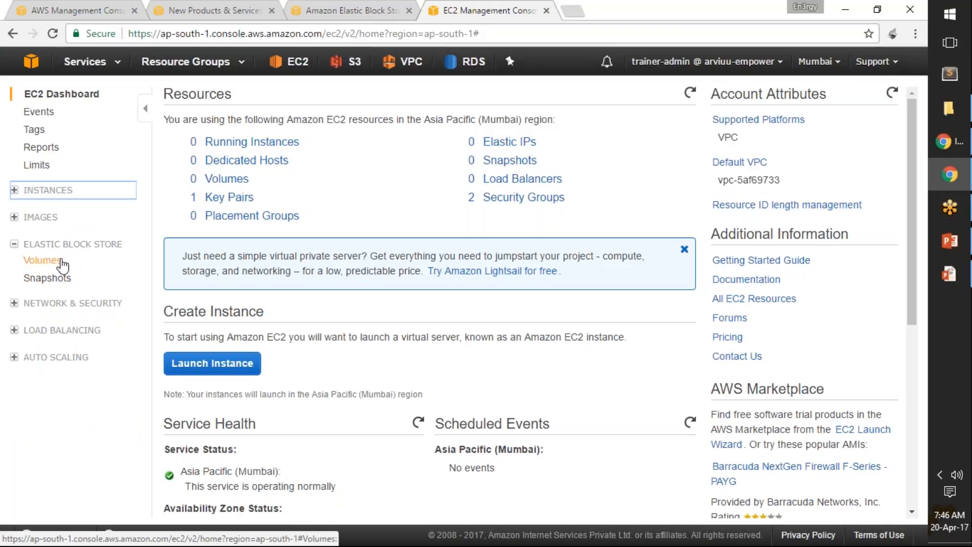
# Step: Start creating a new EBS volume with General Purpose SSD (GP2) as its volume type
pyautogui.click(51, 261)
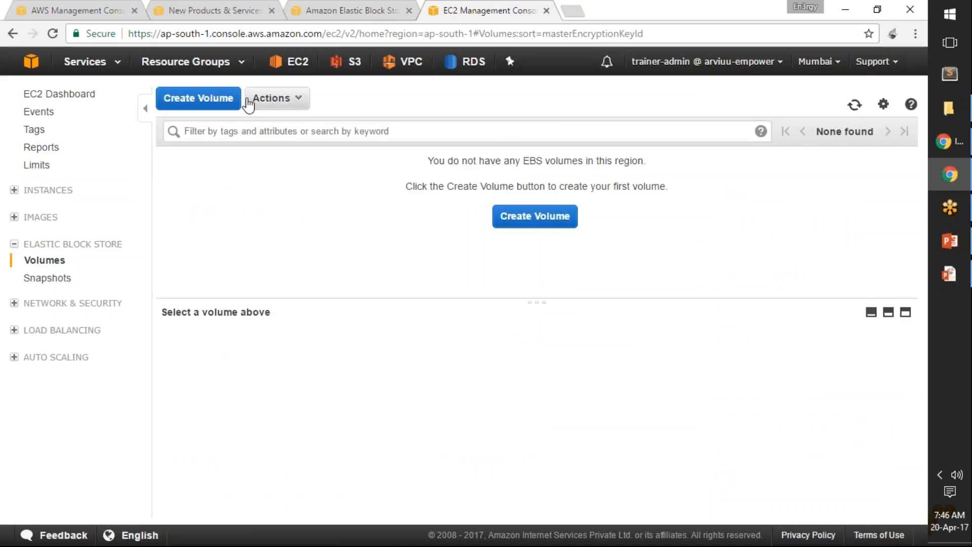
pyautogui.click(209, 98)
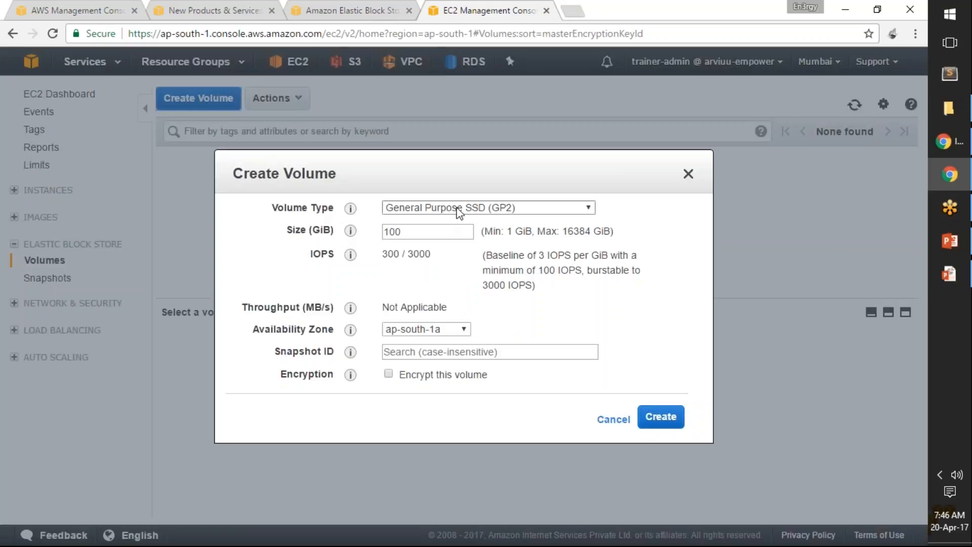
pyautogui.moveTo(348, 211)
pyautogui.click(483, 208)
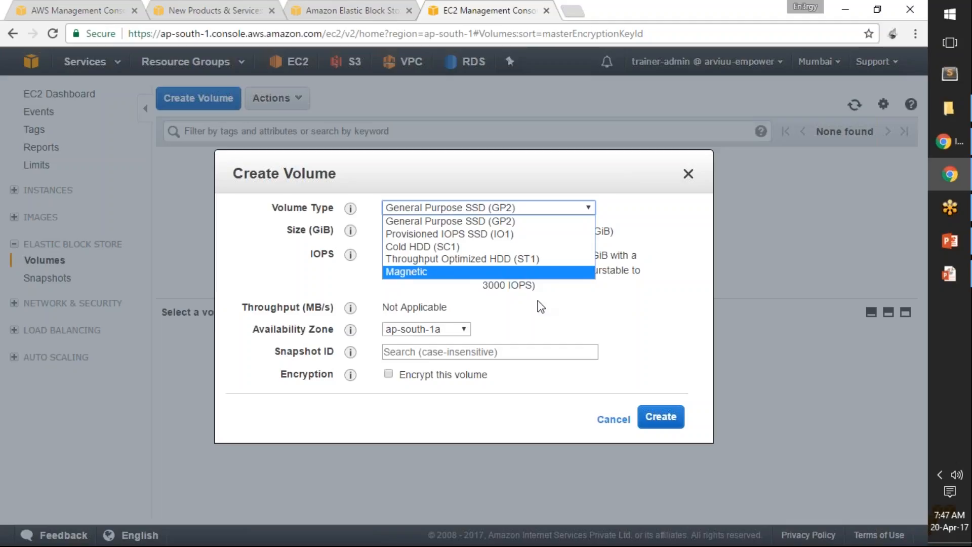
pyautogui.click(520, 227)
# Step: Read the explanation of the volume size unit, comparing how GiB and GB are defined in bytes
pyautogui.click(443, 236)
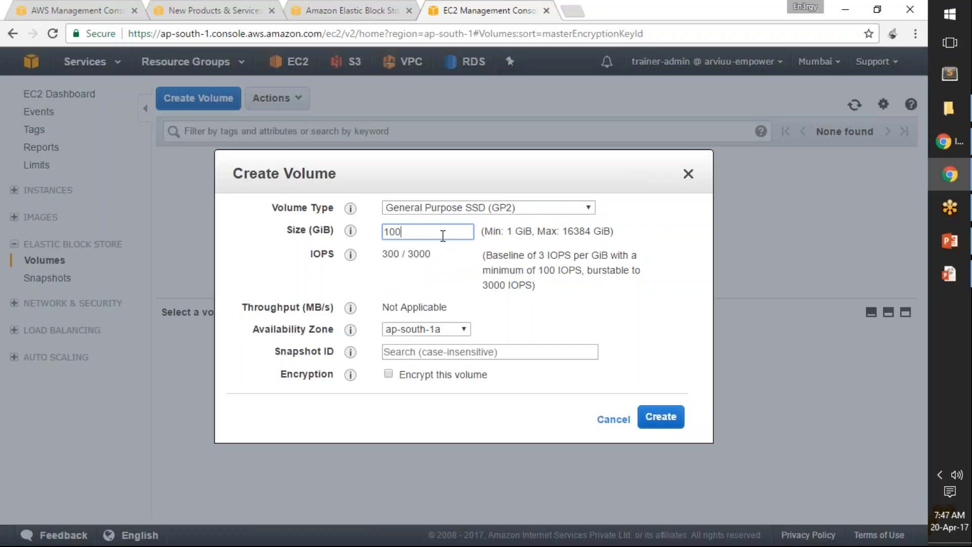
pyautogui.moveTo(352, 233)
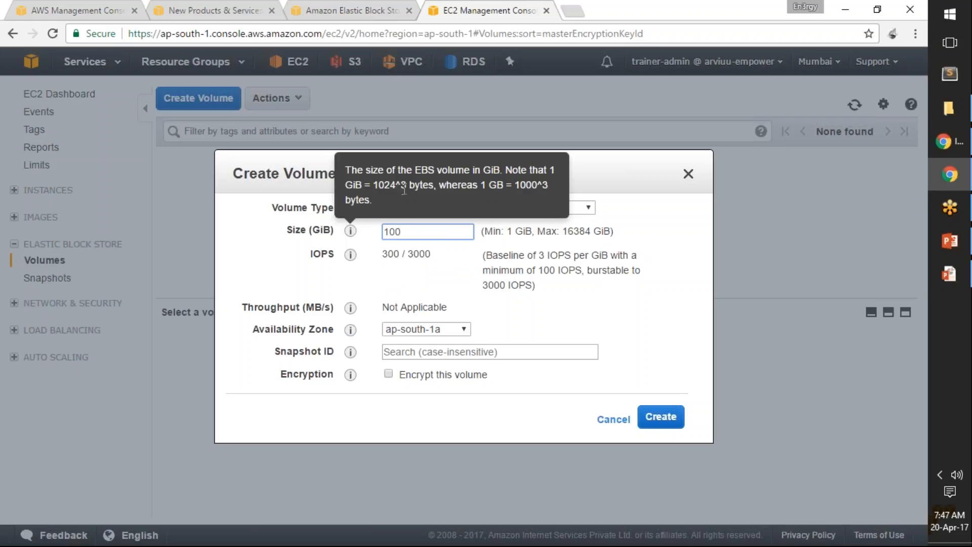
pyautogui.moveTo(409, 186); pyautogui.dragTo(432, 191)
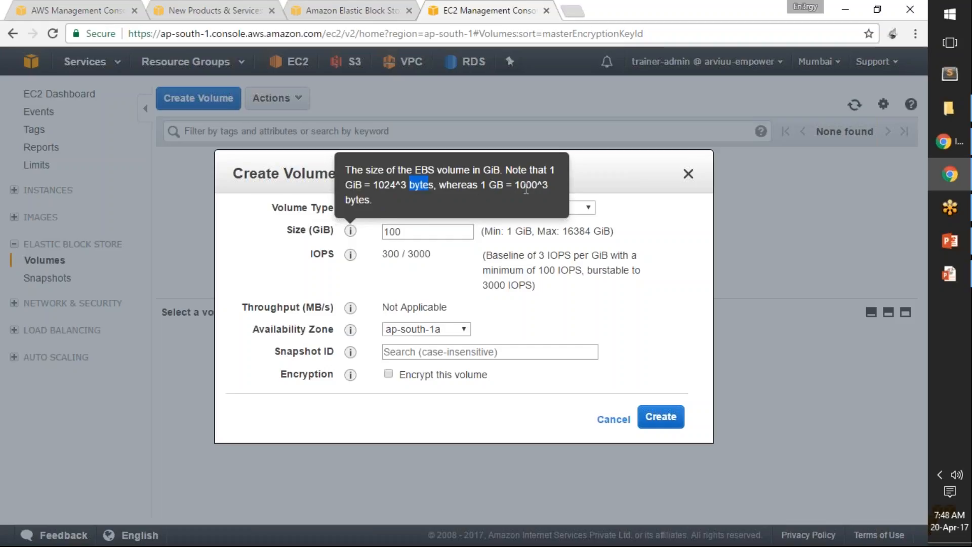
pyautogui.moveTo(515, 186); pyautogui.dragTo(539, 186)
pyautogui.moveTo(373, 185); pyautogui.dragTo(396, 185)
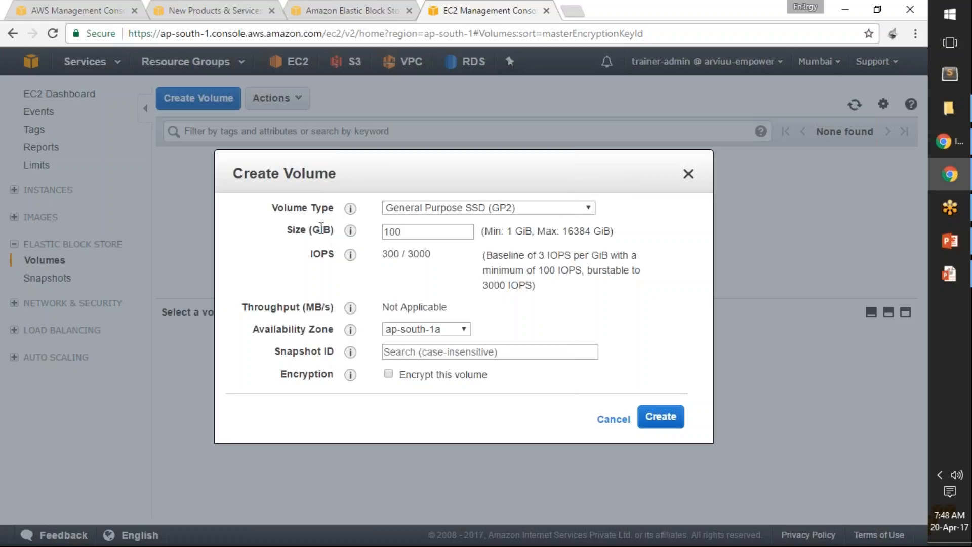
# Step: Set the new volume's size to 5 GiB
pyautogui.click(427, 233)
pyautogui.press('BackSpace')
pyautogui.press('BackSpace')
pyautogui.press('BackSpace')
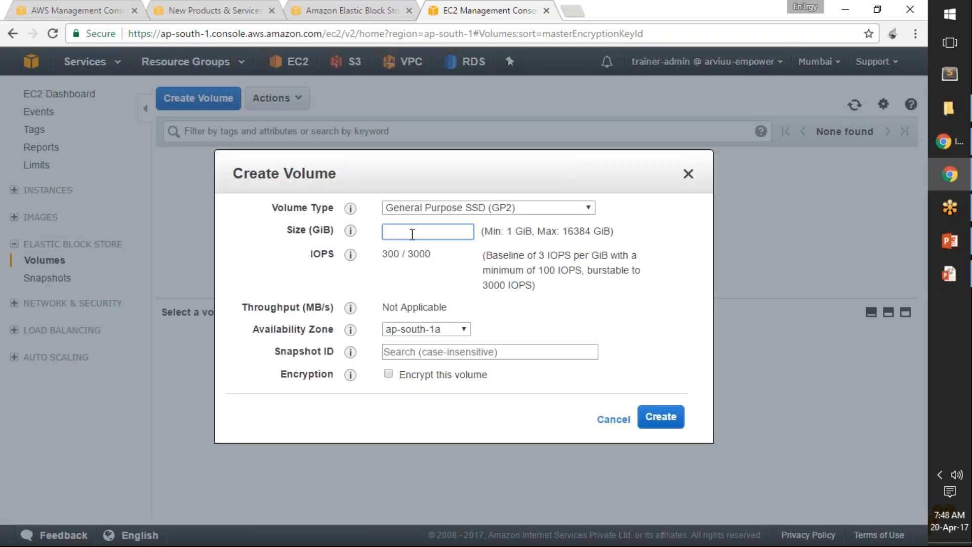
pyautogui.write('5')
pyautogui.click(395, 262)
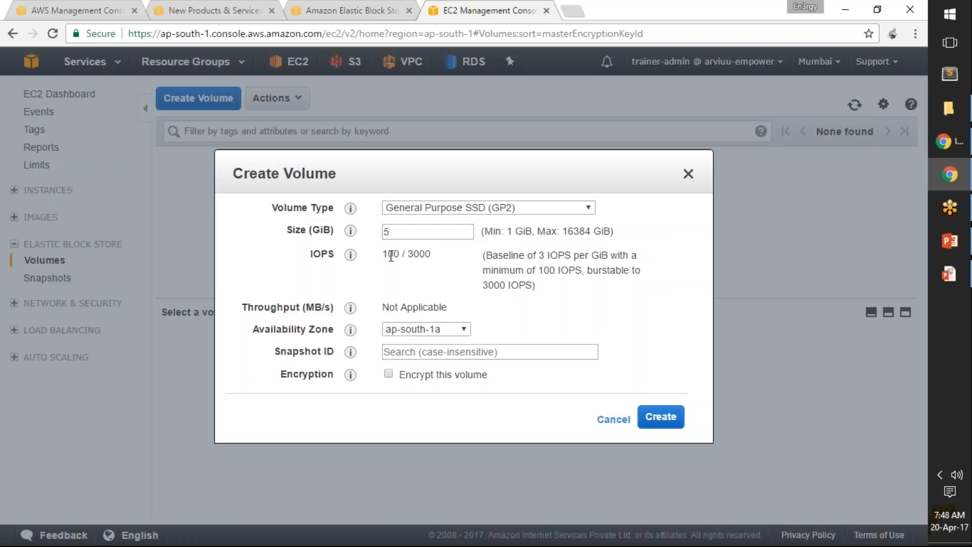
# Step: Try the Provisioned IOPS SSD (IO1) type, examine its allowed IOPS range, and return the type to General Purpose SSD (GP2)
pyautogui.click(473, 208)
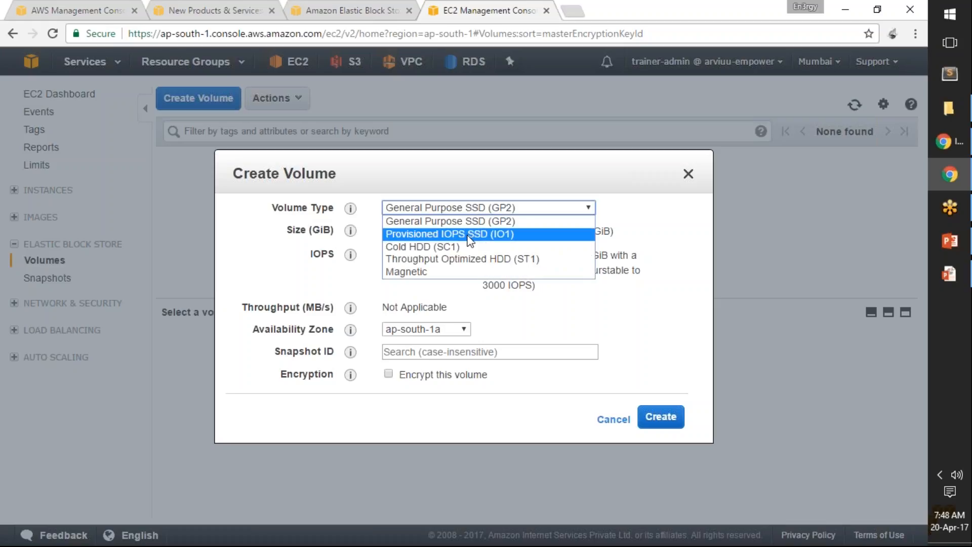
pyautogui.click(468, 234)
pyautogui.click(437, 255)
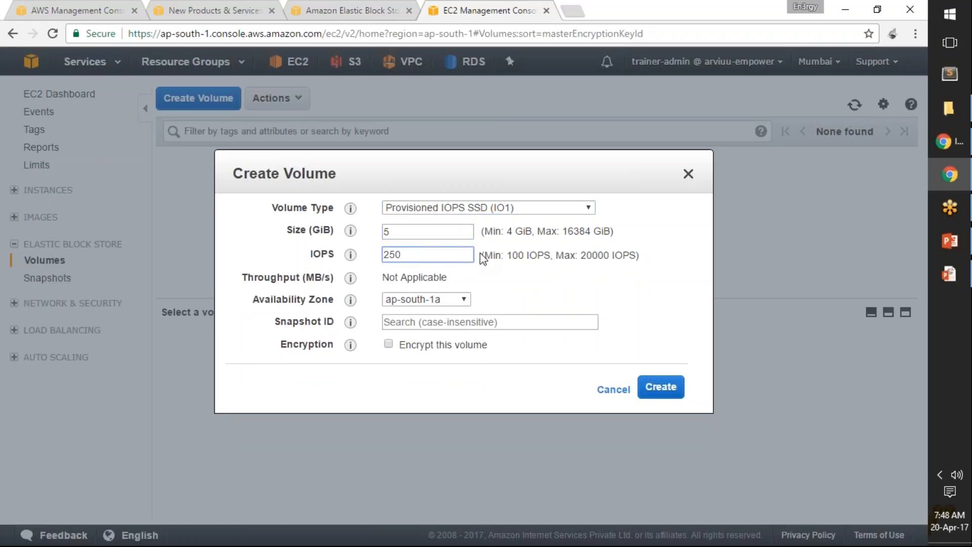
pyautogui.moveTo(483, 255); pyautogui.dragTo(640, 255)
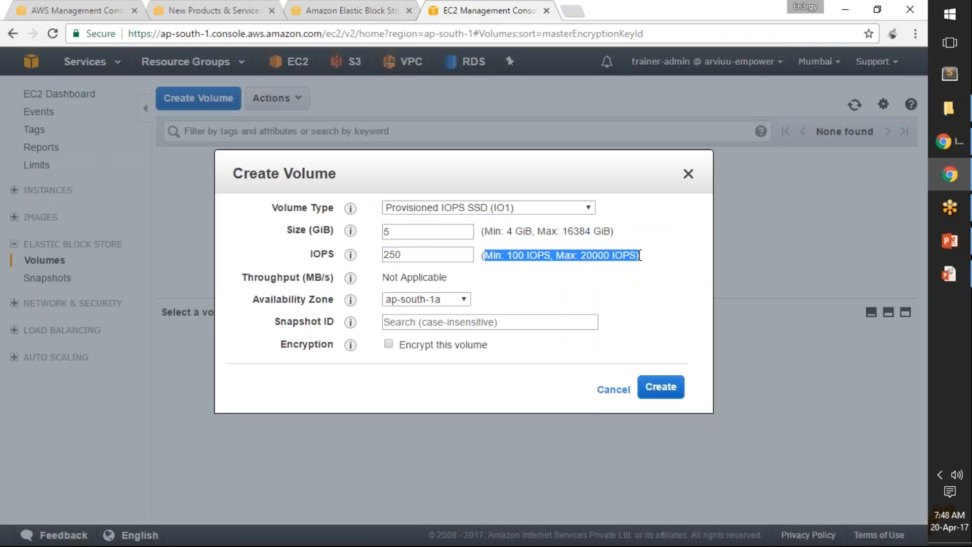
pyautogui.click(629, 258)
pyautogui.moveTo(484, 255); pyautogui.dragTo(659, 259)
pyautogui.click(618, 260)
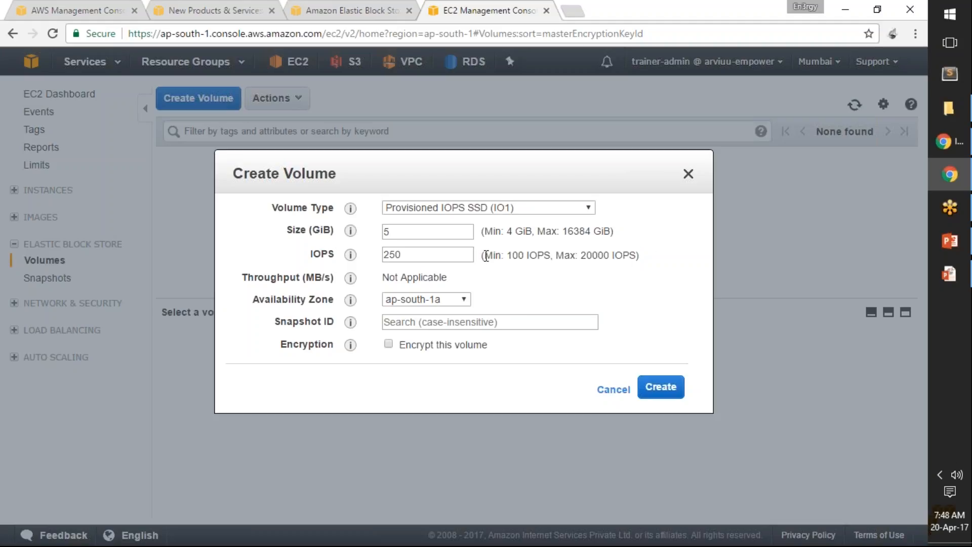
pyautogui.moveTo(483, 256); pyautogui.dragTo(640, 256)
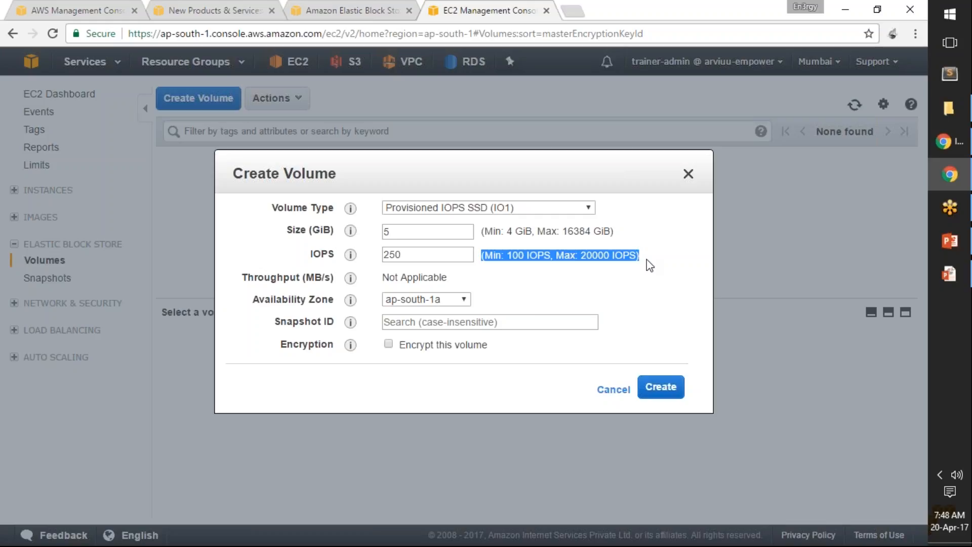
pyautogui.click(490, 259)
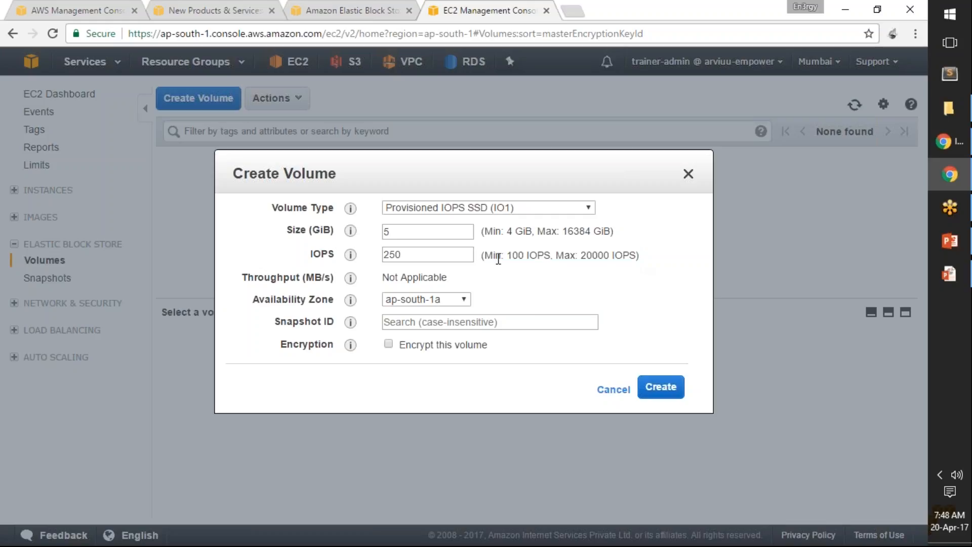
pyautogui.moveTo(483, 255); pyautogui.dragTo(640, 255)
pyautogui.click(482, 209)
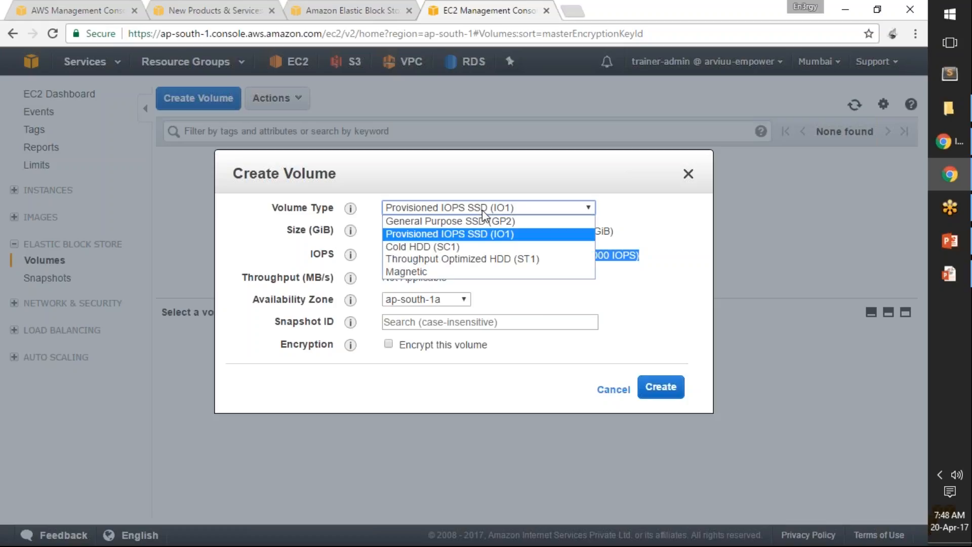
pyautogui.click(489, 222)
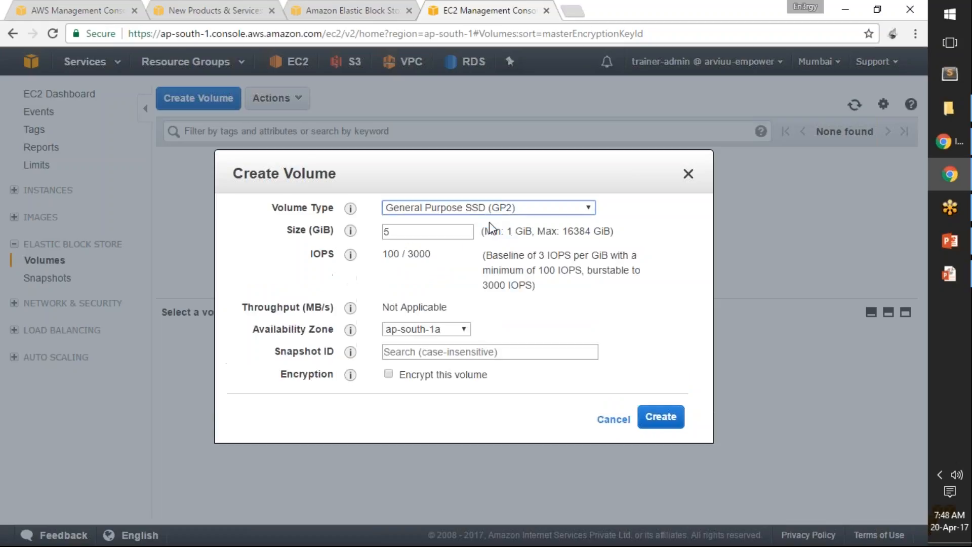
# Step: Try the Throughput Optimized HDD (ST1) type with a size of 5000 GiB and examine its baseline throughput
pyautogui.click(460, 209)
pyautogui.click(454, 259)
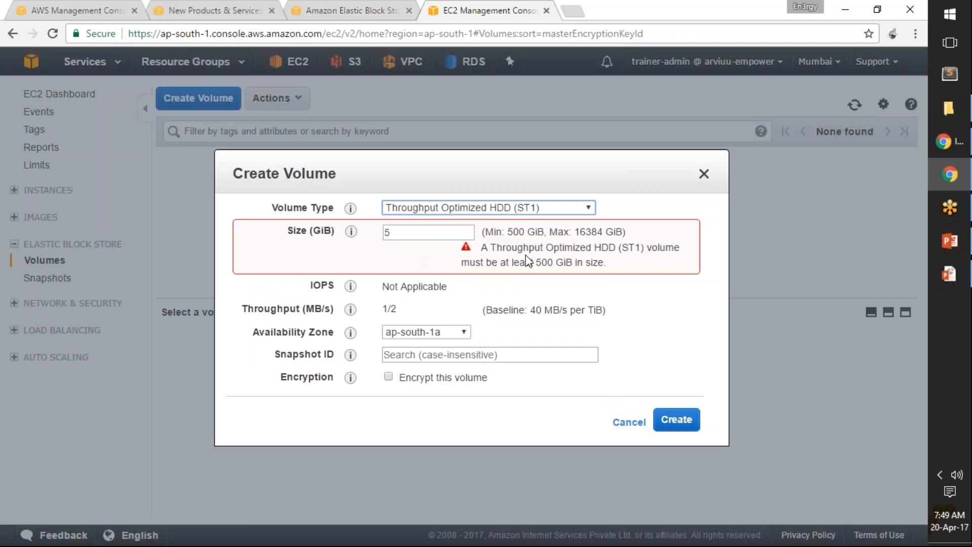
pyautogui.doubleClick(410, 234)
pyautogui.write('5000')
pyautogui.press('Tab')
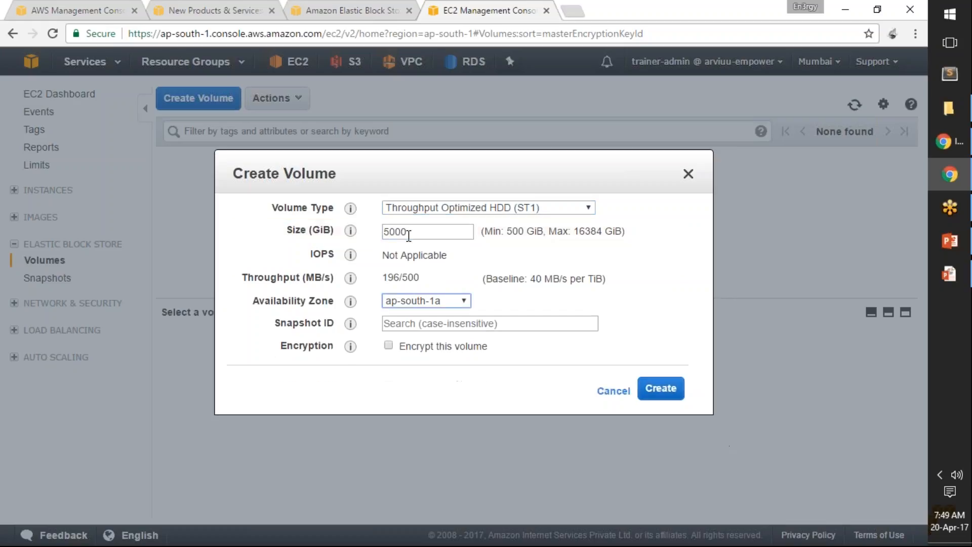
pyautogui.moveTo(389, 278); pyautogui.dragTo(613, 281)
pyautogui.click(485, 277)
pyautogui.click(554, 293)
pyautogui.moveTo(530, 279); pyautogui.dragTo(604, 280)
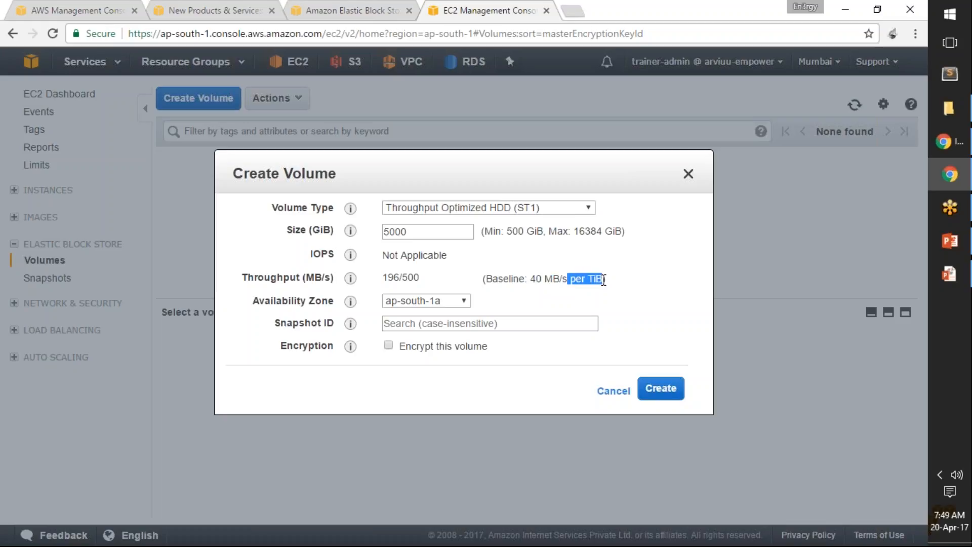
# Step: Set the volume type to General Purpose SSD (GP2) and the size to 5 GiB
pyautogui.click(532, 209)
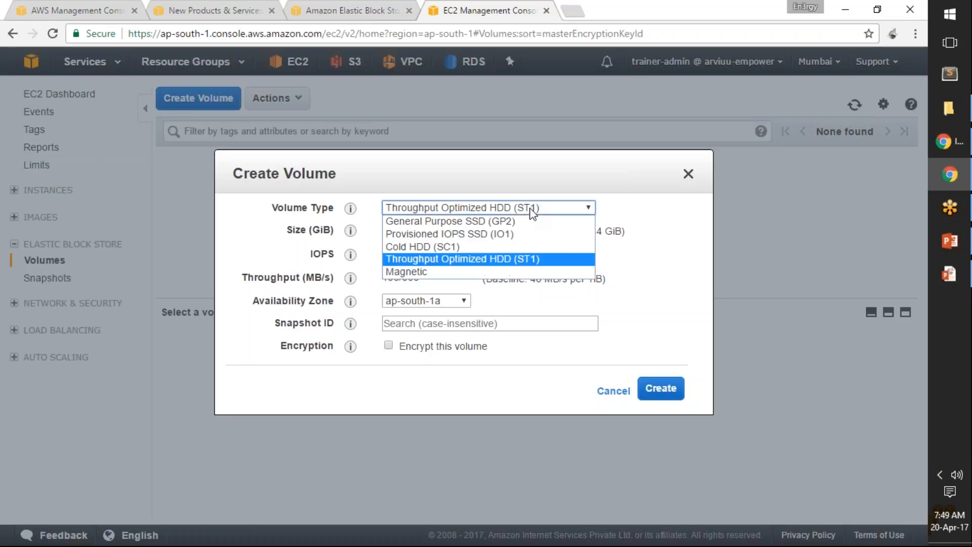
pyautogui.click(441, 221)
pyautogui.click(433, 232)
pyautogui.press('BackSpace')
pyautogui.press('BackSpace')
pyautogui.press('BackSpace')
pyautogui.click(465, 314)
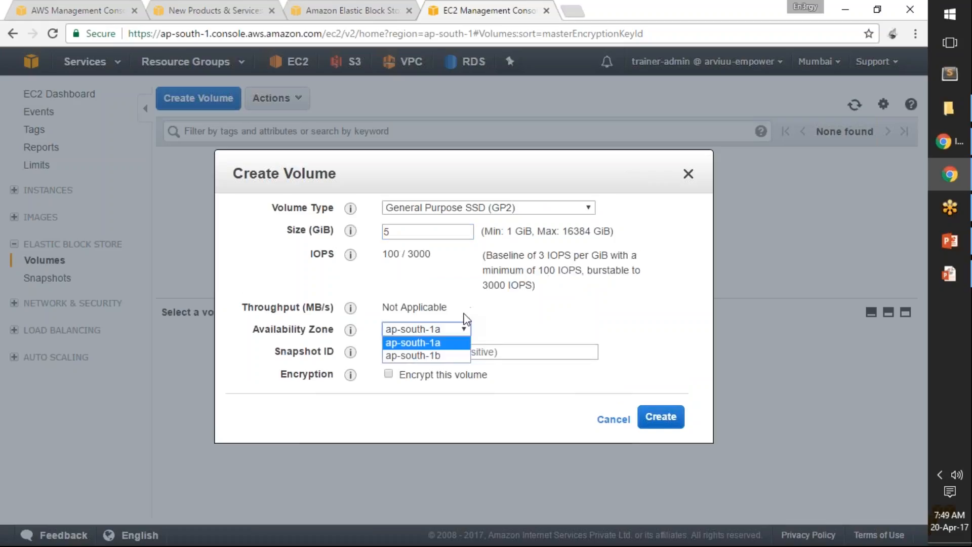
# Step: Review the availability zone options and select ap-south-1a for the volume
pyautogui.click(463, 328)
pyautogui.click(457, 330)
pyautogui.click(456, 329)
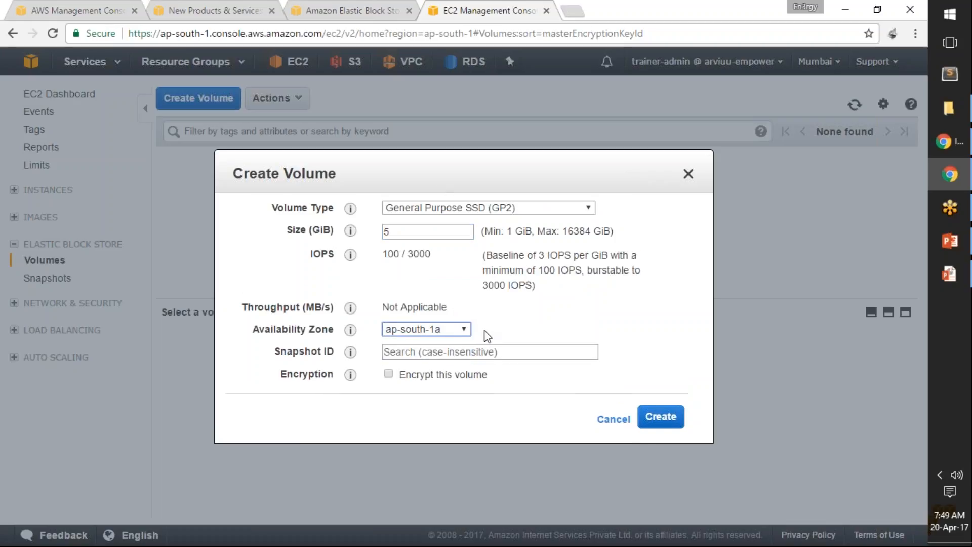
pyautogui.click(454, 328)
pyautogui.click(454, 328)
pyautogui.click(456, 333)
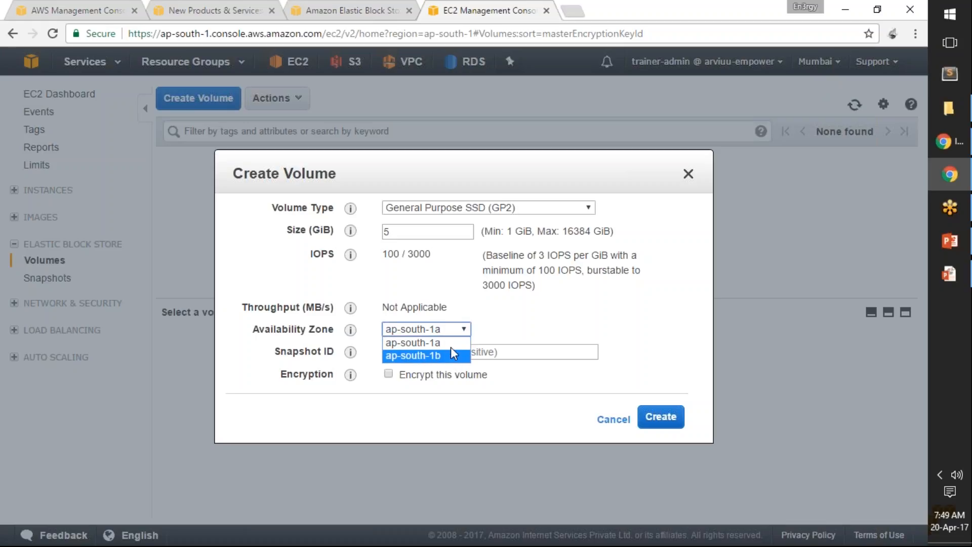
pyautogui.click(456, 343)
# Step: View the snapshots offered for the Snapshot ID without choosing any of them
pyautogui.click(458, 352)
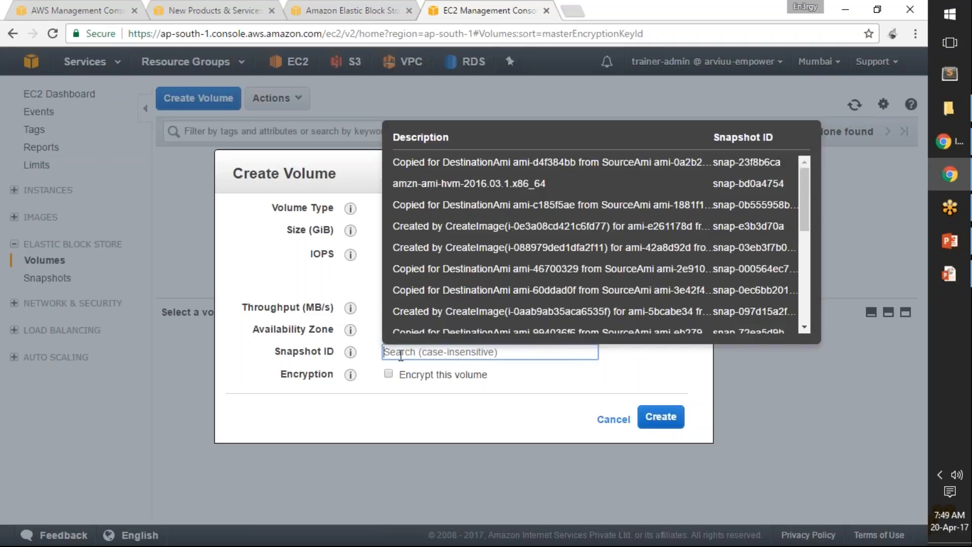
pyautogui.moveTo(279, 351); pyautogui.dragTo(337, 352)
pyautogui.click(389, 376)
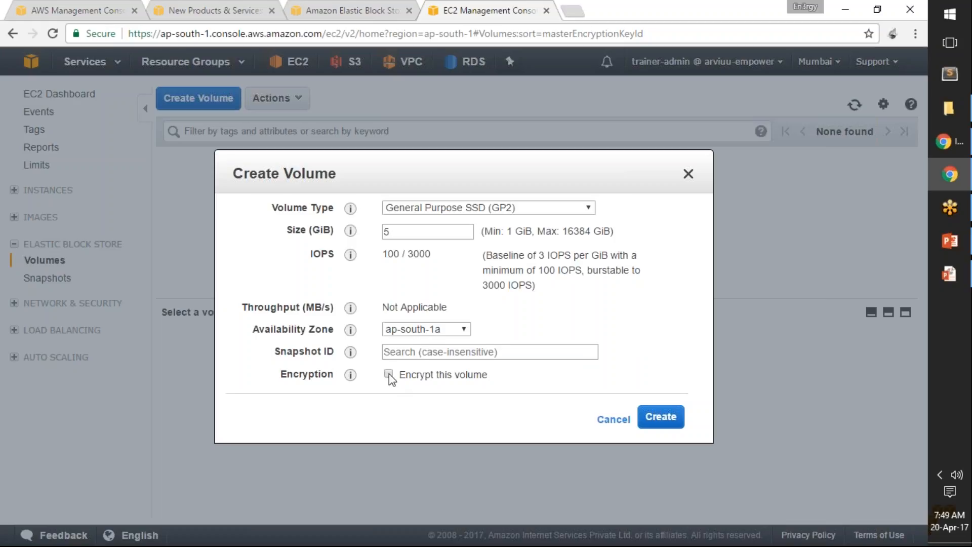
# Step: Enable encryption for the volume and choose the (default) aws/ebs master key
pyautogui.click(388, 374)
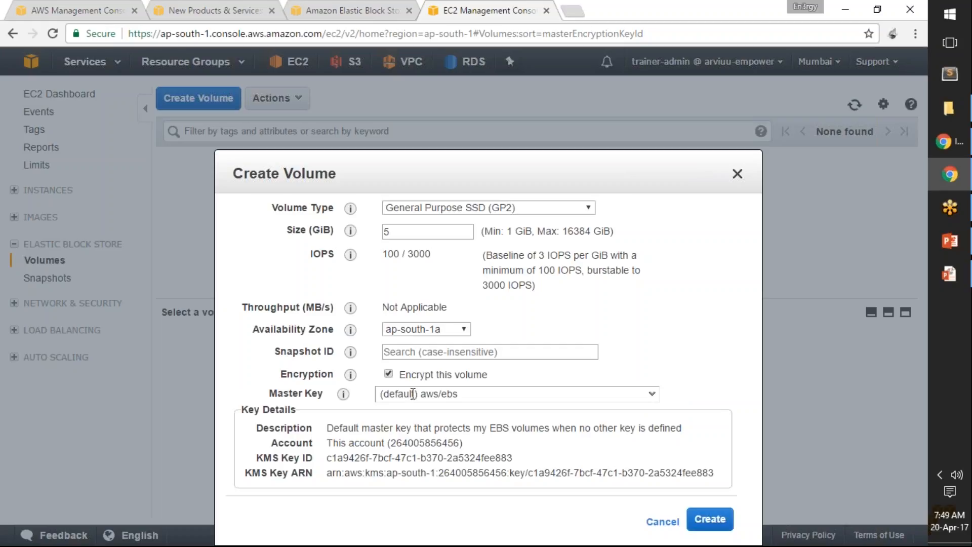
pyautogui.click(653, 397)
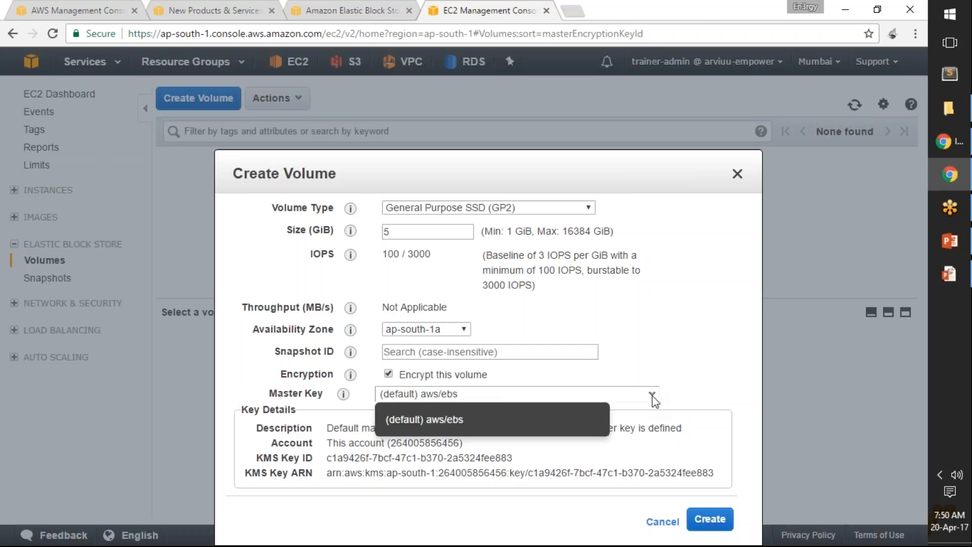
pyautogui.click(388, 394)
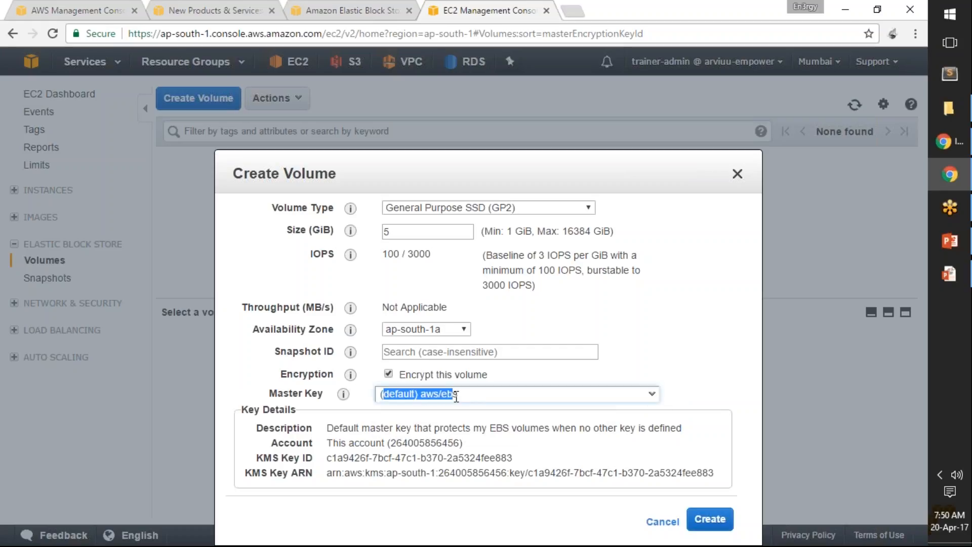
pyautogui.click(654, 395)
pyautogui.click(653, 395)
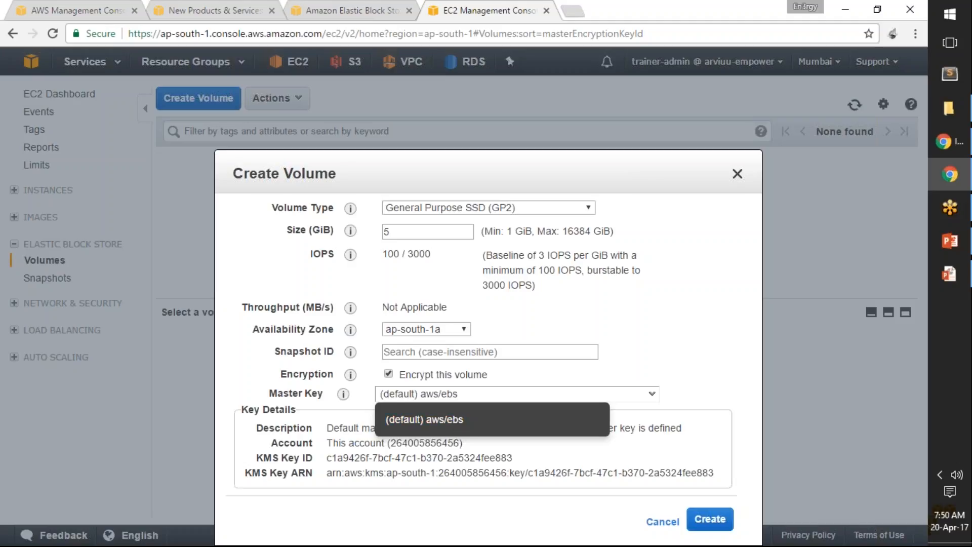
pyautogui.click(438, 426)
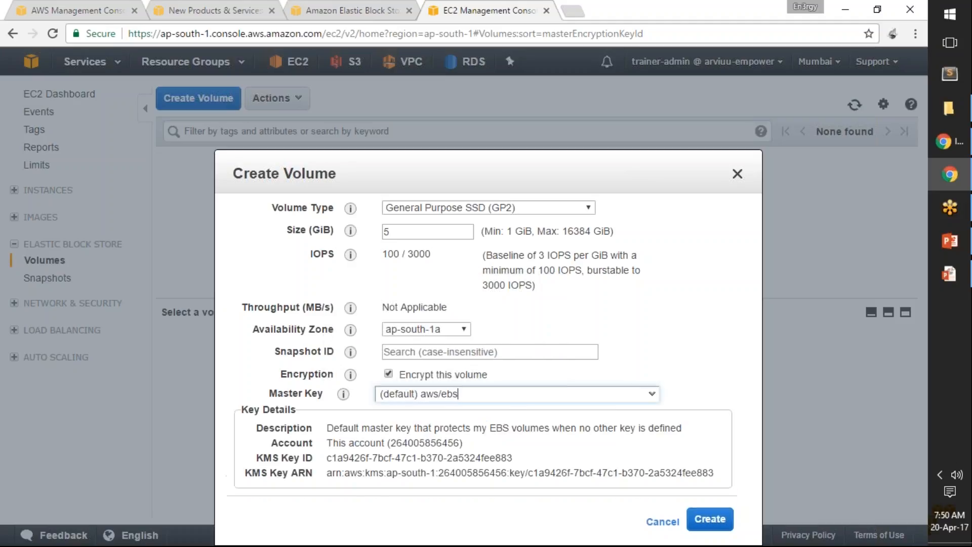
# Step: Examine the master key's ID, ARN and description, and turn off encryption for the volume
pyautogui.moveTo(333, 457); pyautogui.dragTo(526, 454)
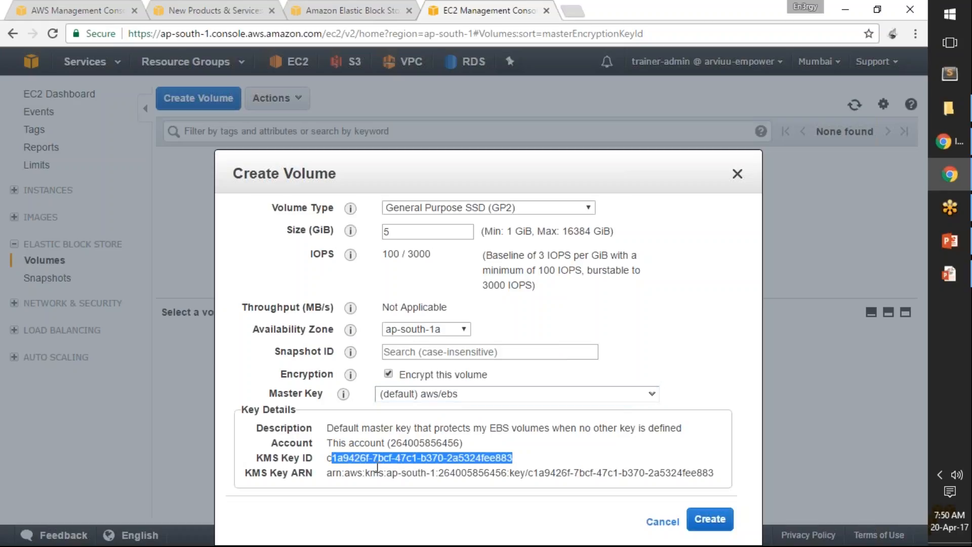
pyautogui.moveTo(330, 476); pyautogui.dragTo(614, 467)
pyautogui.moveTo(326, 428); pyautogui.dragTo(711, 425)
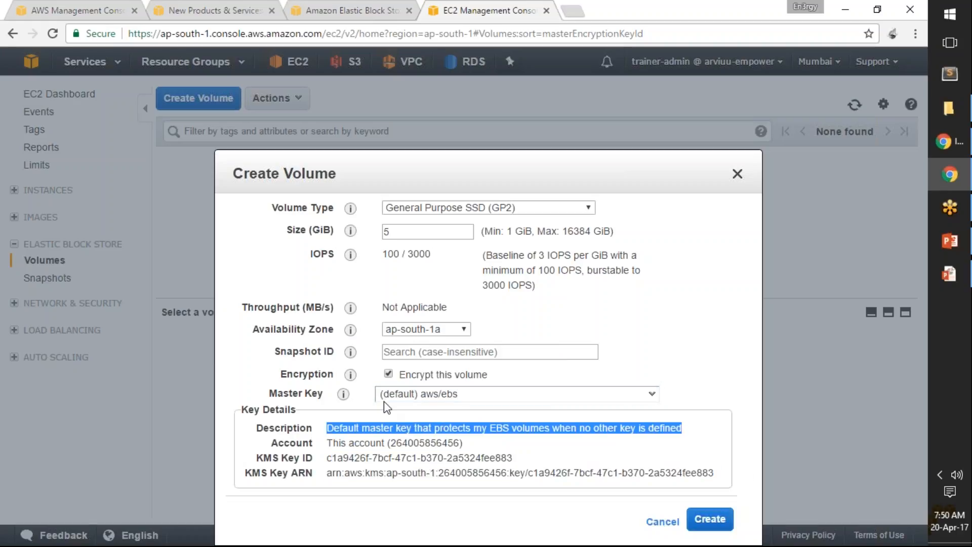
pyautogui.click(389, 374)
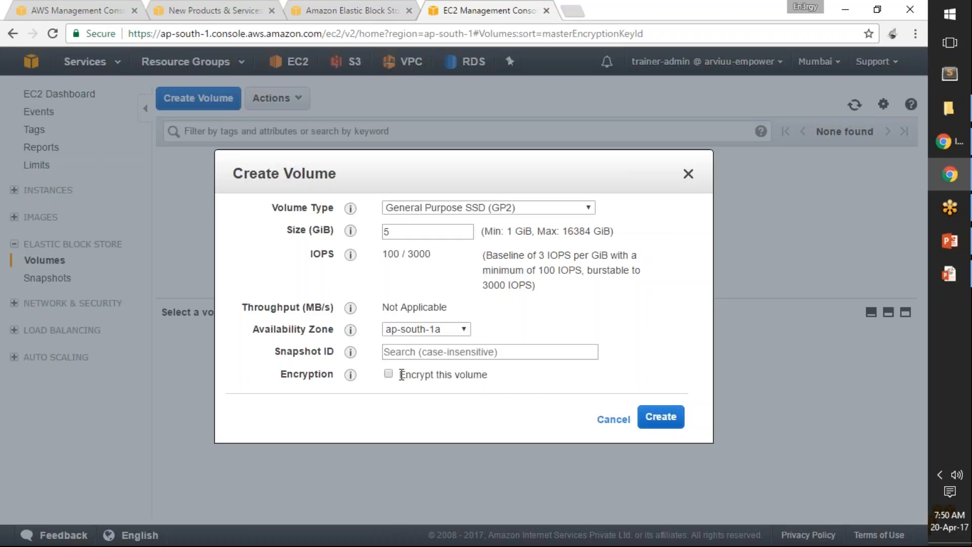
pyautogui.moveTo(400, 378); pyautogui.dragTo(499, 377)
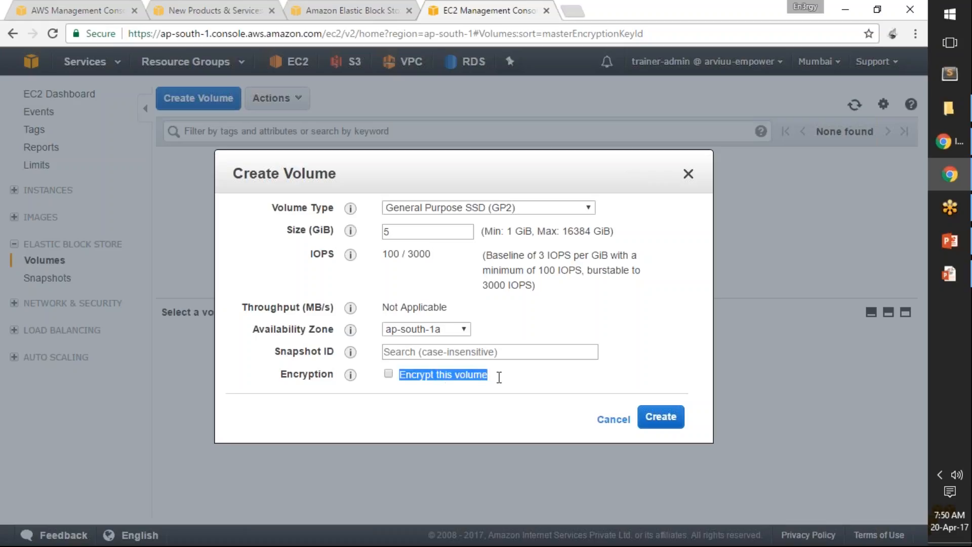
# Step: Create the configured unencrypted volume and review its ID, state and attachment information in the volume list
pyautogui.click(556, 386)
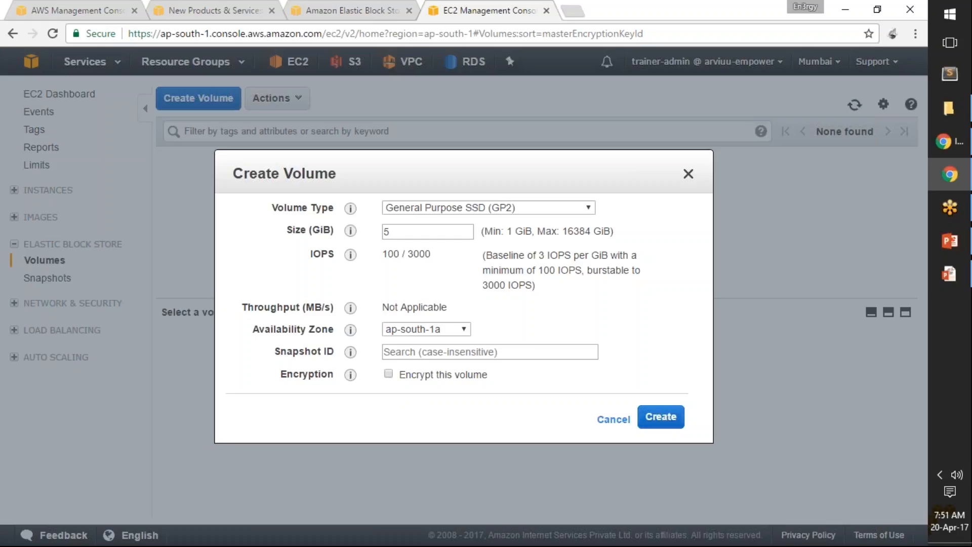
pyautogui.click(662, 420)
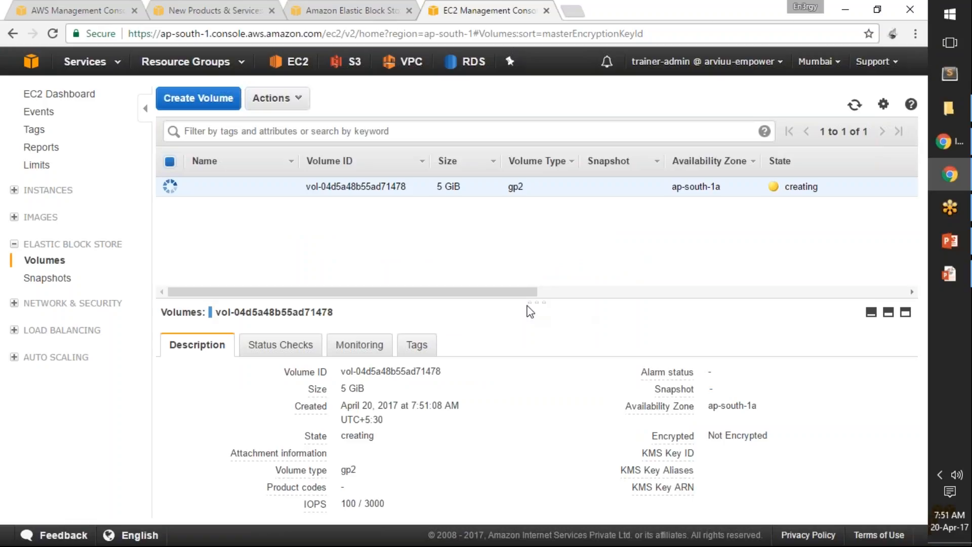
pyautogui.moveTo(527, 294); pyautogui.dragTo(607, 294)
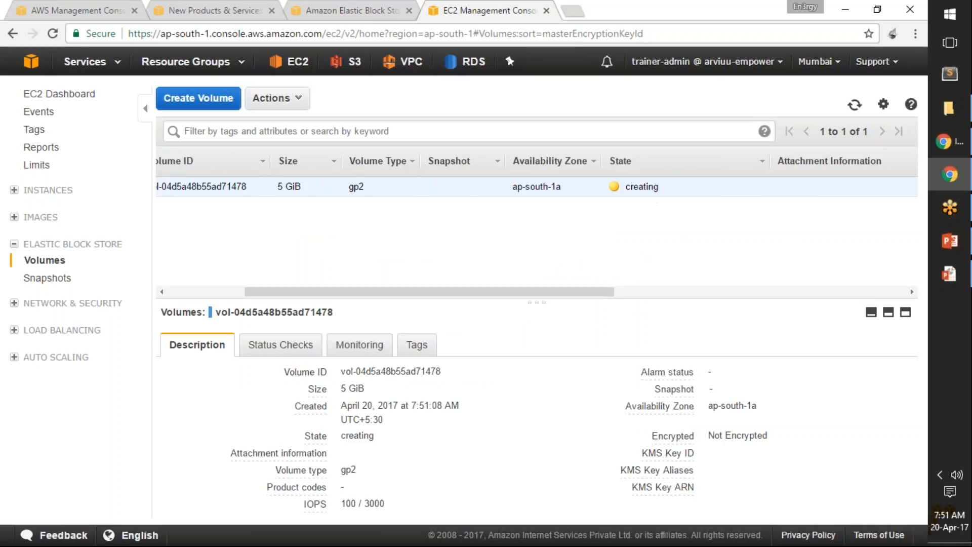
pyautogui.moveTo(477, 293); pyautogui.dragTo(399, 292)
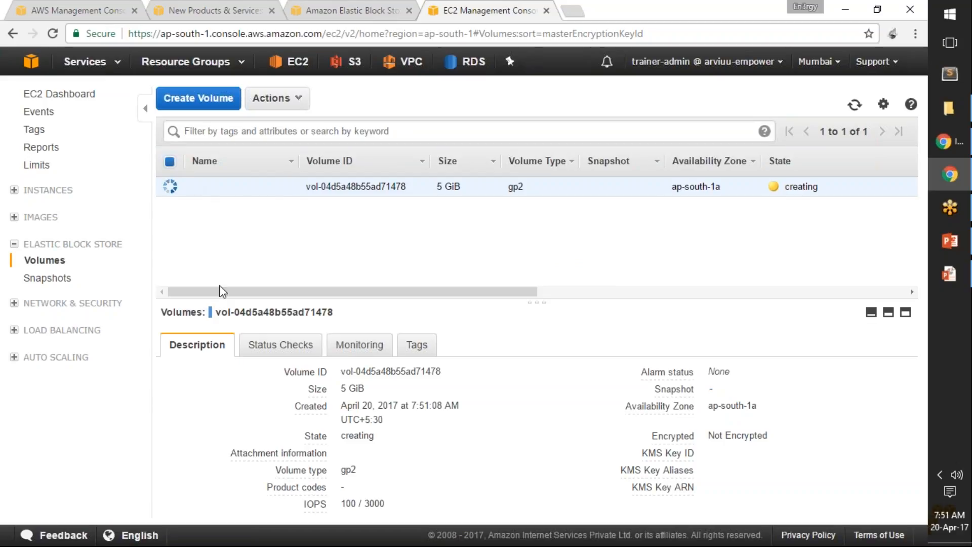
pyautogui.moveTo(216, 313); pyautogui.dragTo(380, 292)
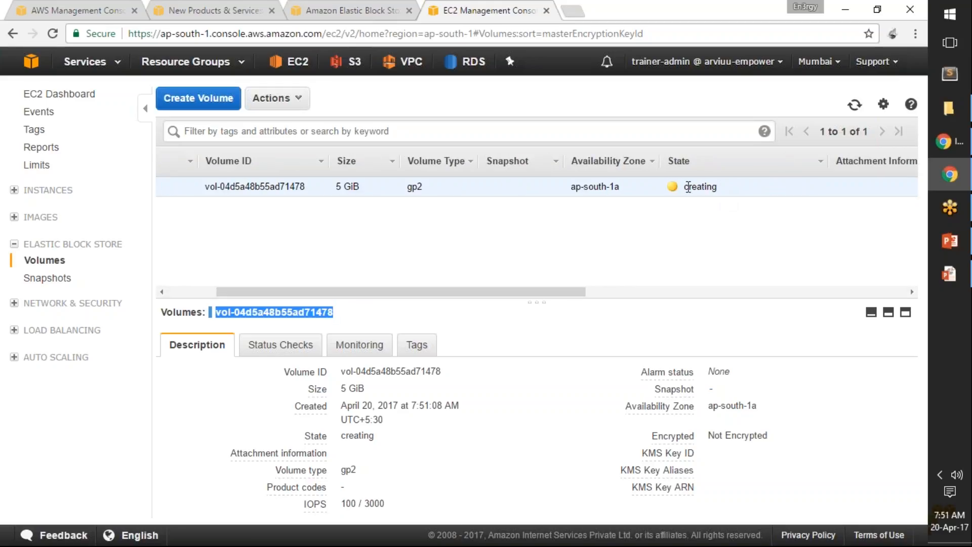
pyautogui.moveTo(717, 187); pyautogui.dragTo(685, 188)
pyautogui.moveTo(578, 293); pyautogui.dragTo(707, 292)
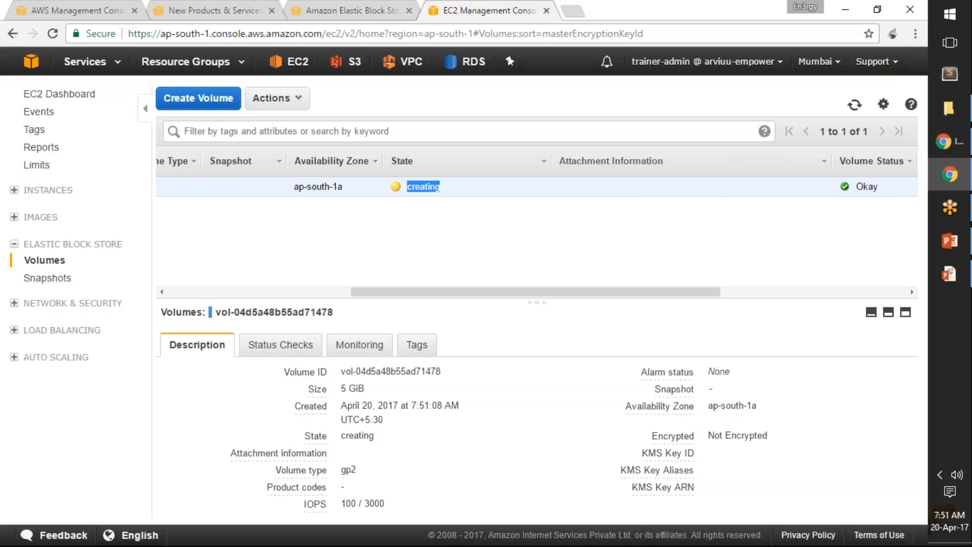
pyautogui.moveTo(602, 297); pyautogui.dragTo(537, 298)
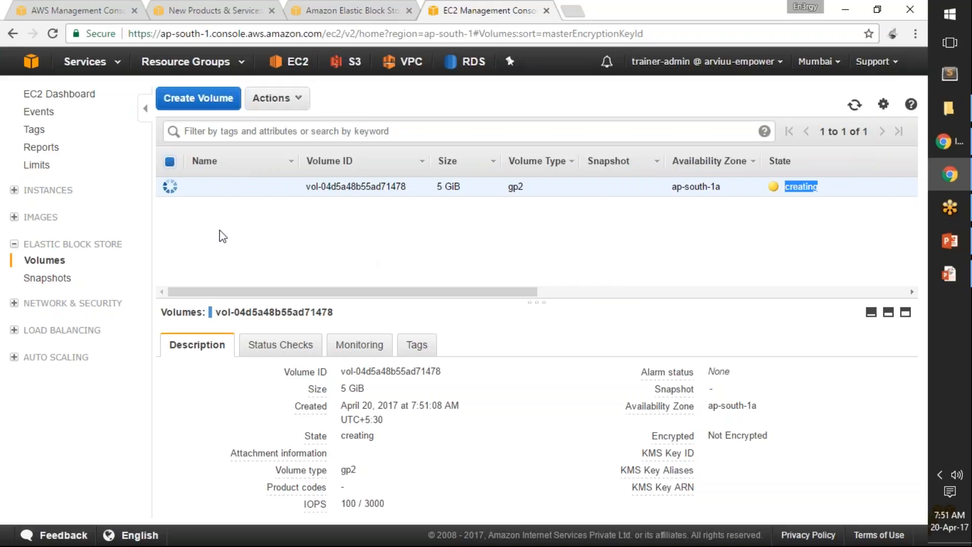
# Step: Recheck the new volume's state, and open the Instances list with its details pane minimized
pyautogui.click(14, 191)
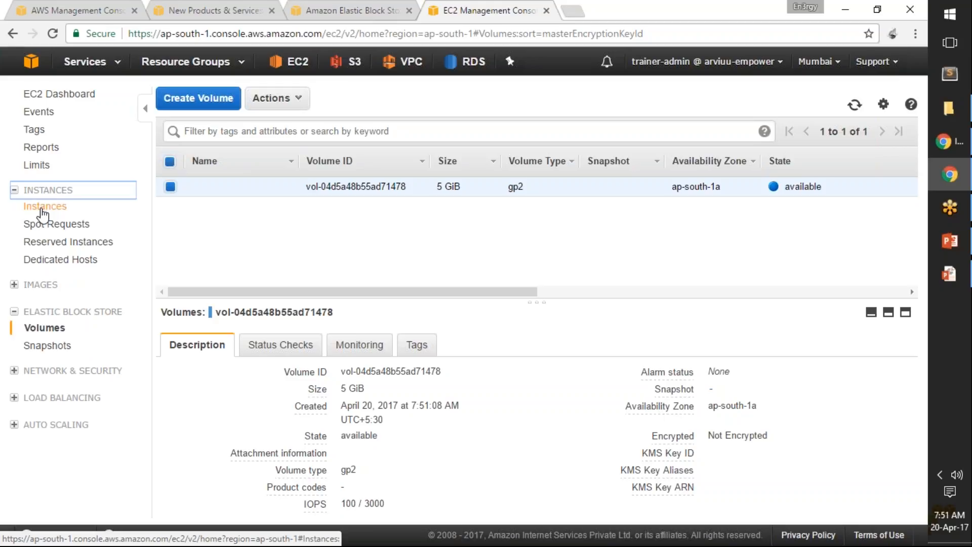
pyautogui.moveTo(820, 189); pyautogui.dragTo(786, 189)
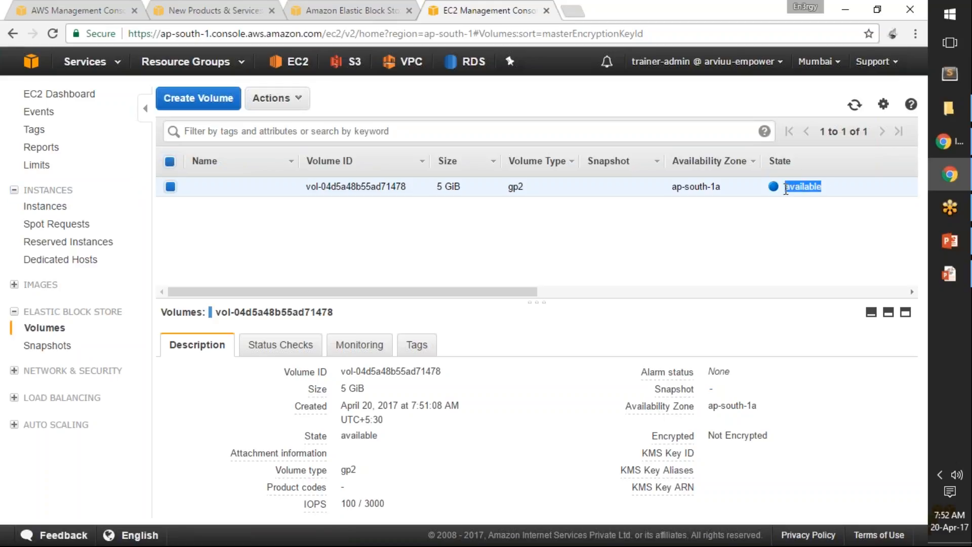
pyautogui.click(792, 188)
pyautogui.moveTo(789, 187); pyautogui.dragTo(823, 193)
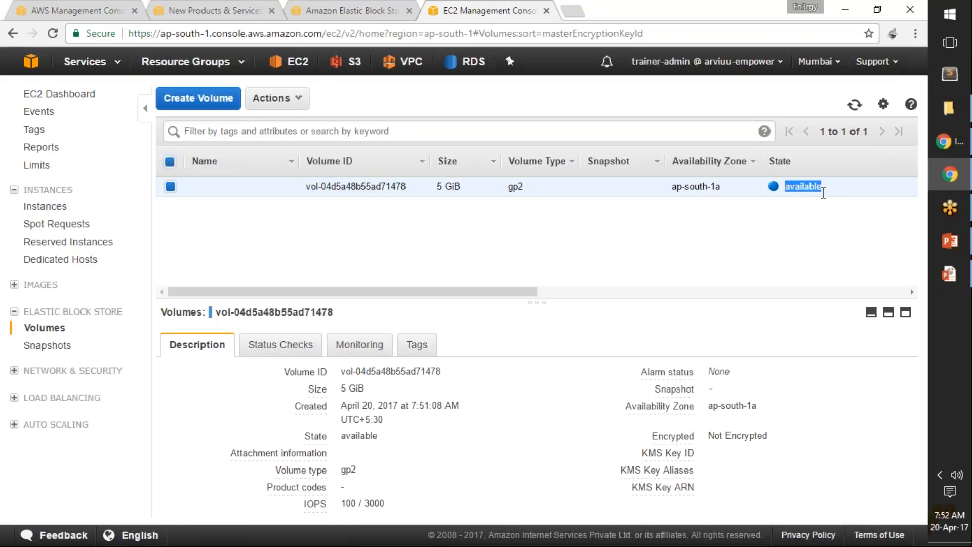
pyautogui.click(43, 208)
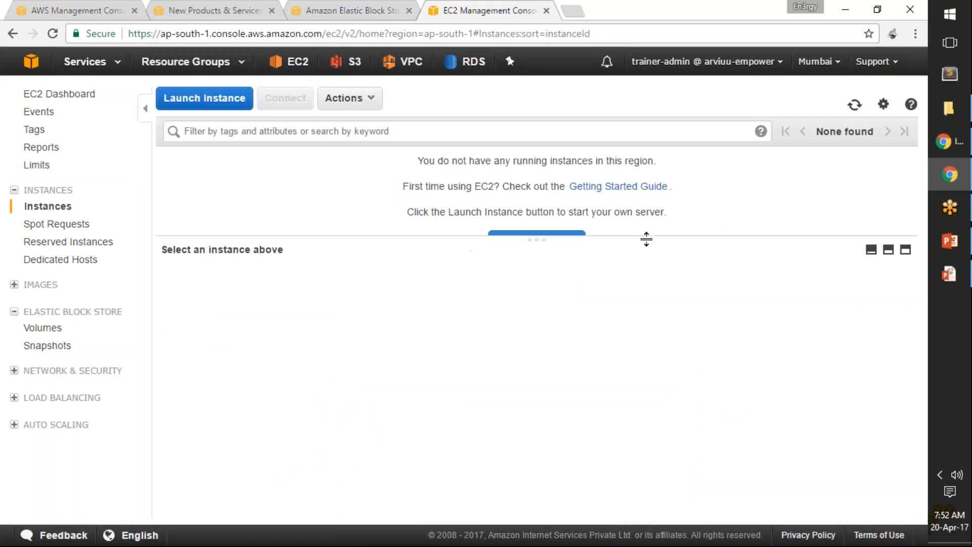
pyautogui.click(872, 250)
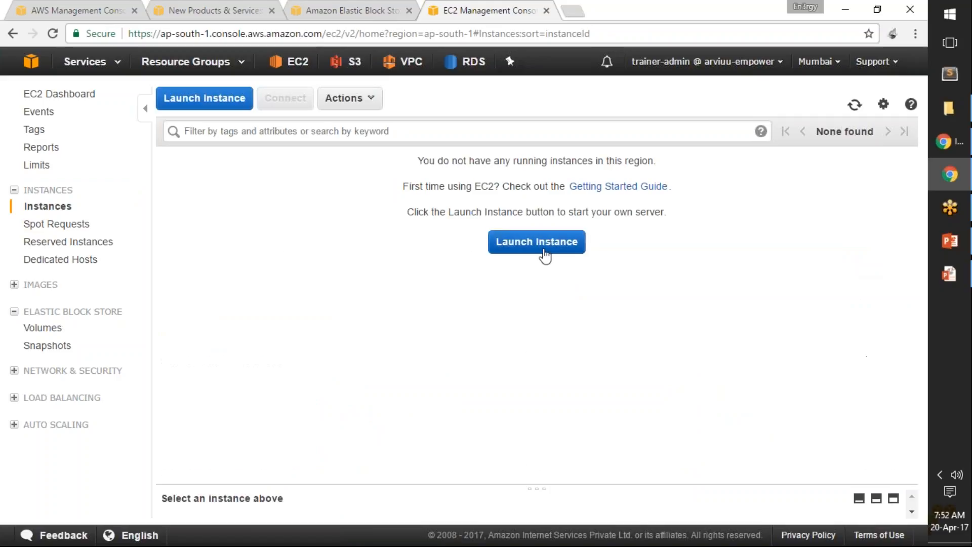
# Step: Start launching an instance from the Red Hat Enterprise Linux 7.2 AMI with the t2.micro type and proceed to the instance details
pyautogui.click(529, 242)
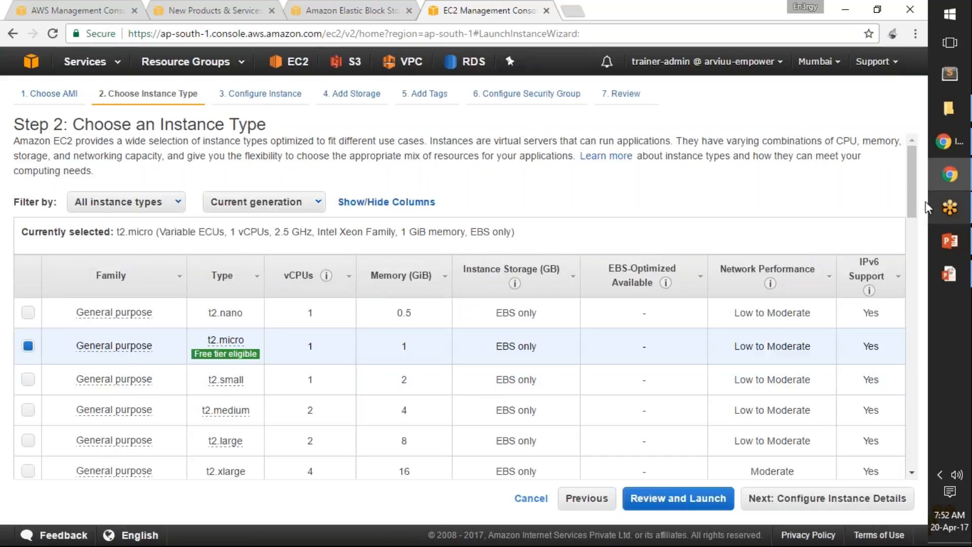
pyautogui.scroll(-1, 918, 228)
pyautogui.scroll(-3, 919, 228)
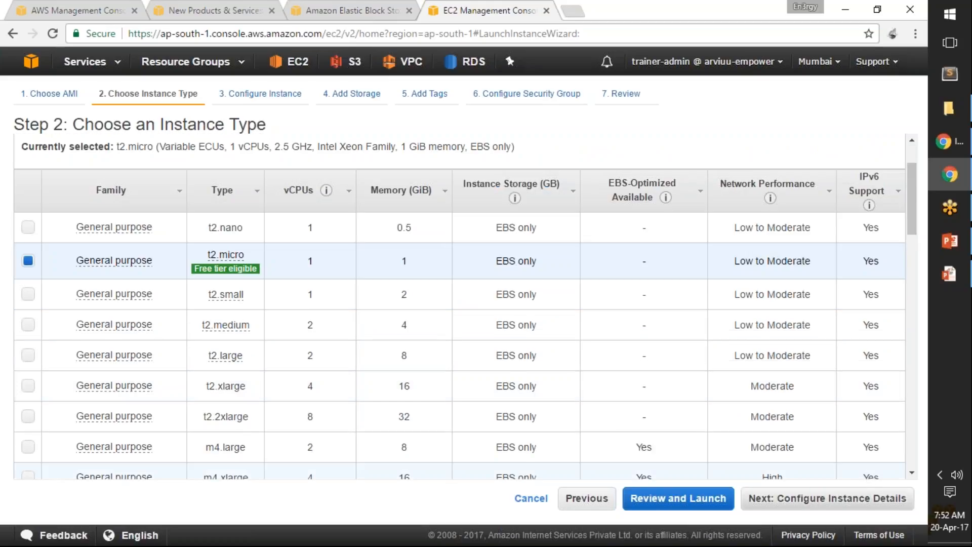
pyautogui.click(827, 500)
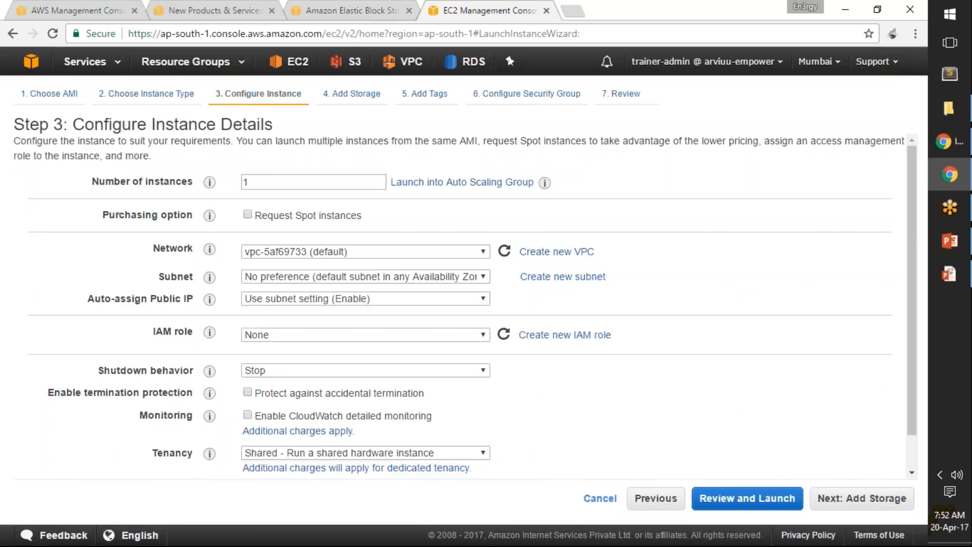
# Step: Place the instance in the default ap-south-1b subnet, set Auto-assign Public IP to Enable, and proceed to storage
pyautogui.click(390, 276)
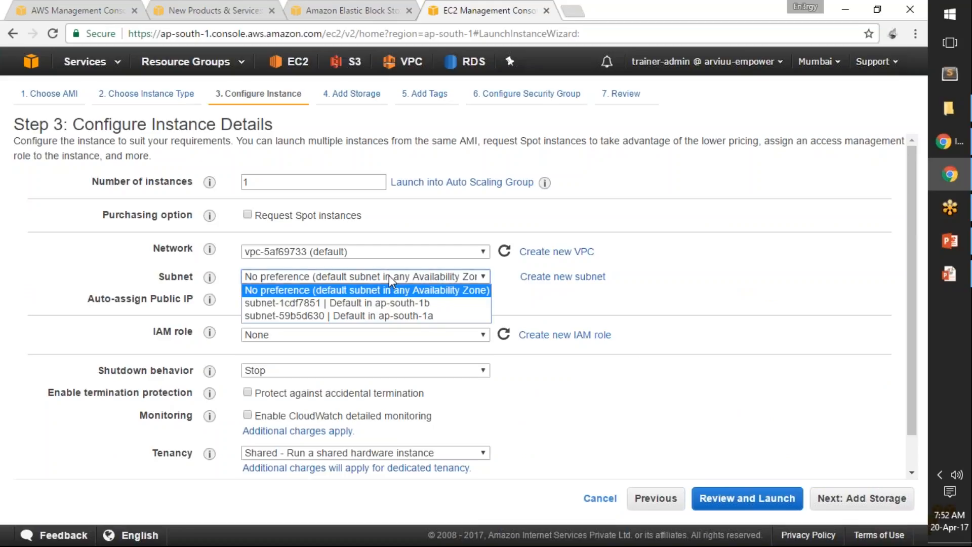
pyautogui.click(390, 303)
pyautogui.click(396, 314)
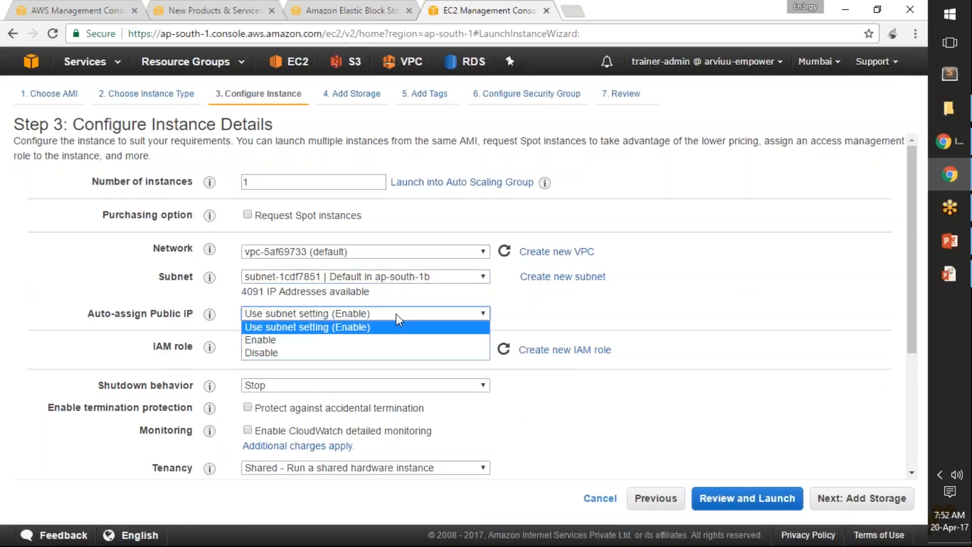
pyautogui.click(396, 339)
pyautogui.scroll(-3, 755, 382)
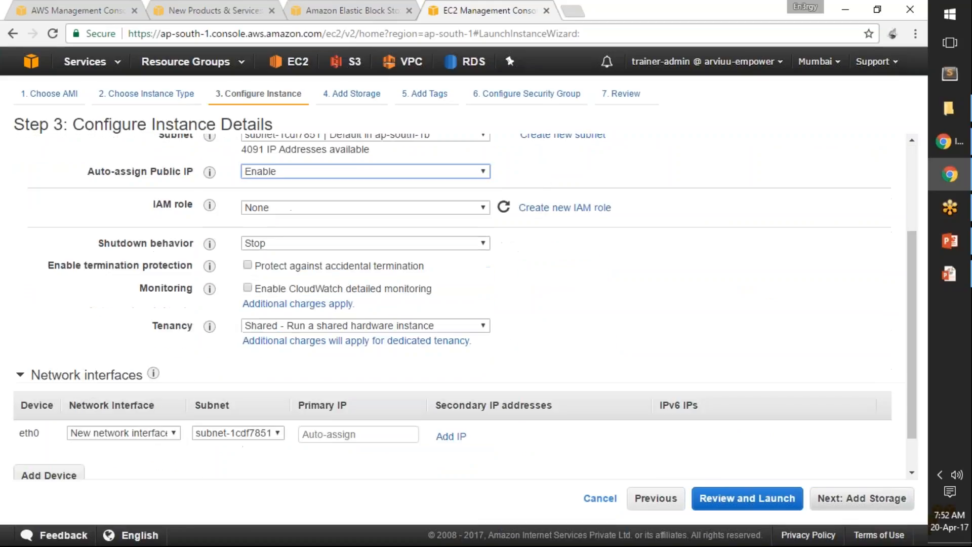
pyautogui.click(877, 503)
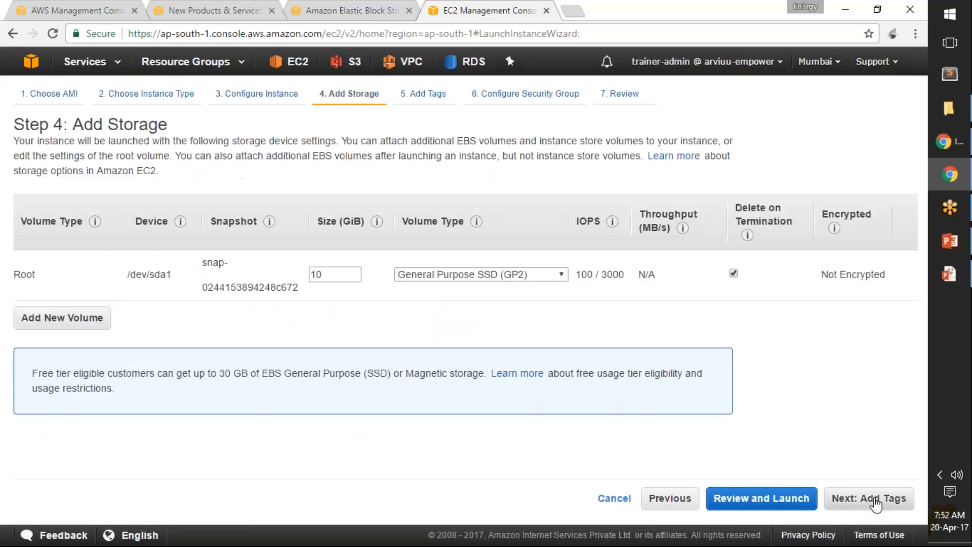
# Step: Keep the default storage, add a Name tag with the value ebs-srv-01, and proceed to the security group settings
pyautogui.click(868, 502)
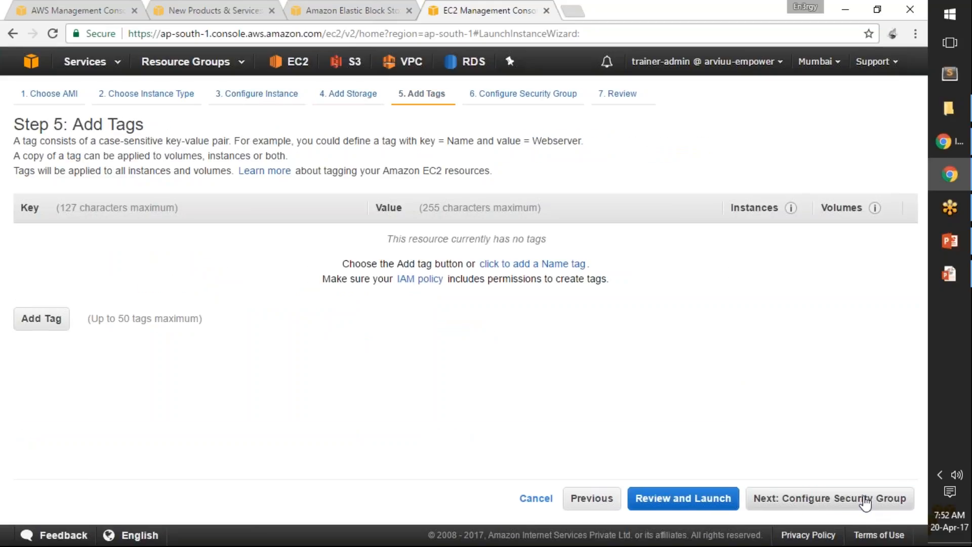
pyautogui.click(41, 319)
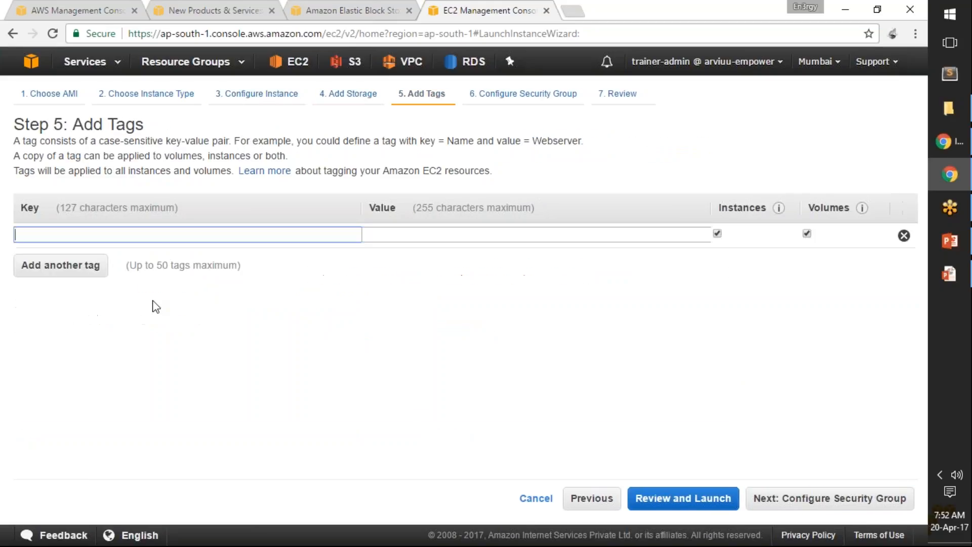
pyautogui.write('Name')
pyautogui.press('Tab')
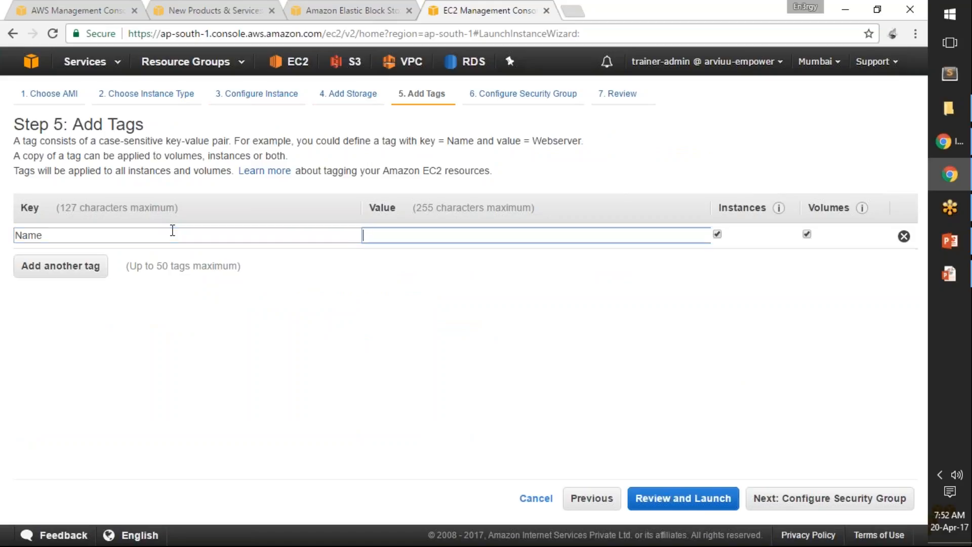
pyautogui.write('db-')
pyautogui.press('BackSpace')
pyautogui.press('BackSpace')
pyautogui.press('BackSpace')
pyautogui.write('ebs-sv')
pyautogui.press('BackSpace')
pyautogui.write('rv-01')
pyautogui.click(840, 502)
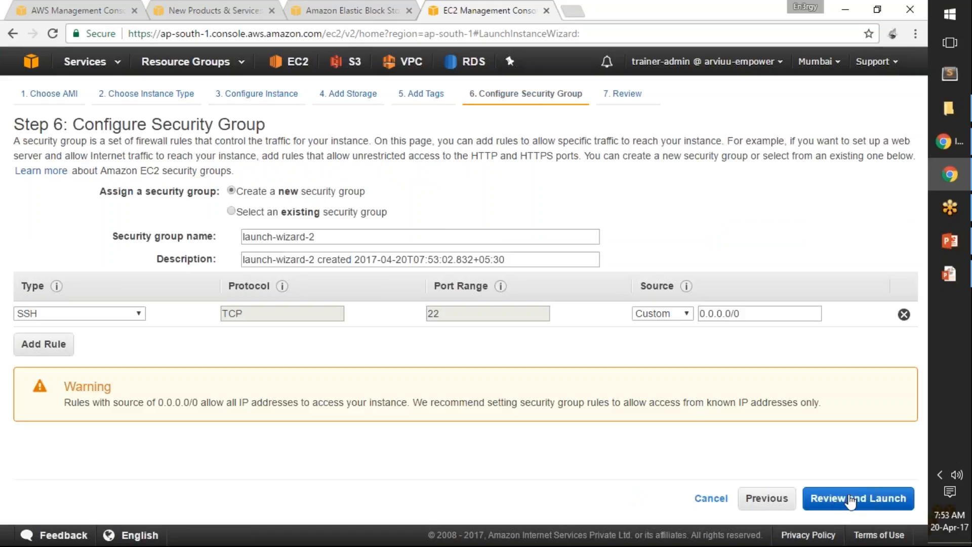
# Step: Accept the default security group and launch the instance with the existing training-admin-key key pair, acknowledging access to its private key file
pyautogui.click(851, 501)
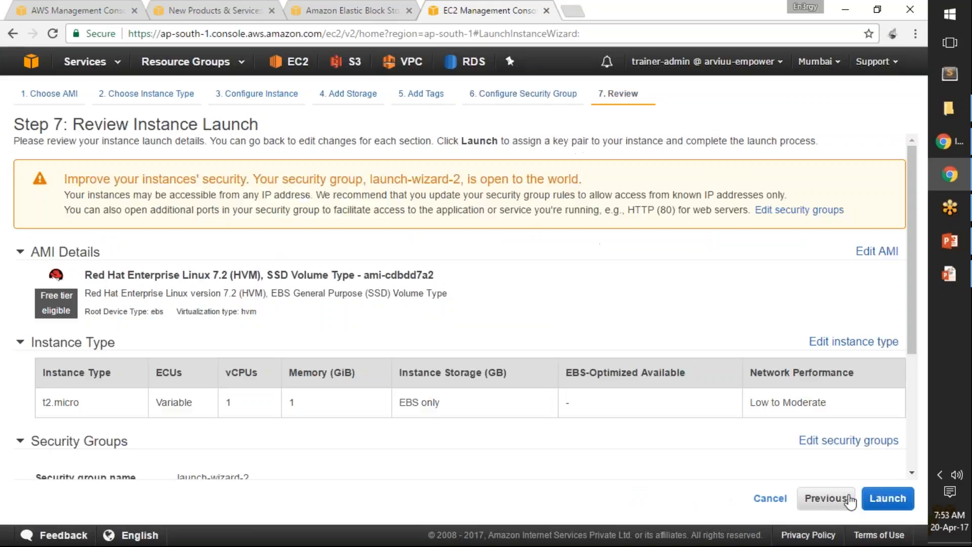
pyautogui.click(890, 499)
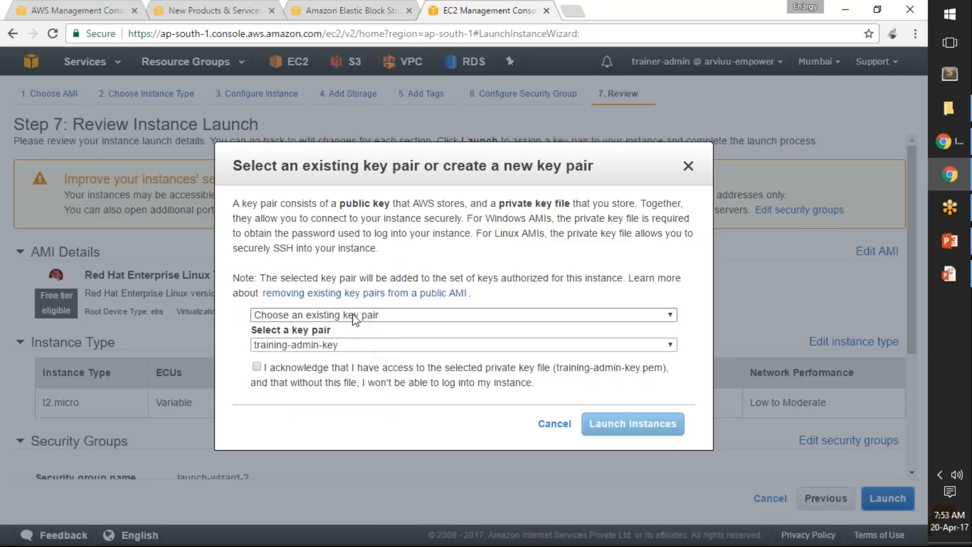
pyautogui.click(257, 367)
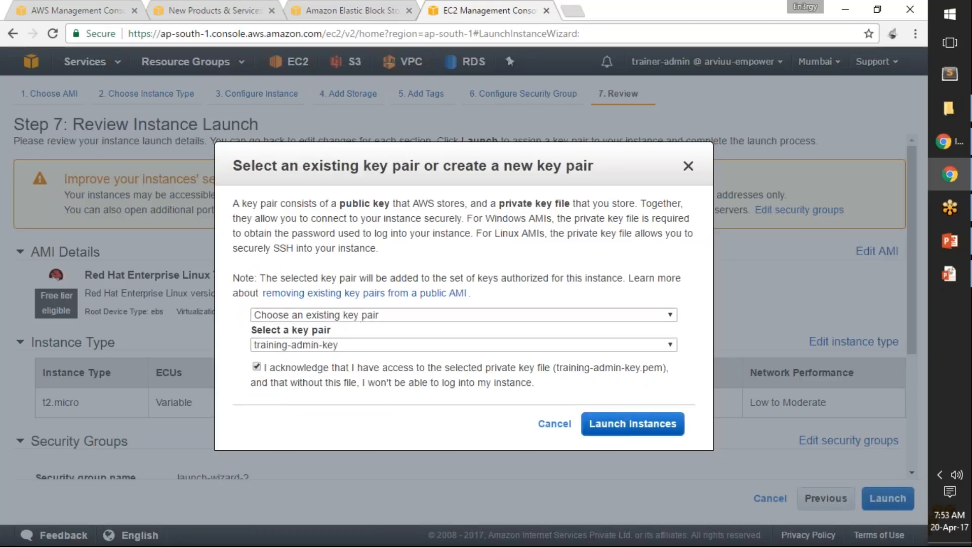
pyautogui.click(632, 426)
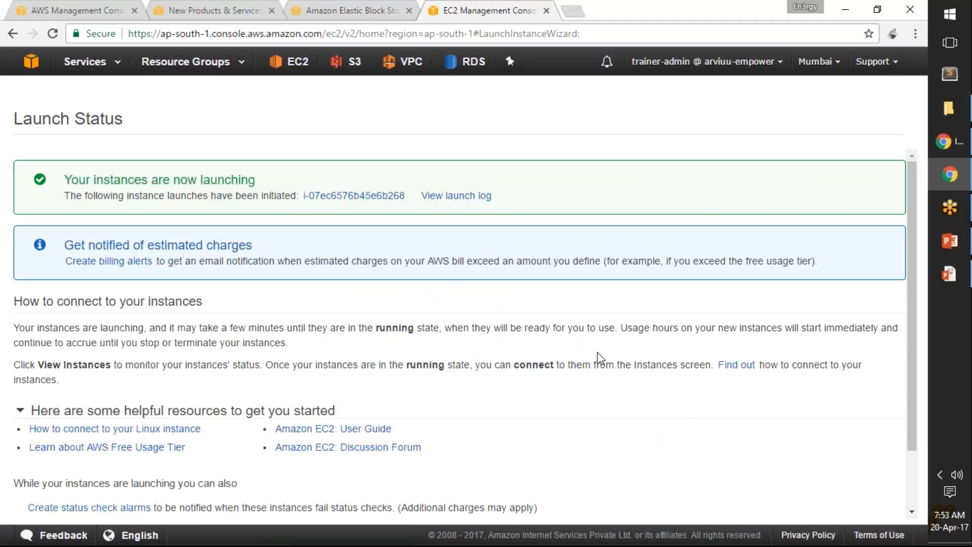
# Step: Look over the launch status page and open the newly launched instance in the Instances list
pyautogui.scroll(-2, 616, 334)
pyautogui.scroll(3, 621, 352)
pyautogui.click(359, 195)
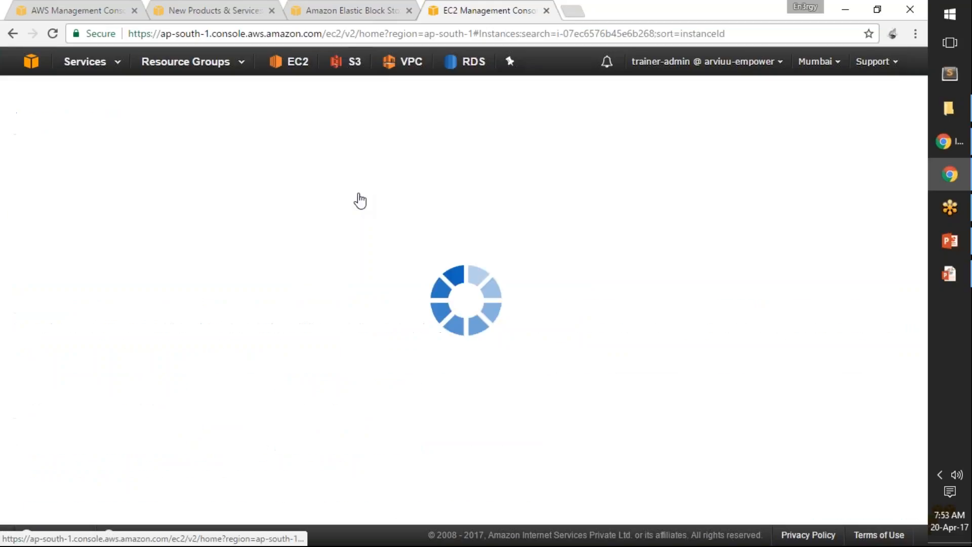
# Step: Start another Red Hat Enterprise Linux 7.2 instance launch with the t2.micro type and view the available subnets
pyautogui.click(207, 99)
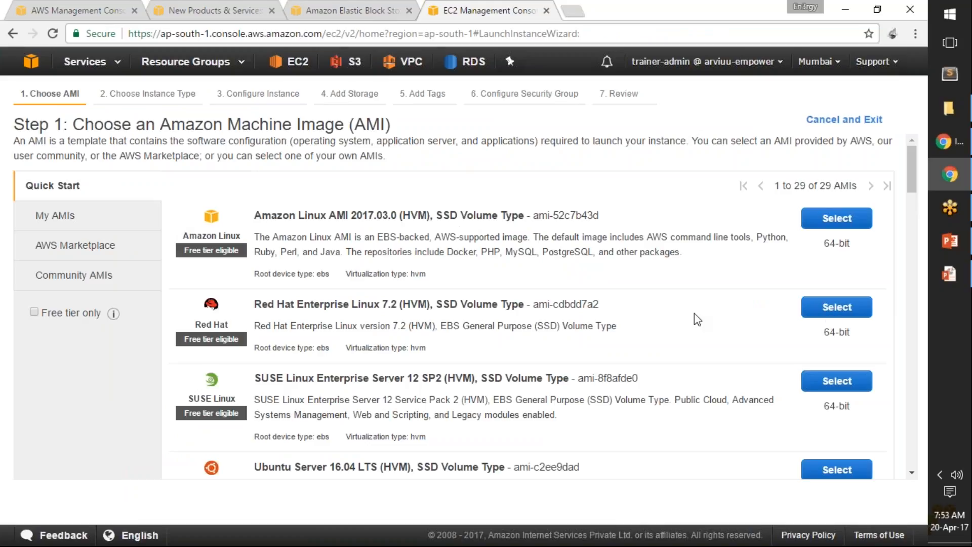
pyautogui.click(837, 310)
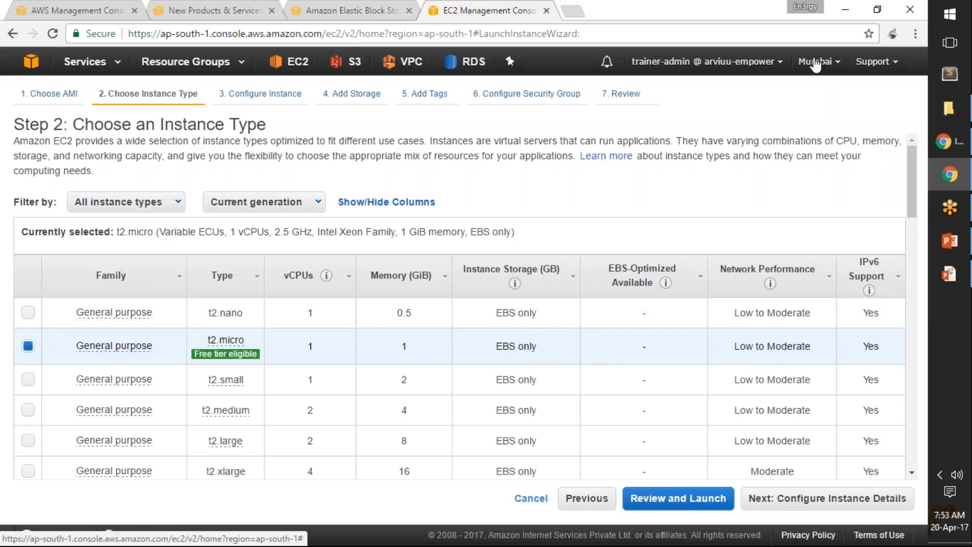
pyautogui.moveTo(424, 33); pyautogui.dragTo(470, 36)
pyautogui.click(727, 191)
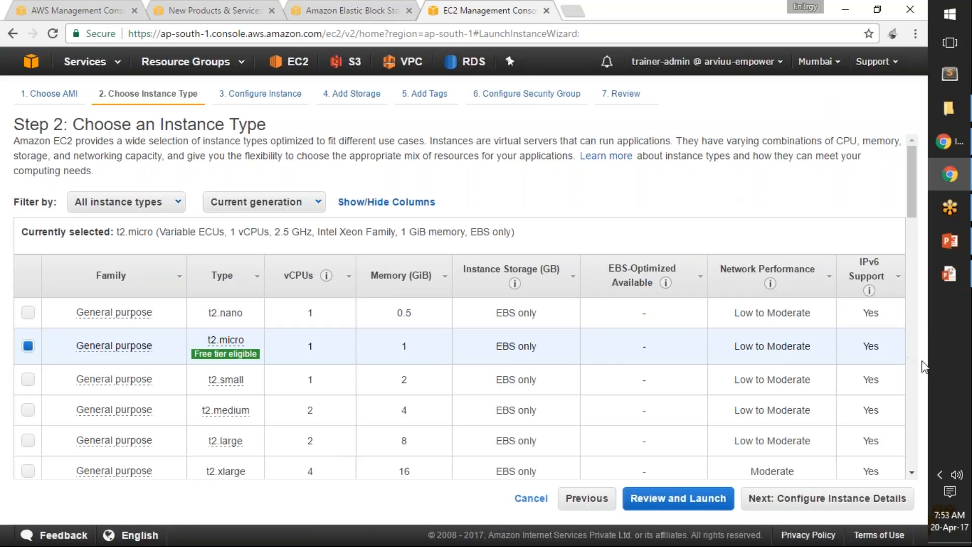
pyautogui.scroll(-3, 805, 453)
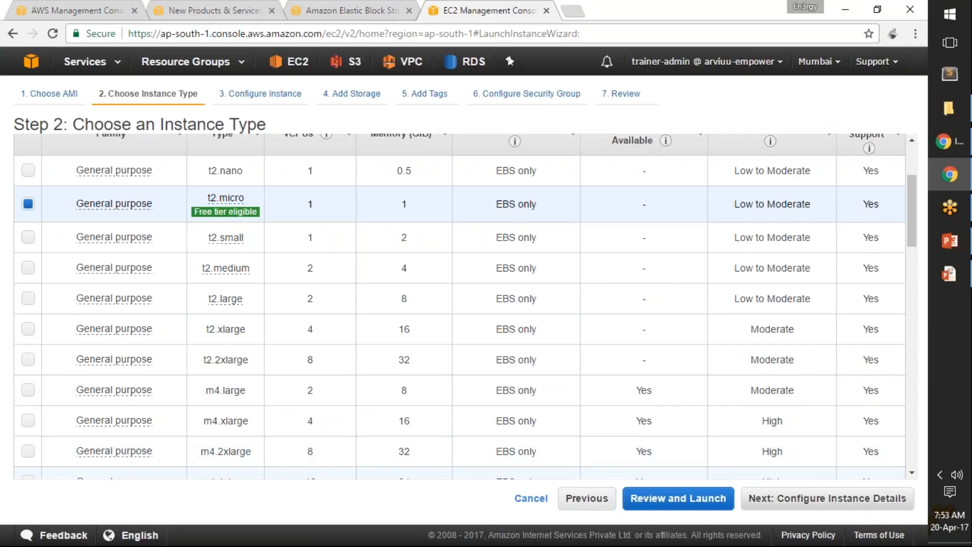
pyautogui.click(805, 501)
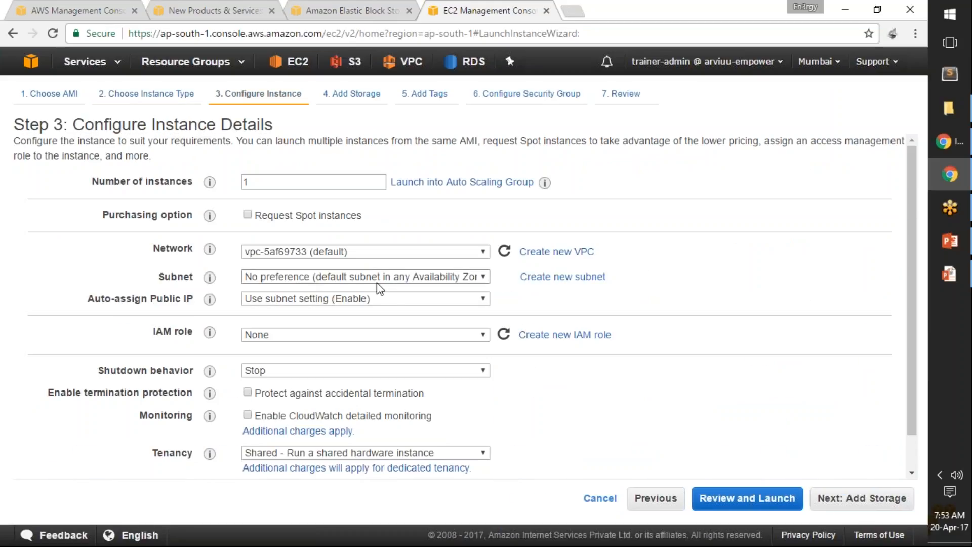
pyautogui.click(355, 277)
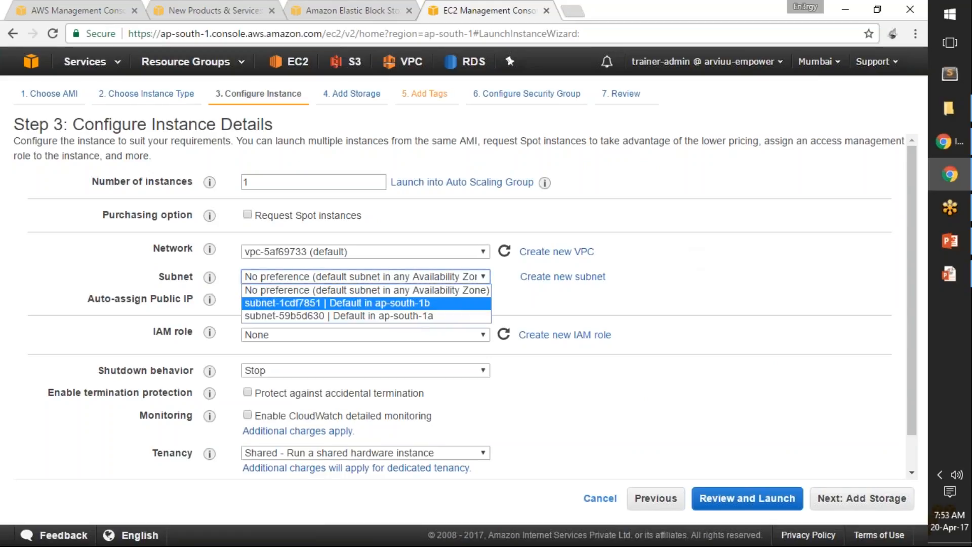
# Step: Duplicate the launch wizard's browser tab and open the AWS console home page in the copy
pyautogui.rightClick(489, 14)
pyautogui.click(506, 66)
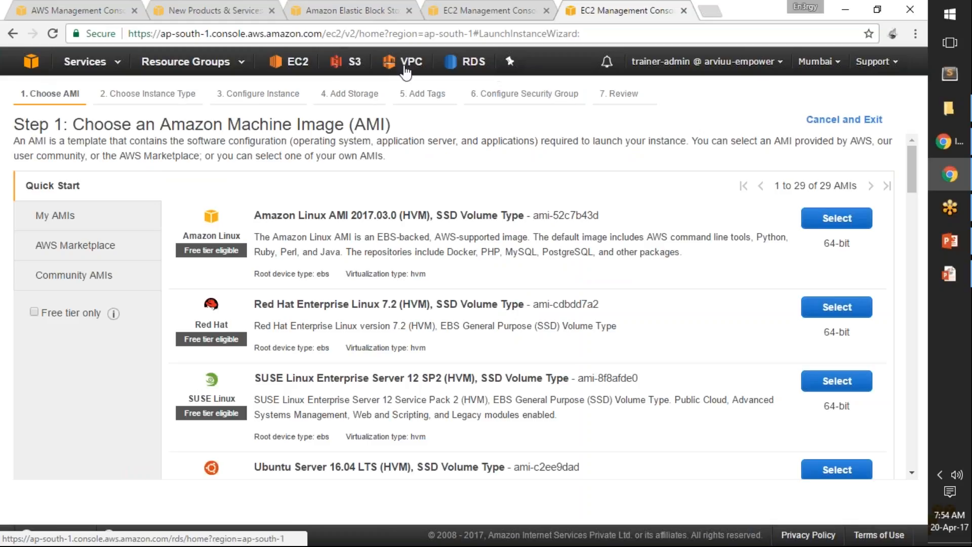
pyautogui.click(31, 60)
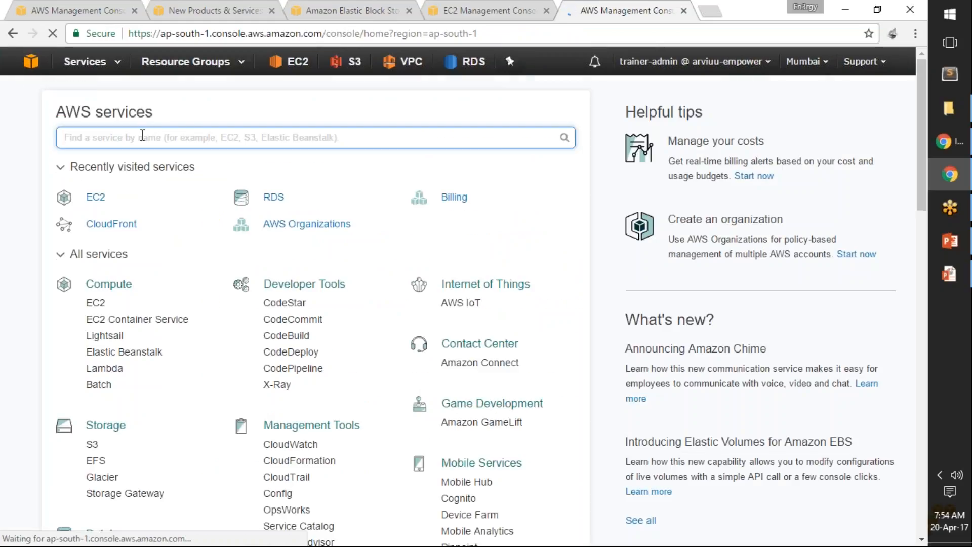
# Step: Open the EC2 dashboard through a search for ebs and check the running instance's availability zone
pyautogui.write('ebs')
pyautogui.press('Down')
pyautogui.press('Return')
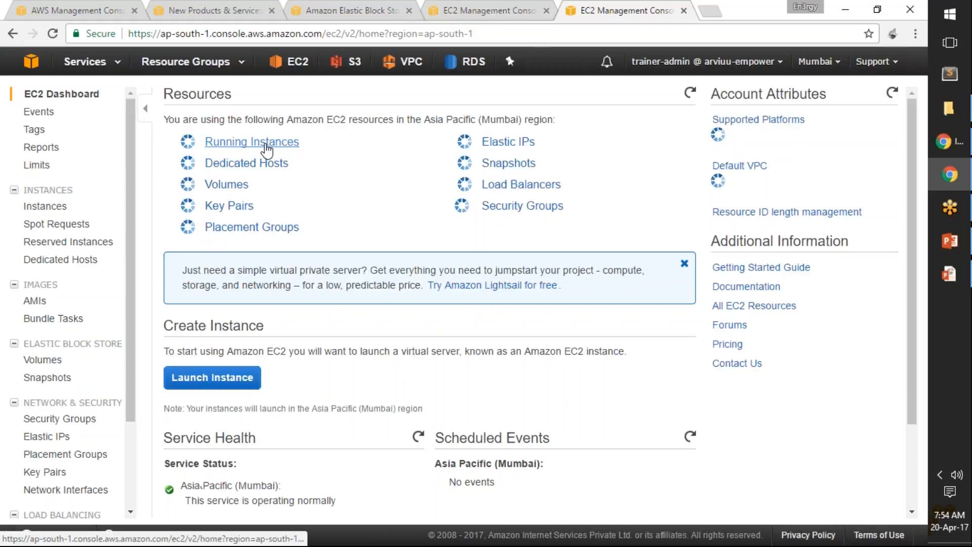
pyautogui.click(266, 147)
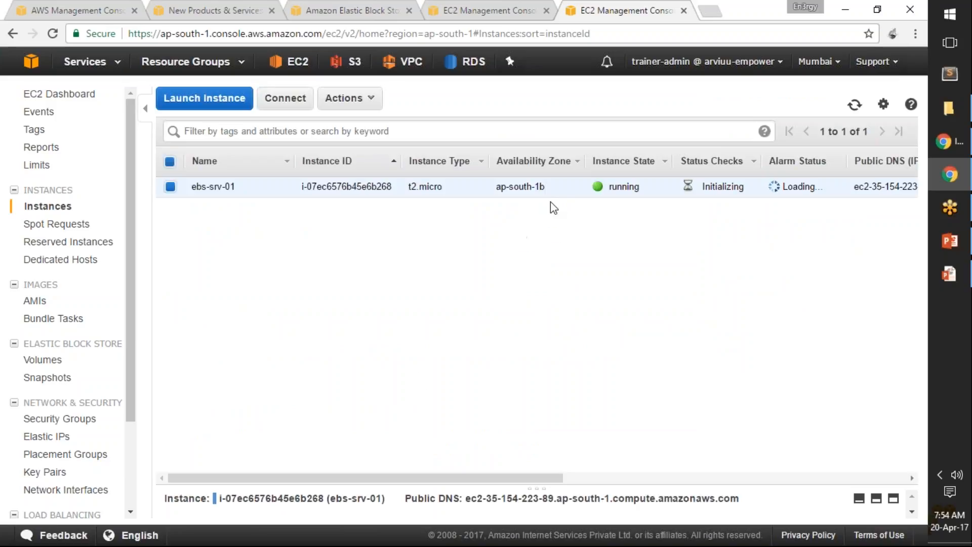
pyautogui.moveTo(546, 189); pyautogui.dragTo(494, 189)
pyautogui.click(546, 189)
# Step: In the open launch wizard, choose the default subnet in ap-south-1a and accept the default storage settings
pyautogui.click(479, 7)
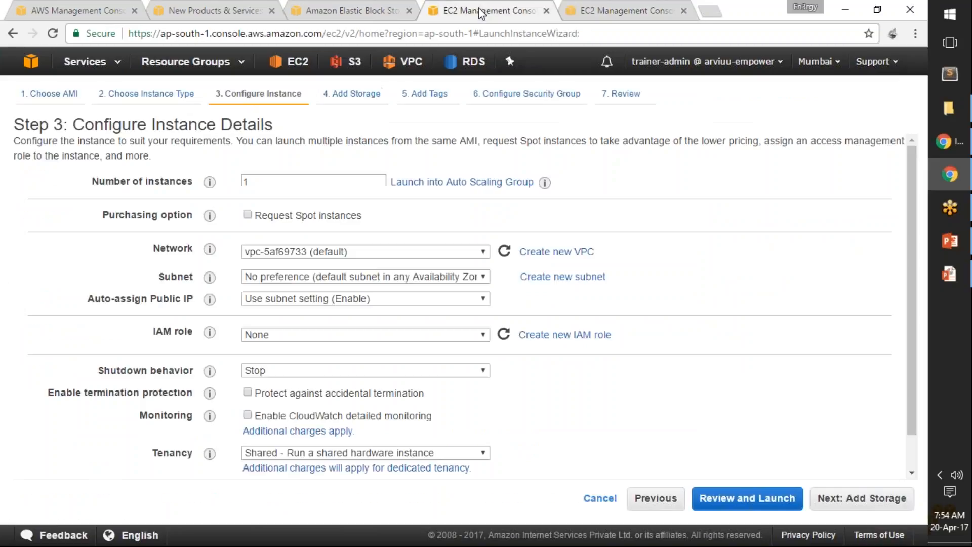
pyautogui.click(453, 277)
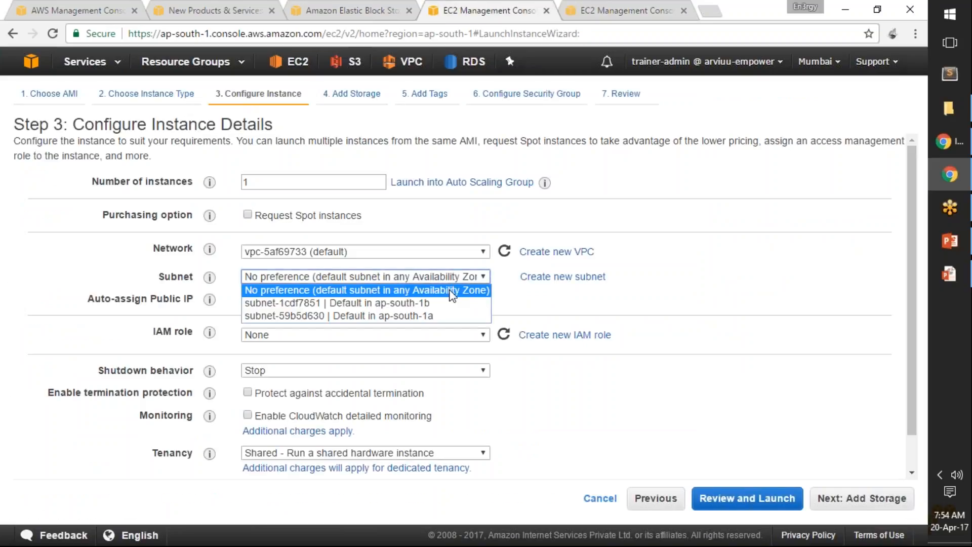
pyautogui.click(437, 313)
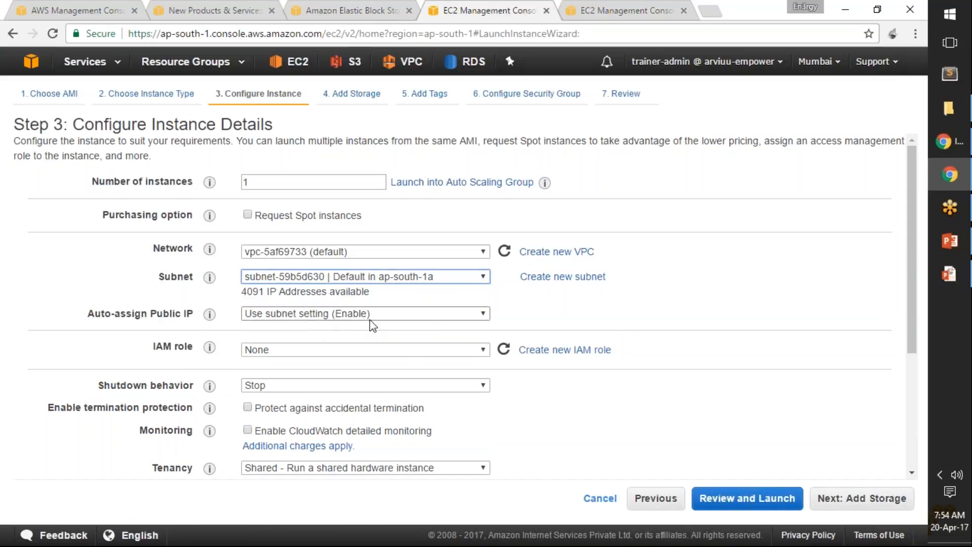
pyautogui.click(869, 502)
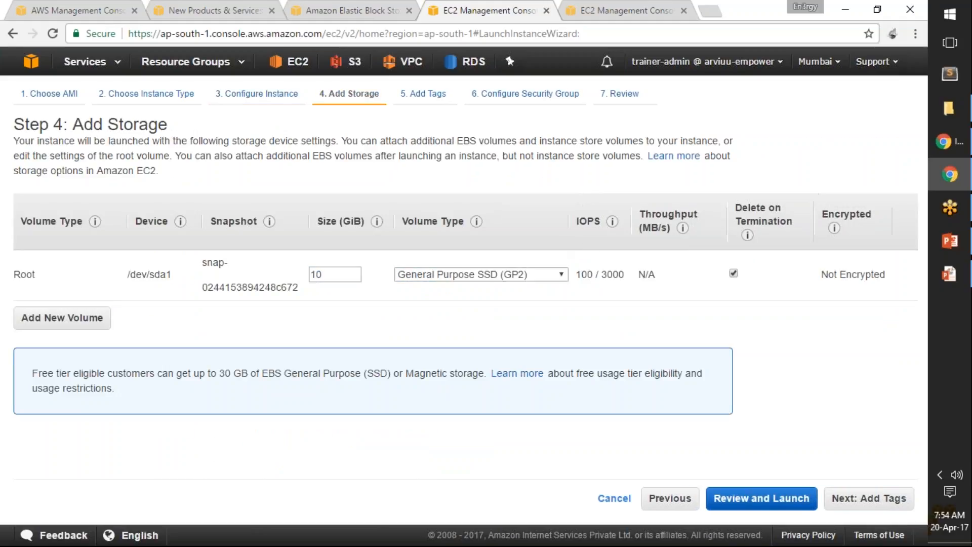
pyautogui.click(859, 502)
# Step: Add a Name tag with the value ebs-srv-02-az1a to the new instance
pyautogui.click(41, 323)
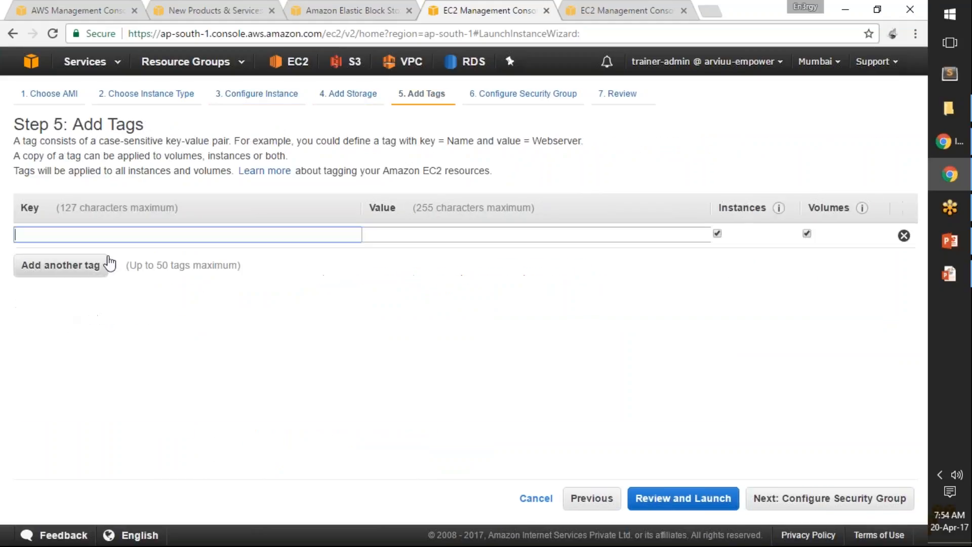
pyautogui.write('Name')
pyautogui.press('Tab')
pyautogui.write('ebs-srv')
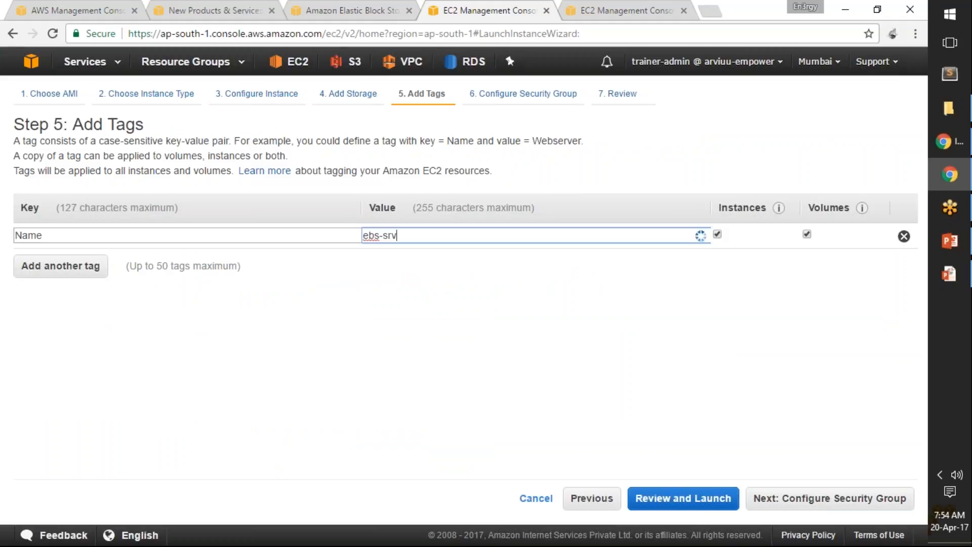
pyautogui.write('-02-az1a')
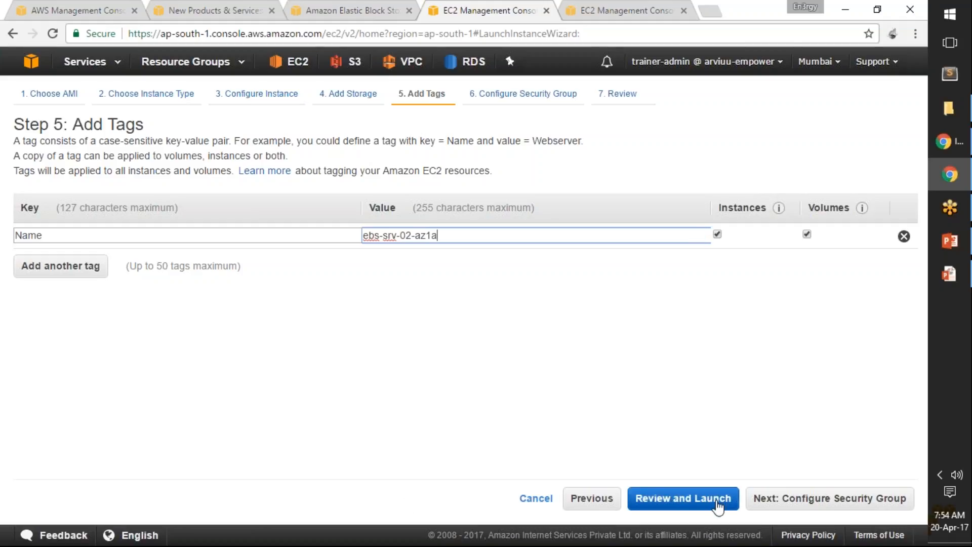
# Step: Keep the default new security group and launch the instance with the training-admin-key key pair, acknowledging access to its private key file
pyautogui.click(826, 500)
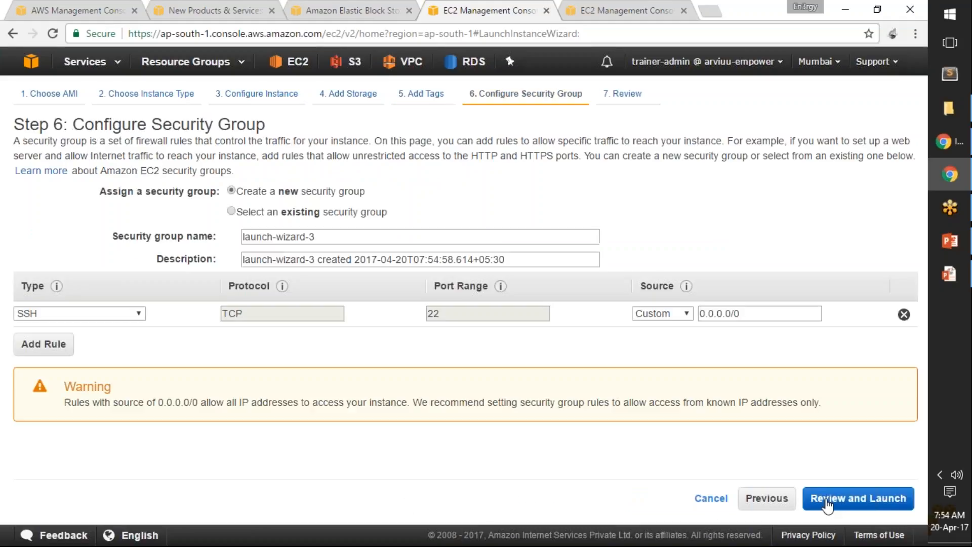
pyautogui.click(832, 500)
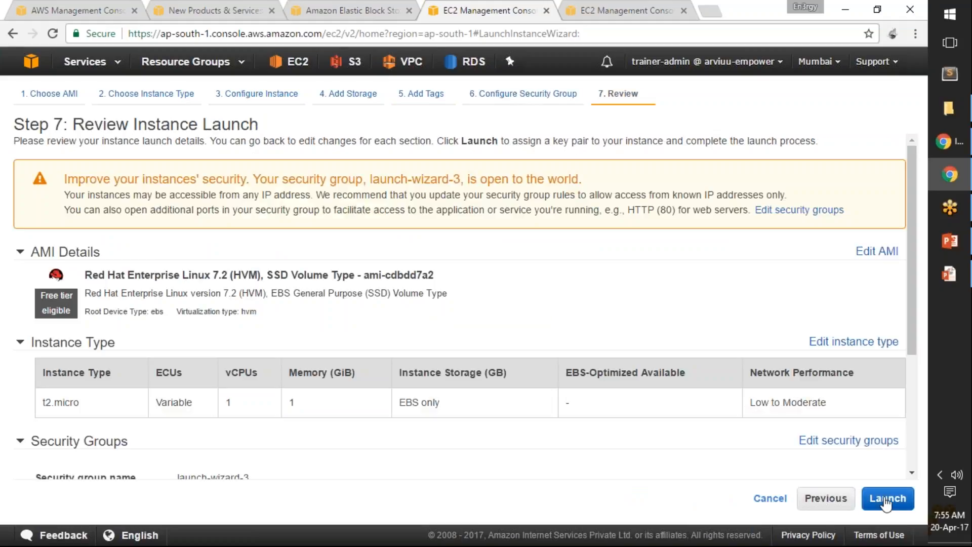
pyautogui.click(886, 498)
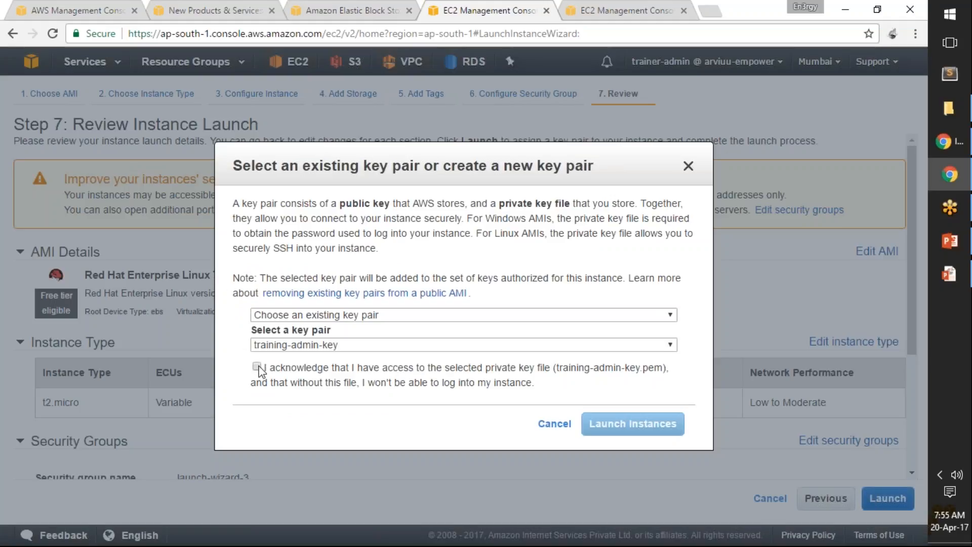
pyautogui.click(257, 366)
pyautogui.click(633, 424)
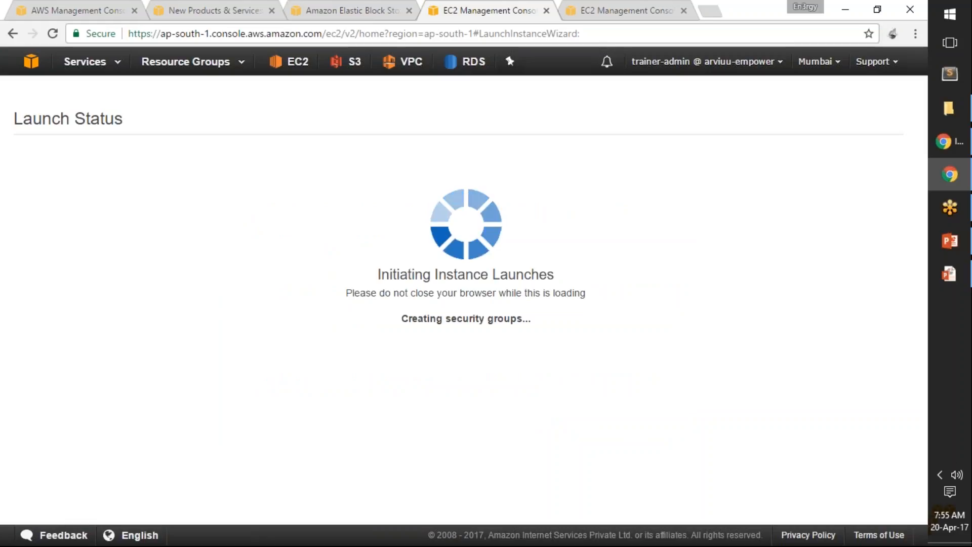
# Step: Start MobaXterm, and refresh the Instances list in the EC2 console
pyautogui.press('super')
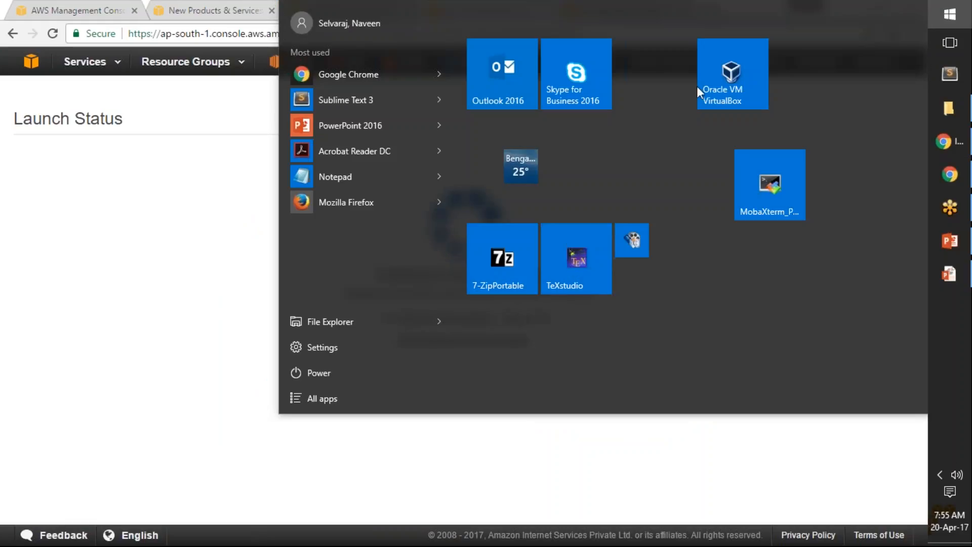
pyautogui.click(777, 203)
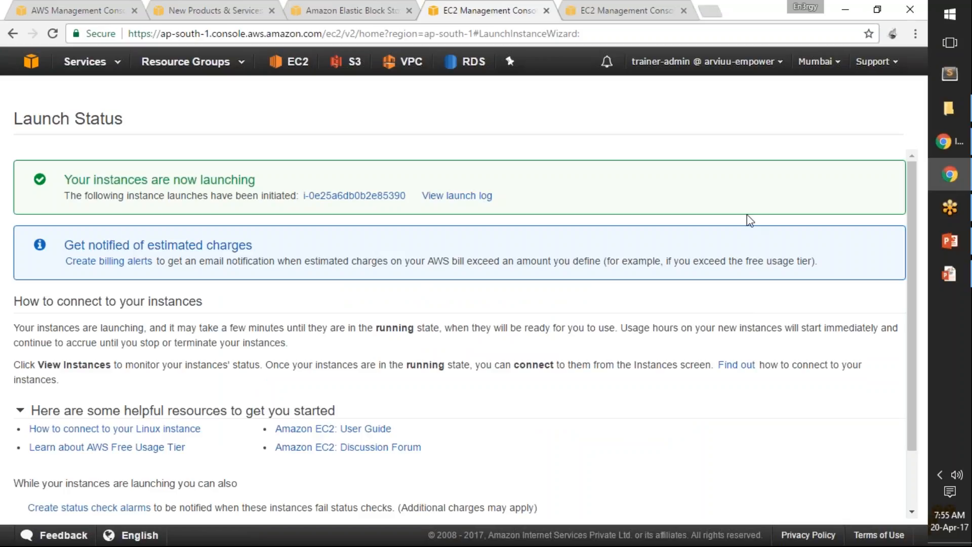
pyautogui.hotkey('ctrl', 'Tab')
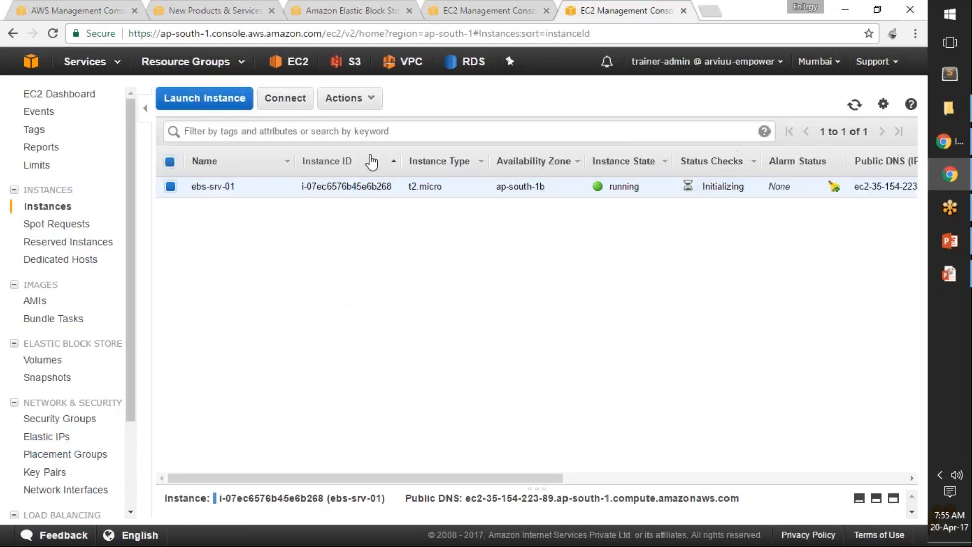
pyautogui.click(855, 104)
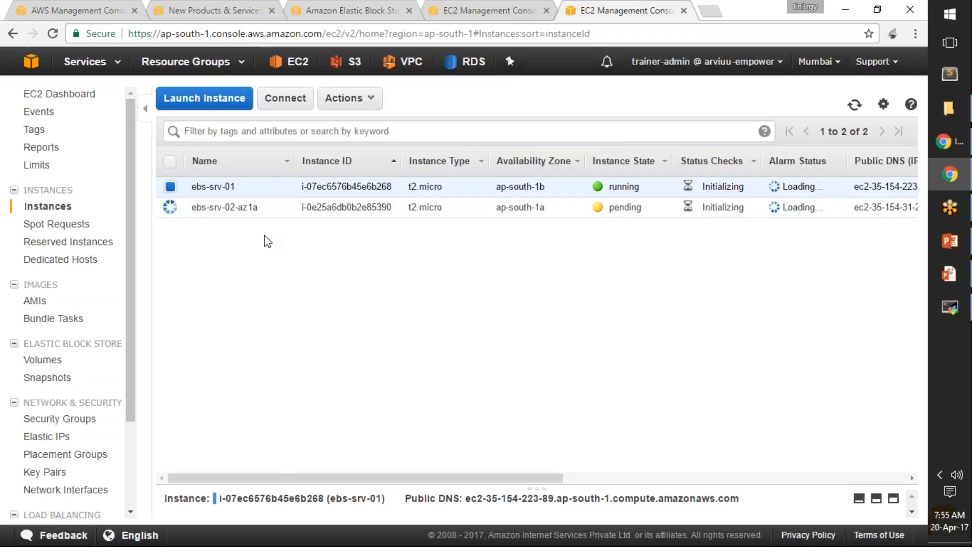
# Step: Rename the ebs-srv-01 instance as ebs-srv-01-az-1b
pyautogui.click(281, 186)
pyautogui.click(266, 187)
pyautogui.write('-az')
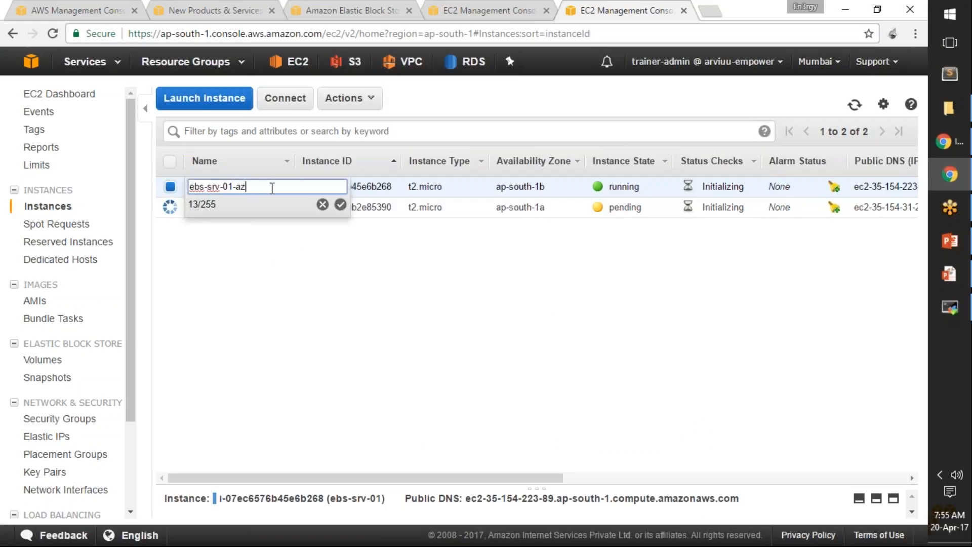
pyautogui.write('-1a')
pyautogui.press('BackSpace')
pyautogui.write('b')
pyautogui.press('Return')
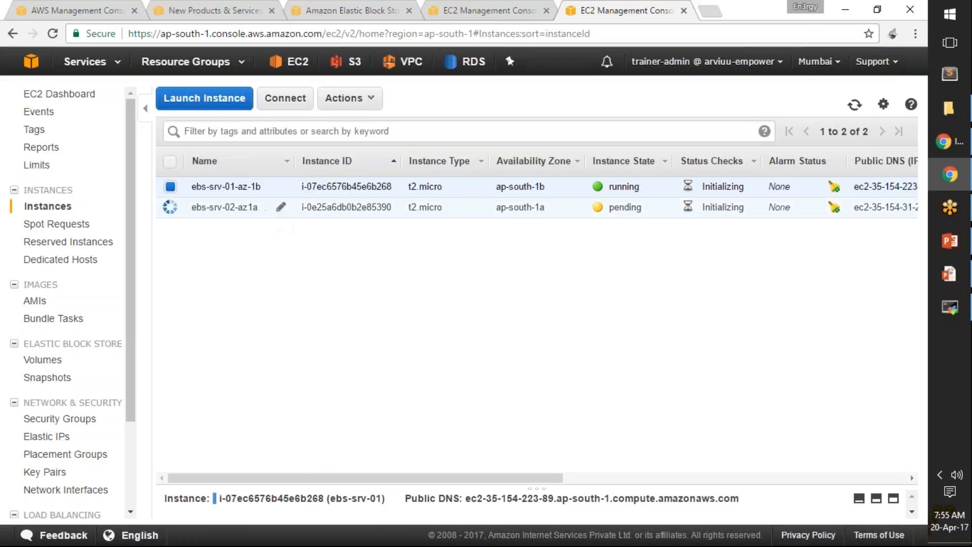
# Step: Rename the instance in ap-south-1a as ebs-srv-02-az-1a
pyautogui.click(281, 207)
pyautogui.click(246, 207)
pyautogui.write('-')
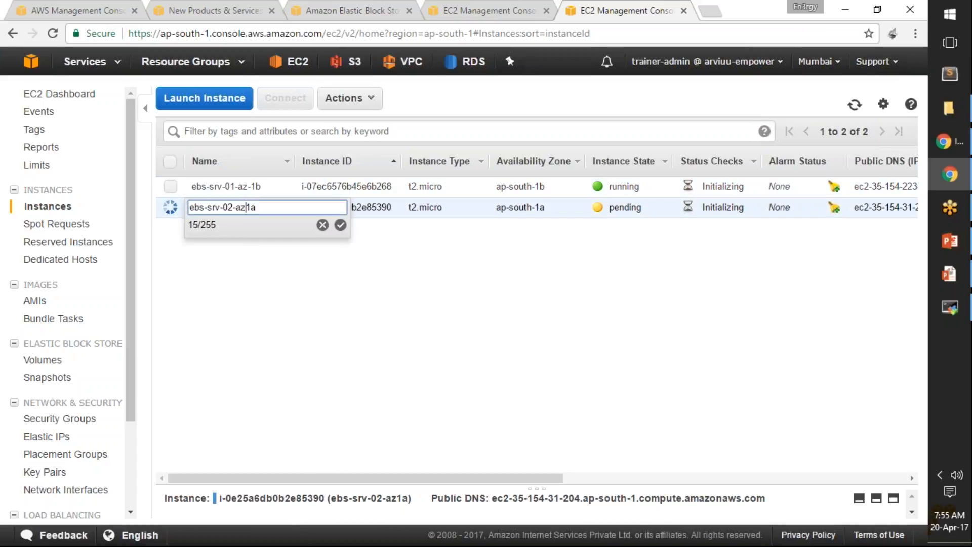
pyautogui.press('Return')
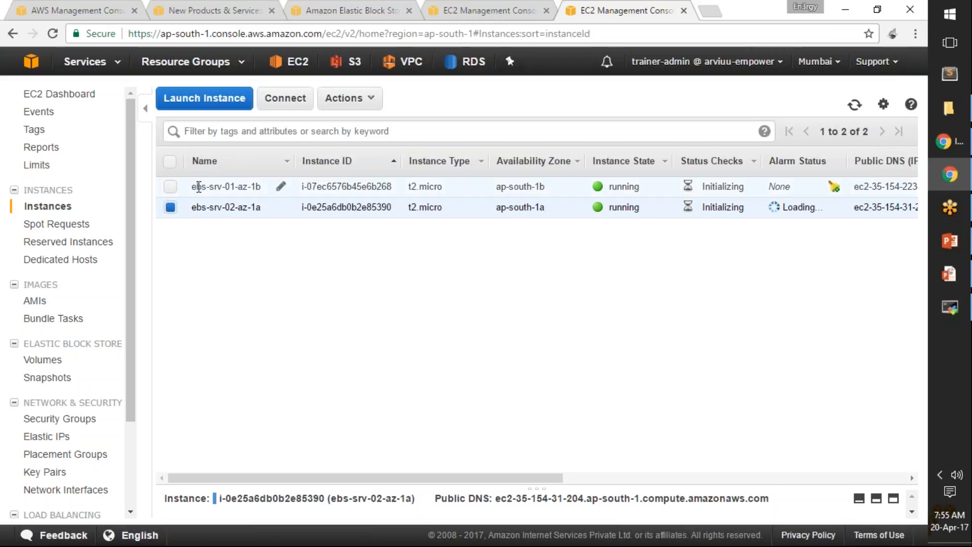
# Step: Rename the instance in ap-south-1b as ebs-srv-02-az-1b
pyautogui.click(282, 189)
pyautogui.press('Right')
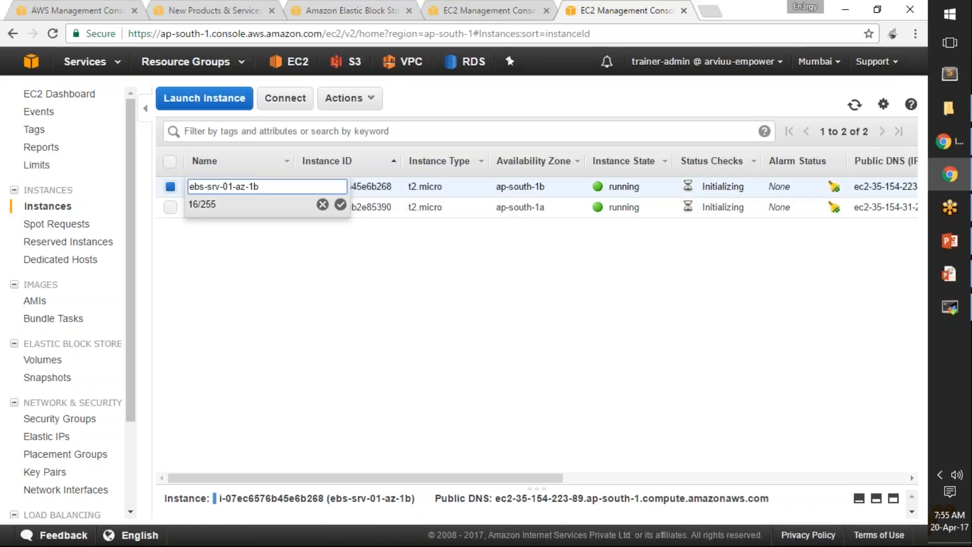
pyautogui.press('Return')
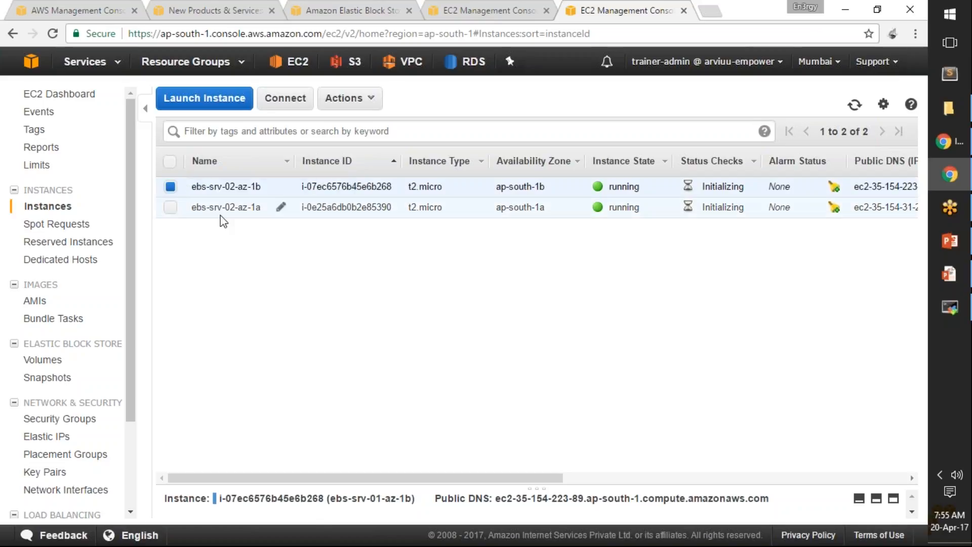
# Step: Rename the instance in ap-south-1a as ebs-srv-01-az-1a
pyautogui.click(235, 208)
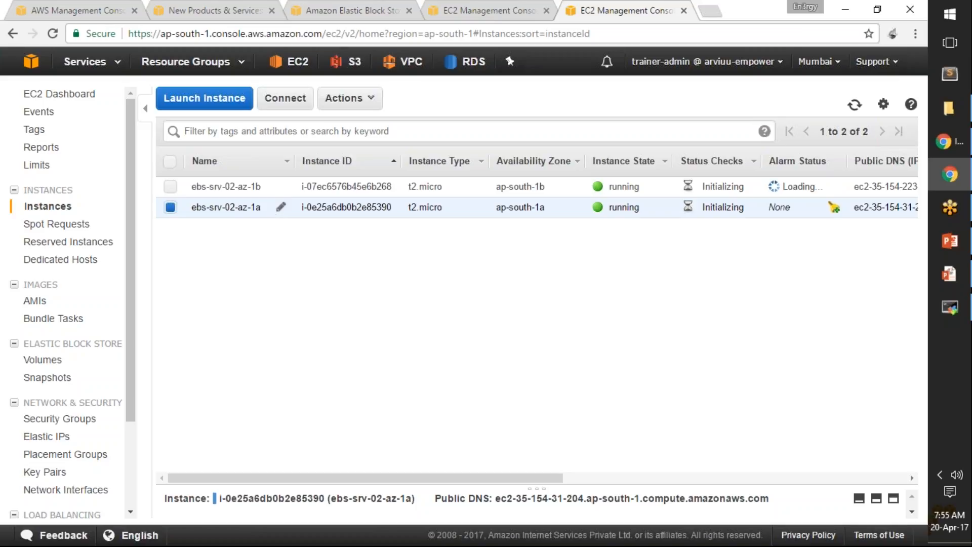
pyautogui.click(282, 207)
pyautogui.click(234, 207)
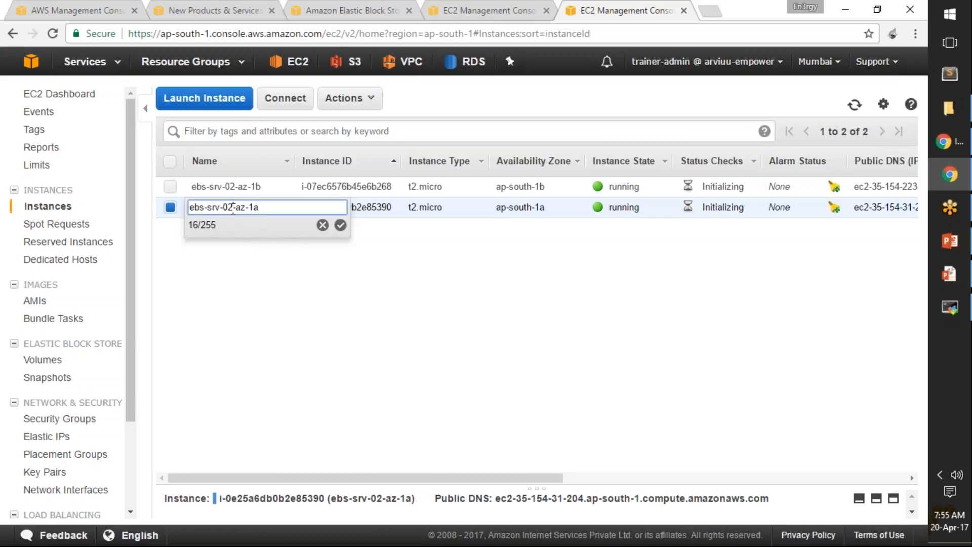
pyautogui.press('BackSpace')
pyautogui.write('1')
pyautogui.press('Return')
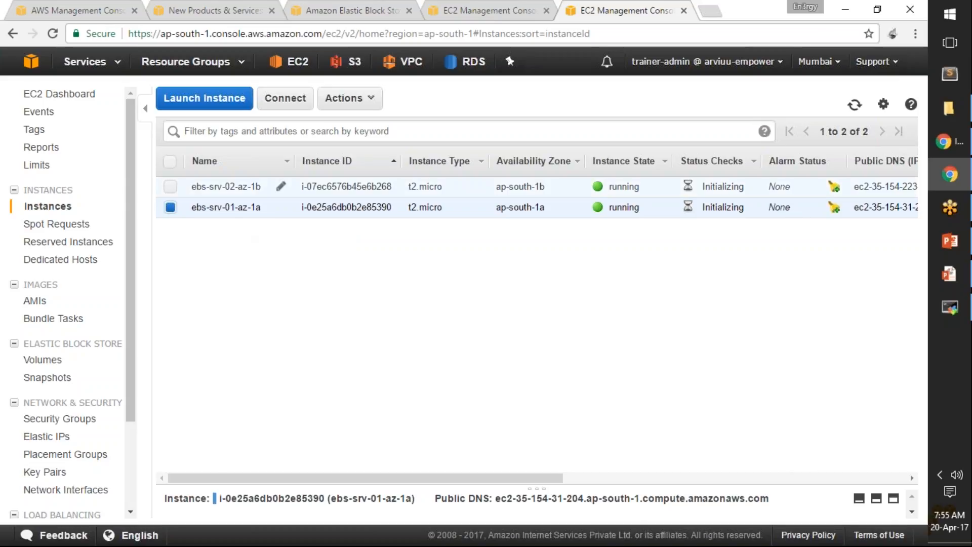
# Step: Name the unnamed 5 GiB volume in the EBS Volumes list ebs-new-volume-5gb
pyautogui.click(50, 366)
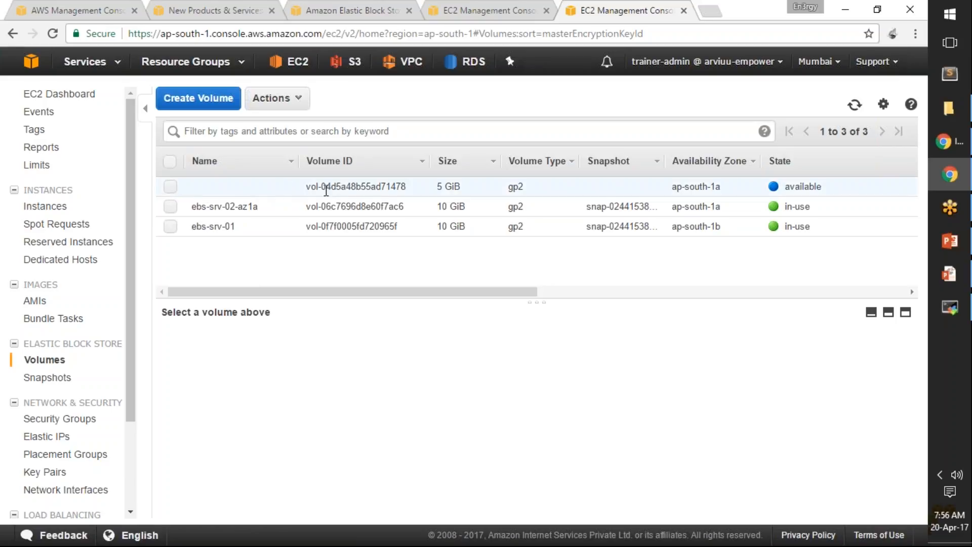
pyautogui.click(243, 188)
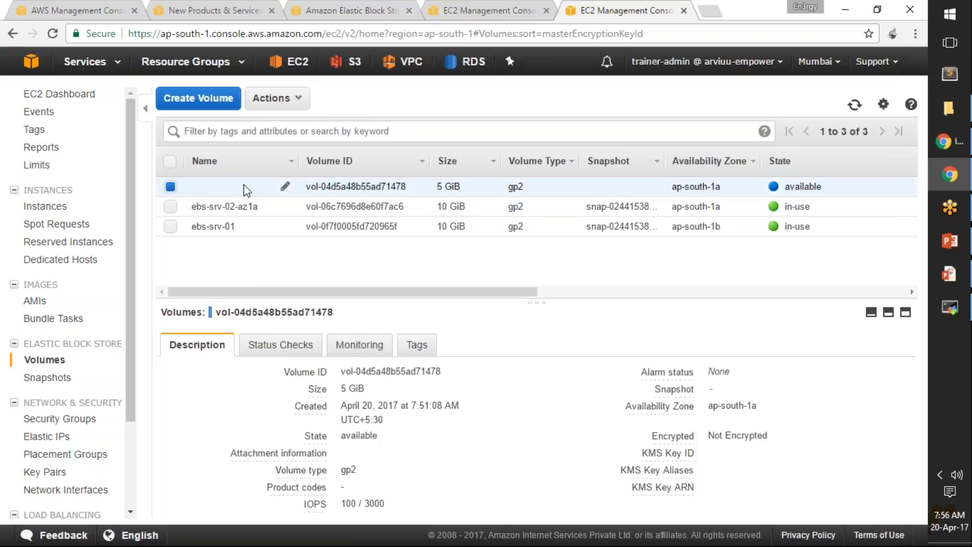
pyautogui.click(245, 188)
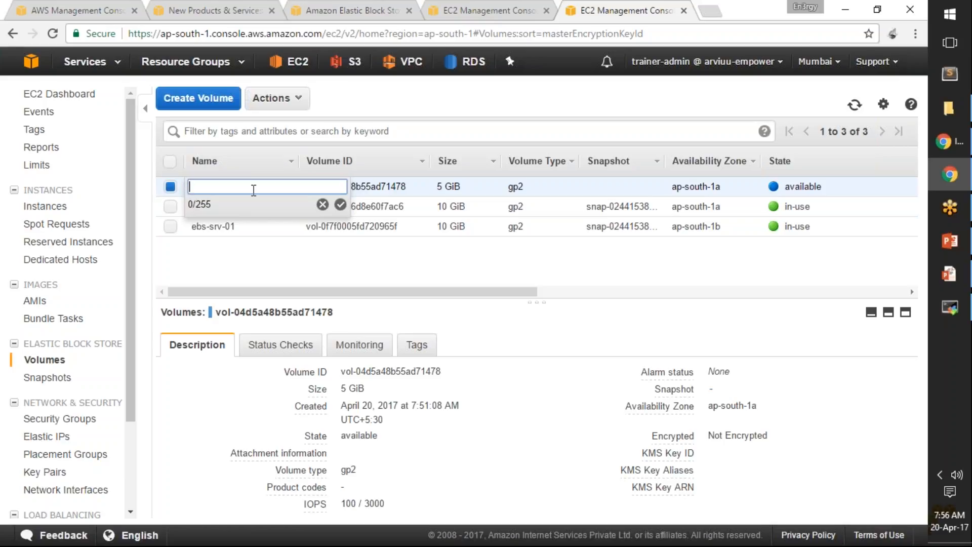
pyautogui.write('ebs-new-volume-5gb')
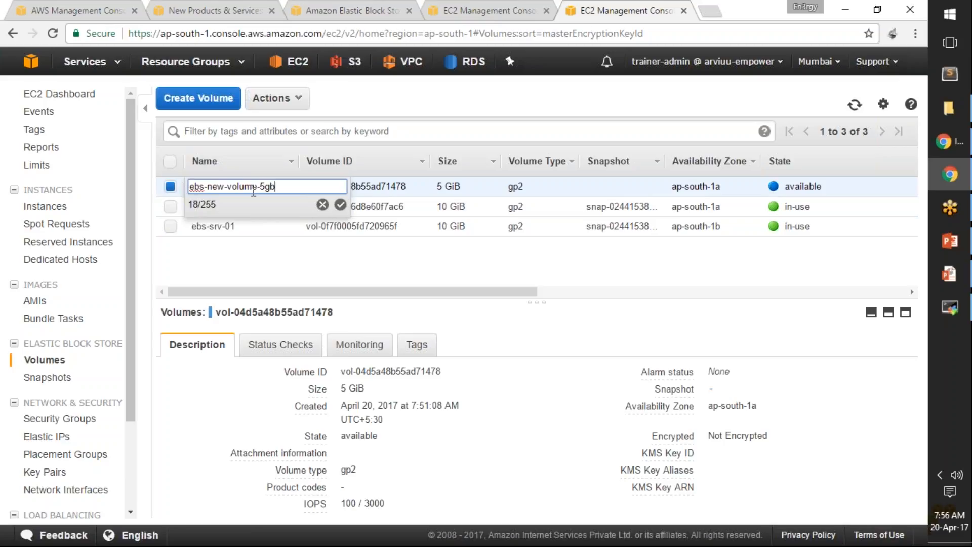
pyautogui.press('Return')
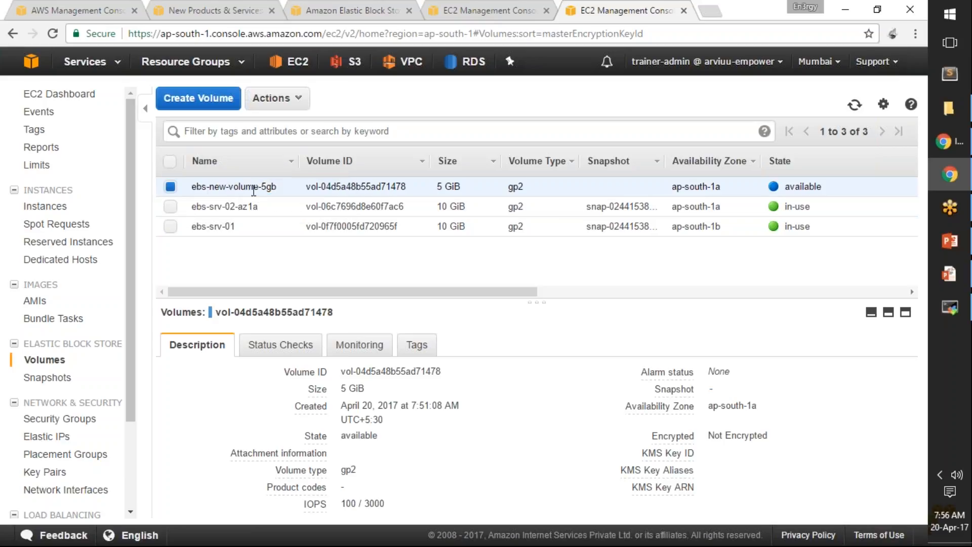
# Step: Filter the volumes by the keyword ebs, look over the list and clear the filter
pyautogui.click(363, 131)
pyautogui.write('ebs')
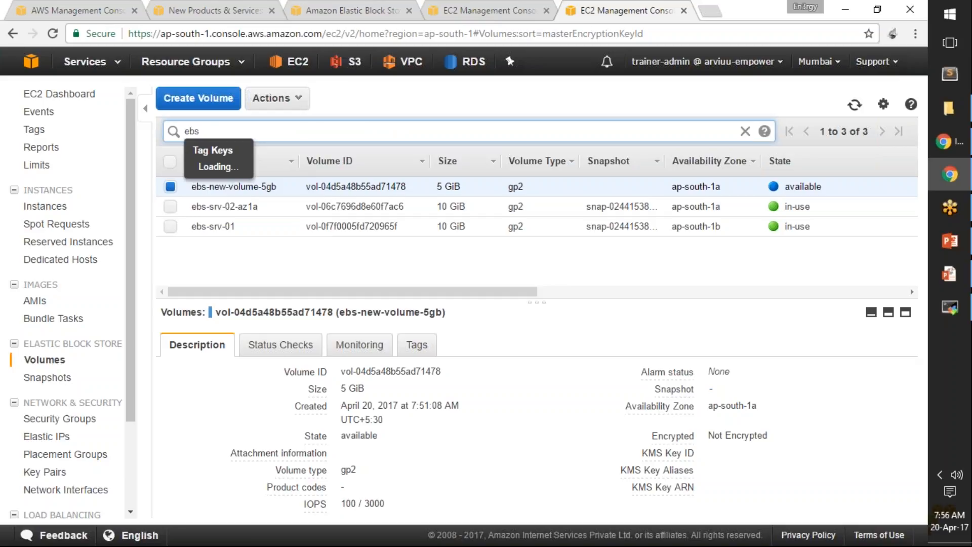
pyautogui.press('Return')
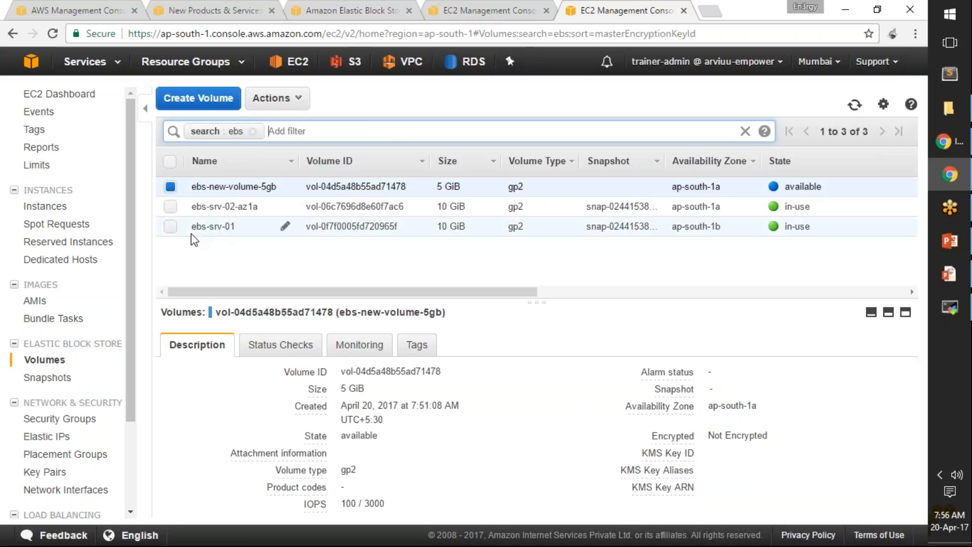
pyautogui.click(252, 131)
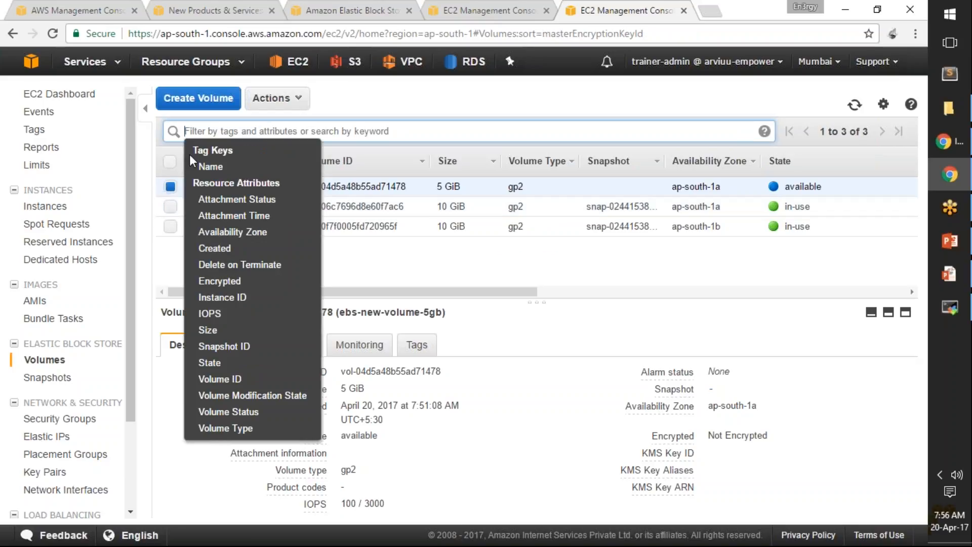
pyautogui.click(421, 268)
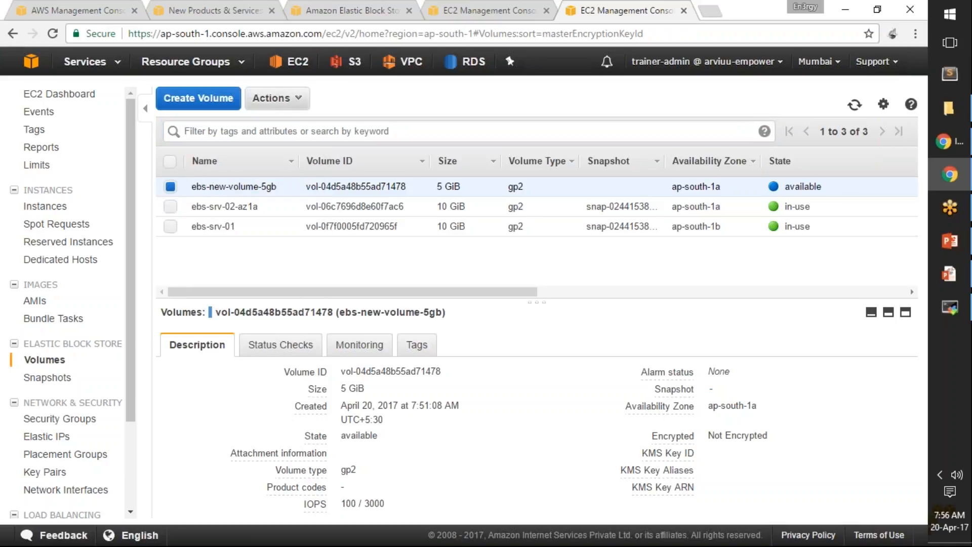
# Step: Attach the volume ebs-new-volume-5gb to the running instance ebs-srv-01-az-1a as device /dev/sdf
pyautogui.click(293, 101)
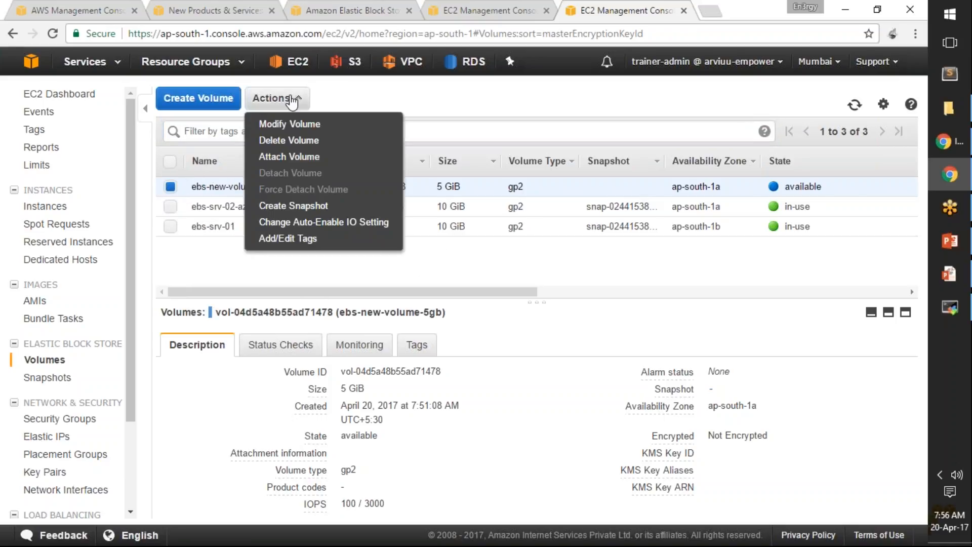
pyautogui.click(293, 158)
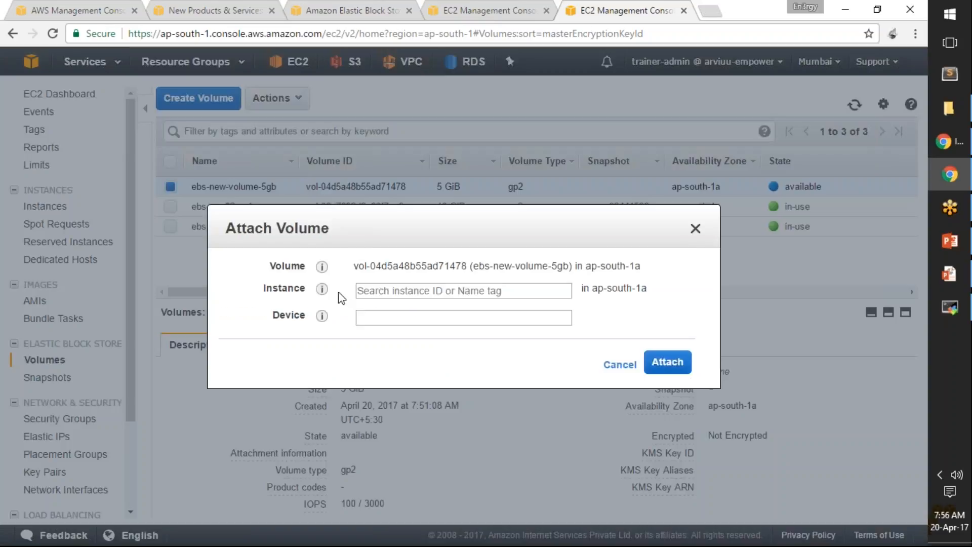
pyautogui.click(411, 291)
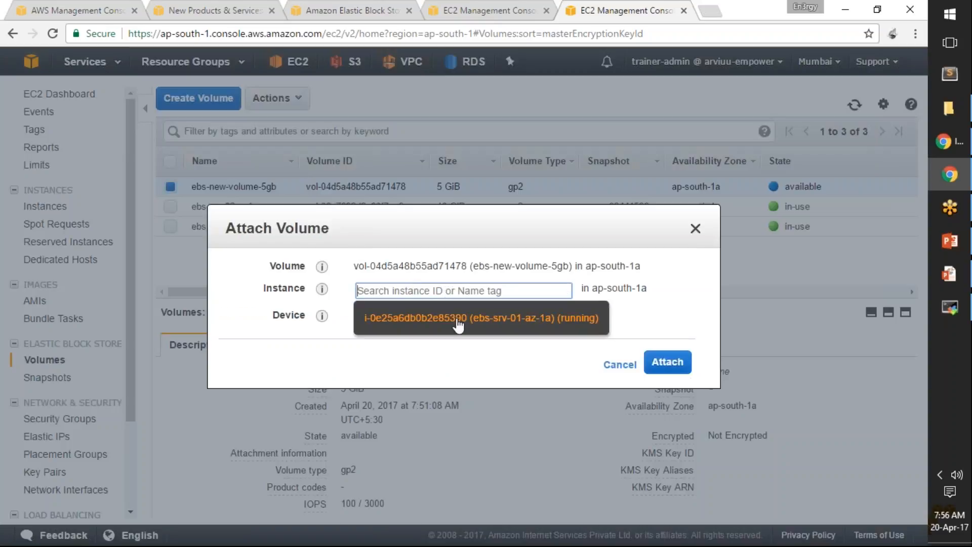
pyautogui.moveTo(641, 269); pyautogui.dragTo(587, 289)
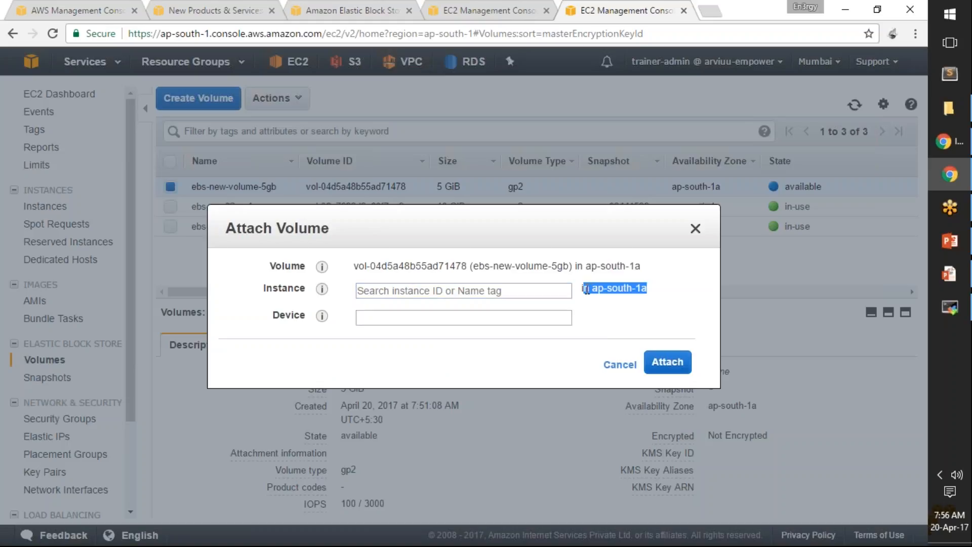
pyautogui.click(562, 291)
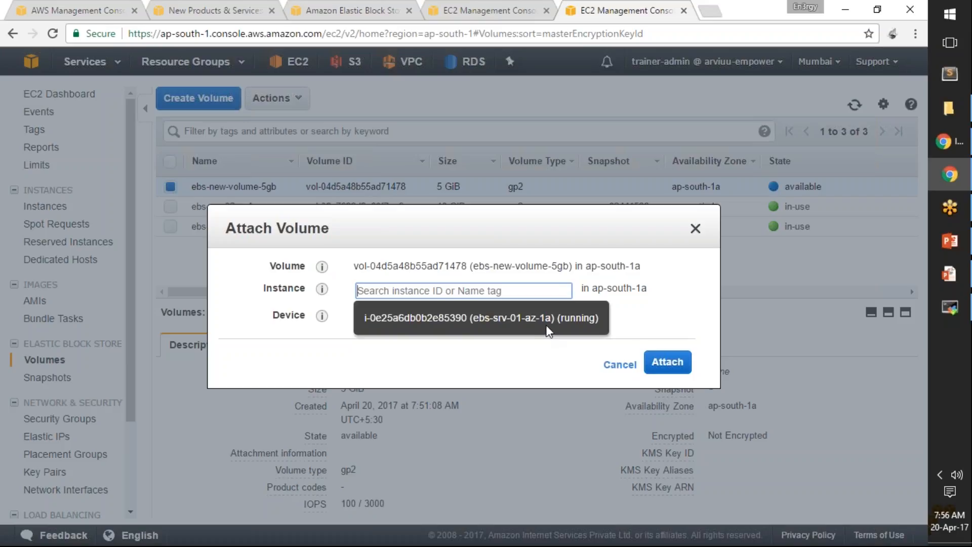
pyautogui.click(566, 291)
pyautogui.click(570, 291)
pyautogui.click(528, 322)
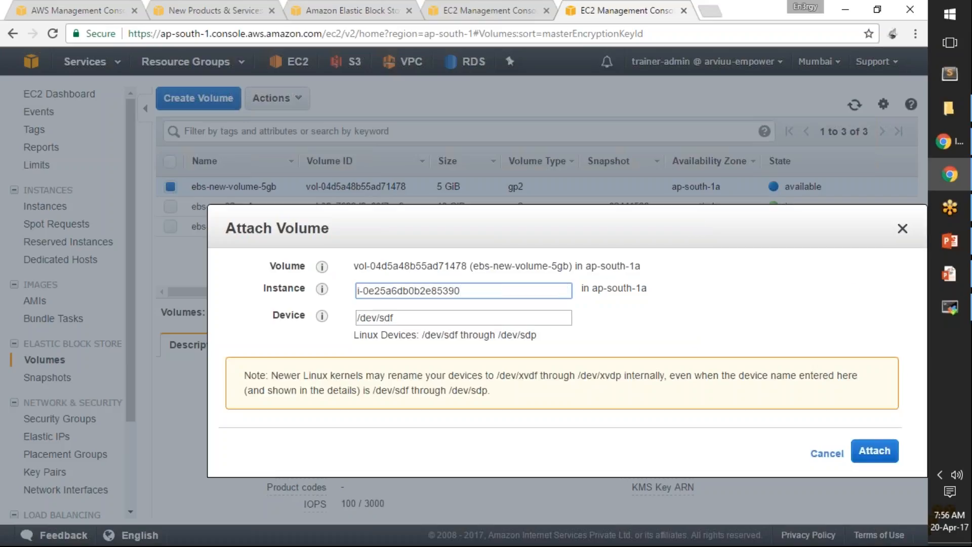
pyautogui.click(409, 318)
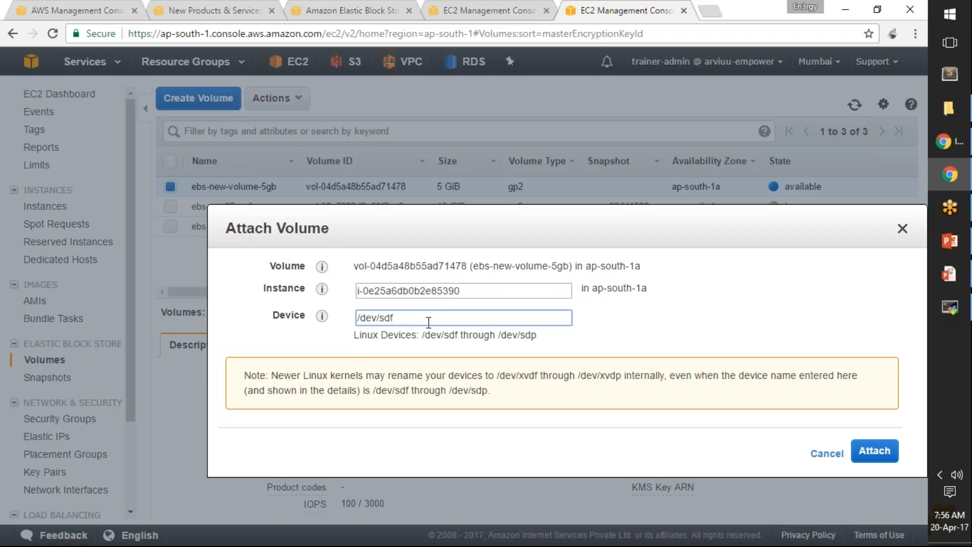
pyautogui.click(867, 454)
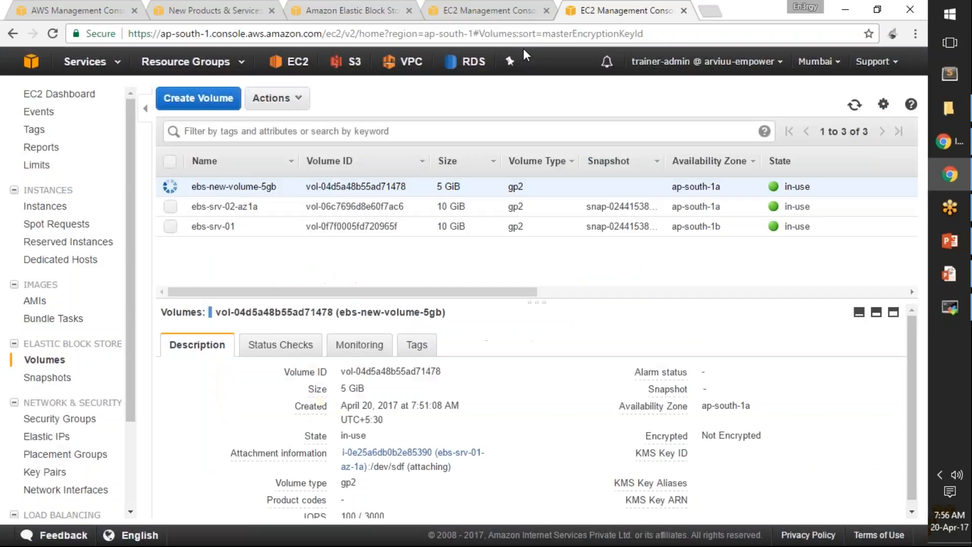
# Step: Open the newly launched instance from the Launch Status page, then switch to MobaXterm and open the Trainer-Admin-Test session's settings for editing
pyautogui.click(502, 11)
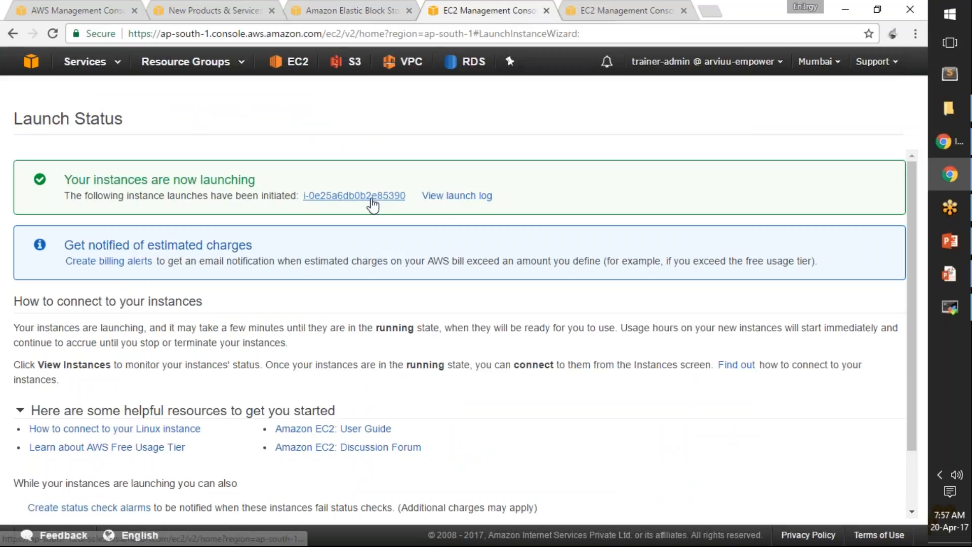
pyautogui.click(372, 197)
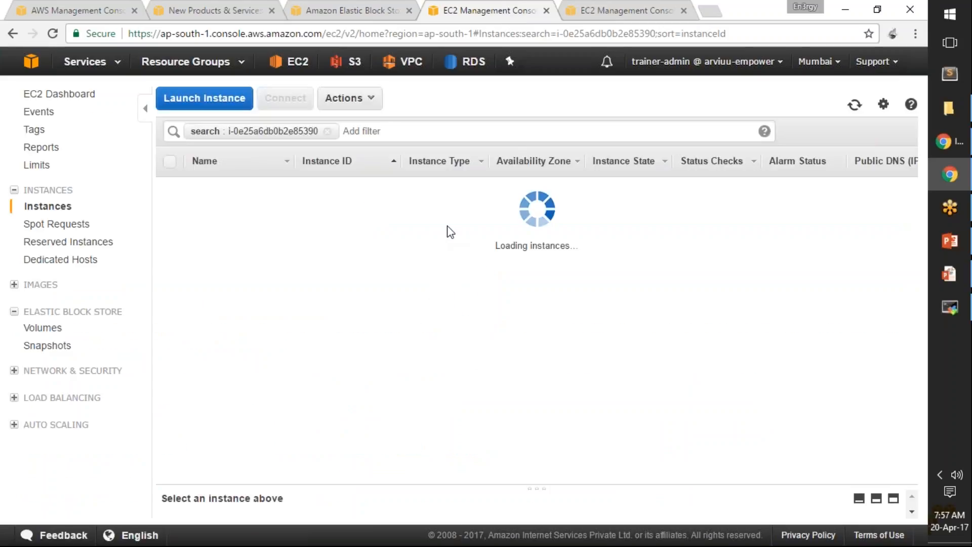
pyautogui.moveTo(947, 312)
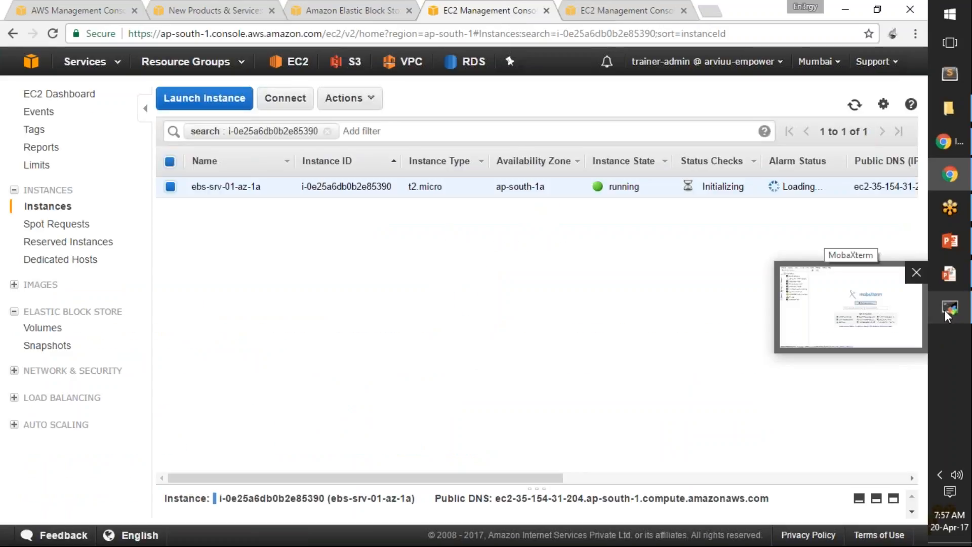
pyautogui.click(945, 310)
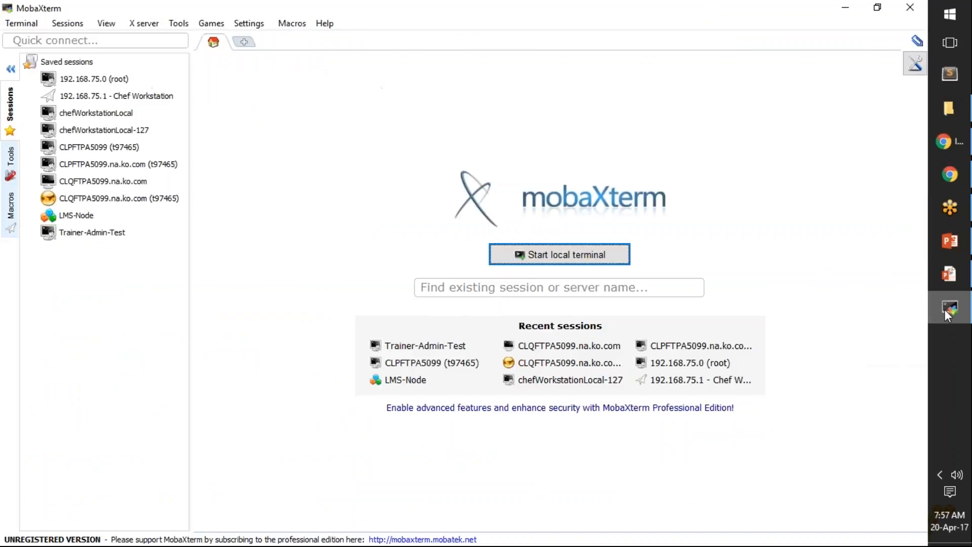
pyautogui.rightClick(82, 237)
pyautogui.click(128, 257)
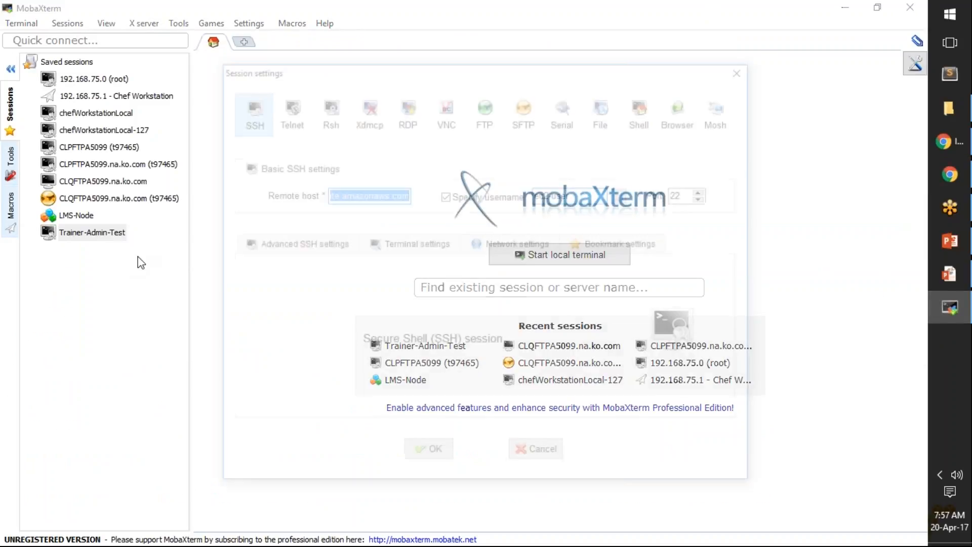
# Step: Switch to Chrome, clear the instance filter and copy the public DNS name of ebs-srv-01-az-1a
pyautogui.click(950, 175)
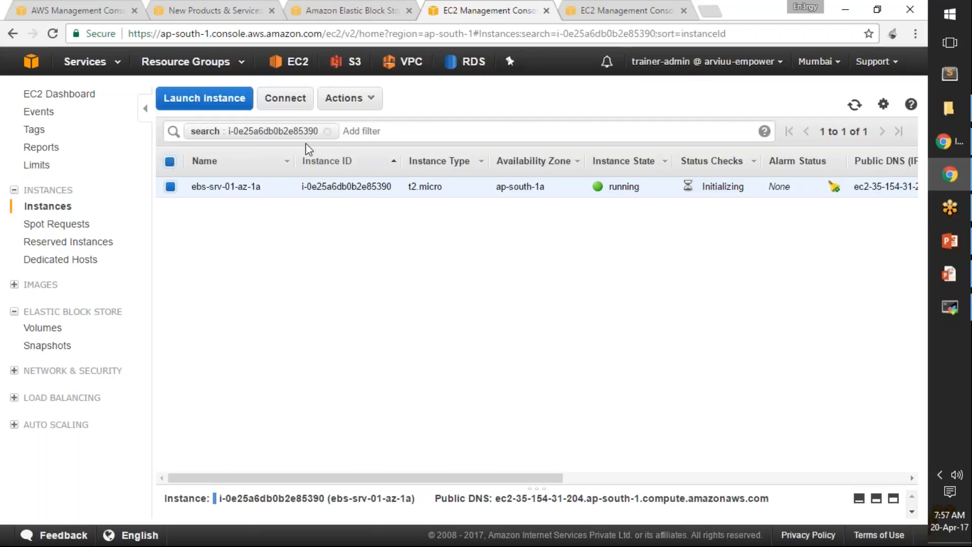
pyautogui.click(328, 131)
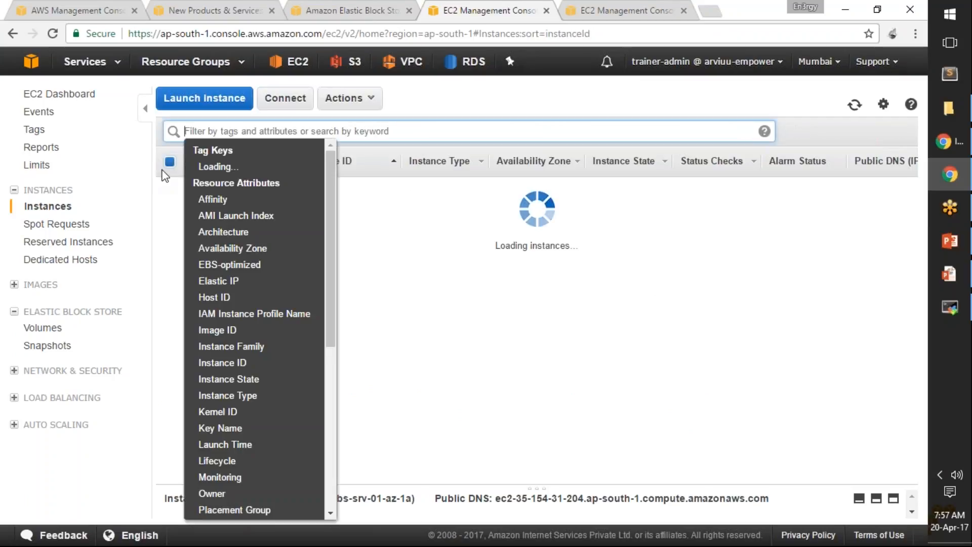
pyautogui.click(394, 279)
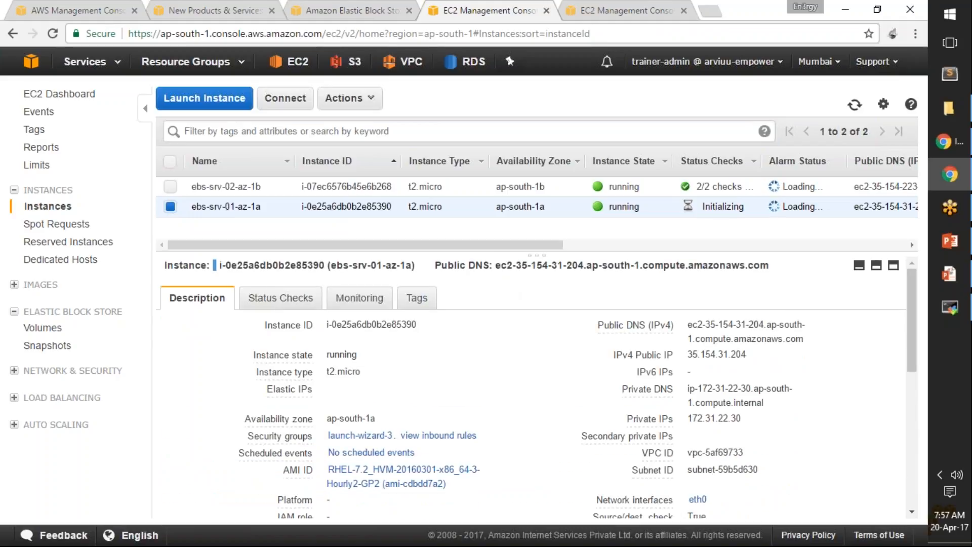
pyautogui.tripleClick(608, 265)
pyautogui.moveTo(775, 270); pyautogui.dragTo(757, 260)
pyautogui.click(733, 272)
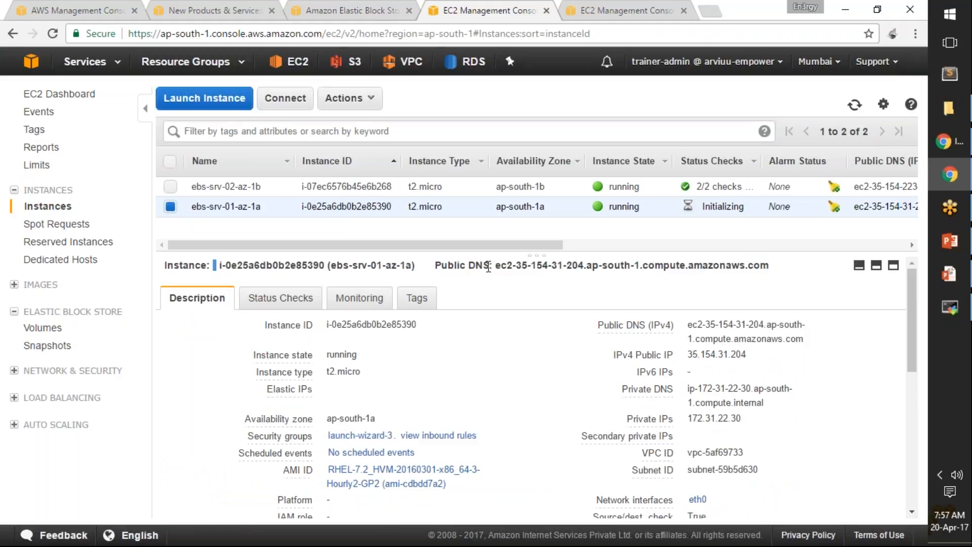
pyautogui.moveTo(495, 265); pyautogui.dragTo(769, 266)
# Step: Switch to MobaXterm, replace the SSH session's remote host with the copied public DNS name and save the settings
pyautogui.click(950, 308)
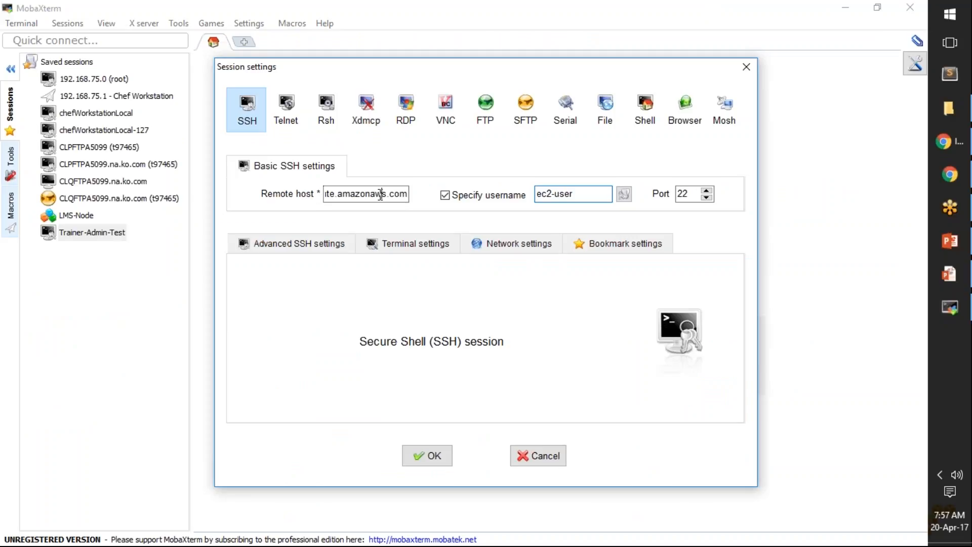
pyautogui.hotkey('ctrl', 'a')
pyautogui.press('BackSpace')
pyautogui.hotkey('ctrl', 'v')
pyautogui.click(441, 452)
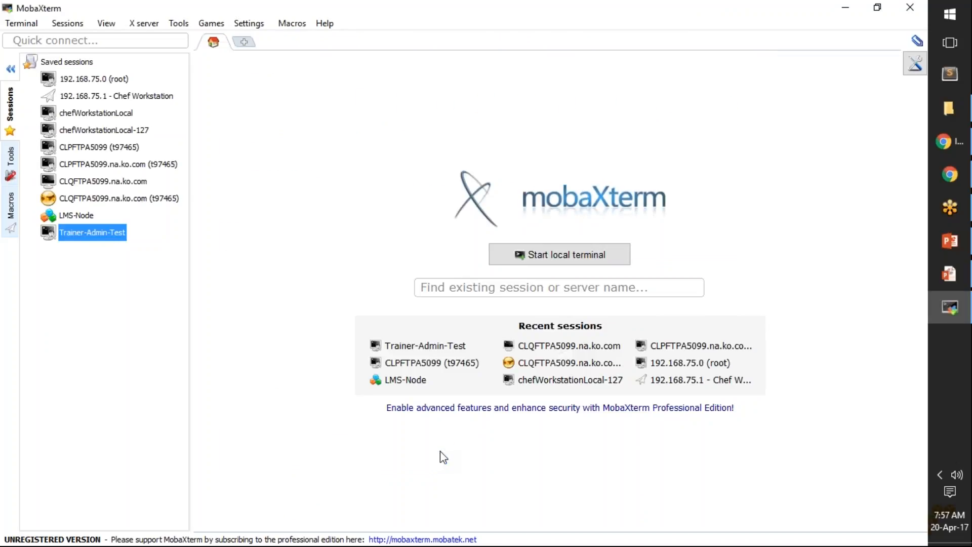
# Step: Start the Trainer-Admin-Test session and rename its saved entry as srv-01-az-1a
pyautogui.doubleClick(86, 232)
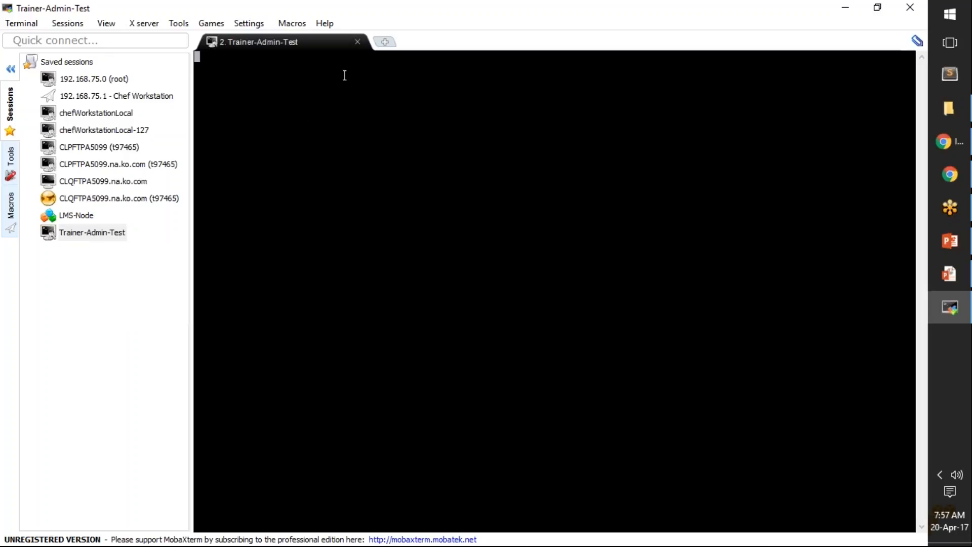
pyautogui.rightClick(117, 236)
pyautogui.click(167, 254)
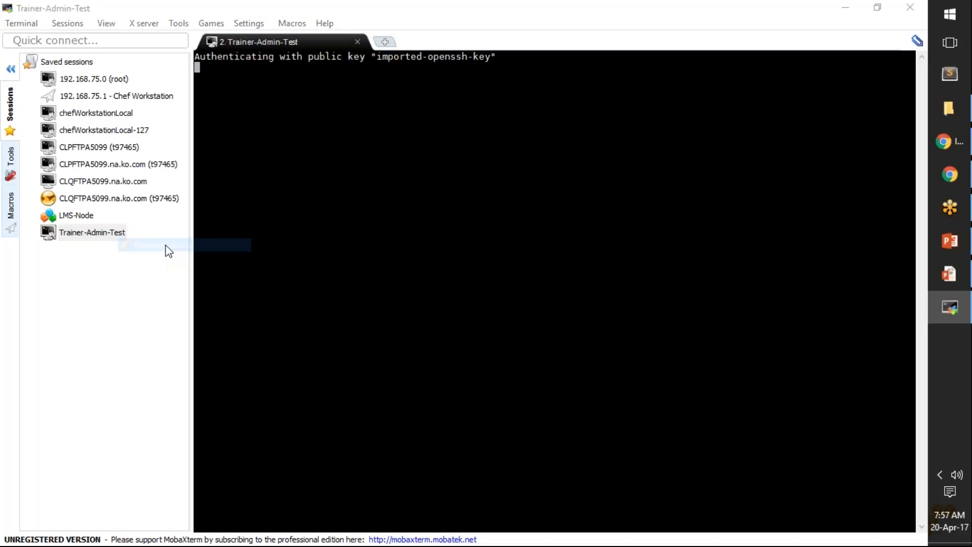
pyautogui.write('srv')
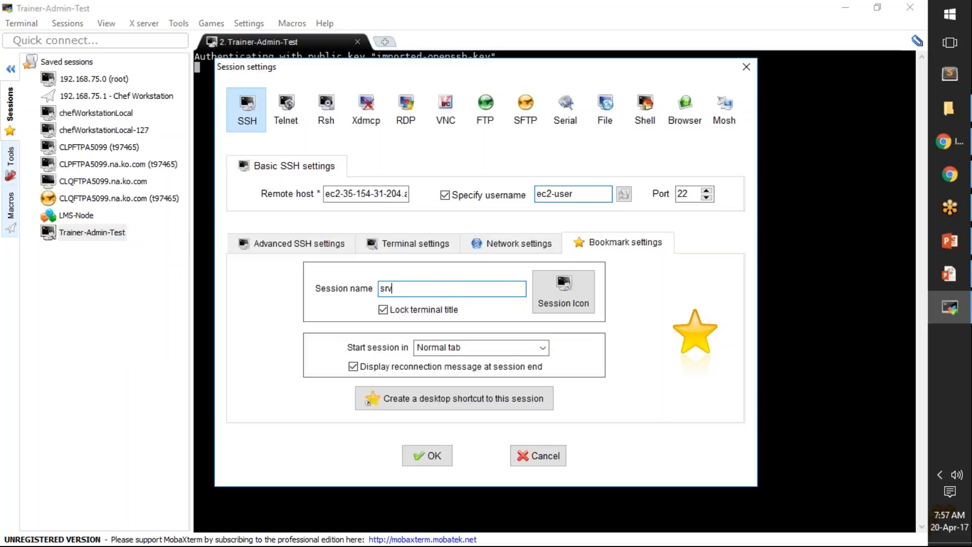
pyautogui.write('-01-az-1a')
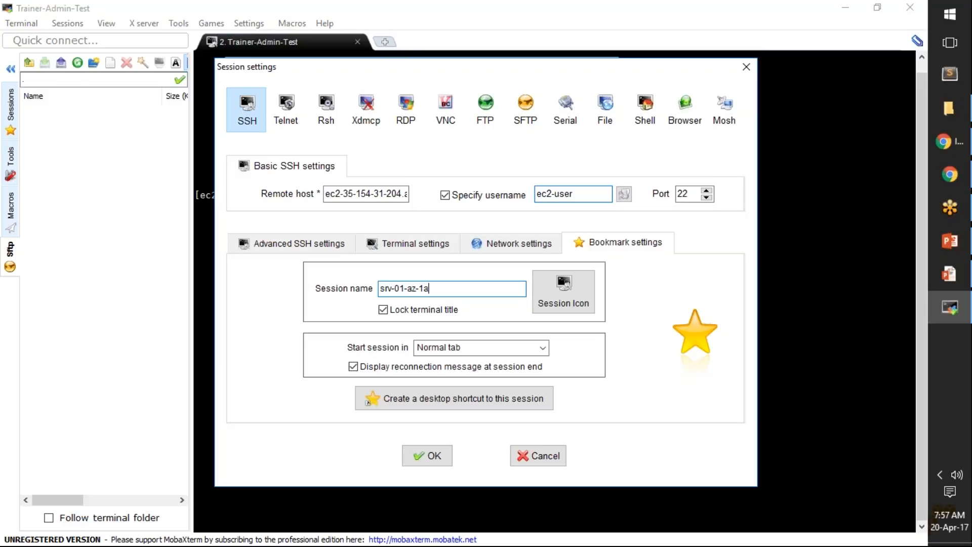
pyautogui.click(427, 456)
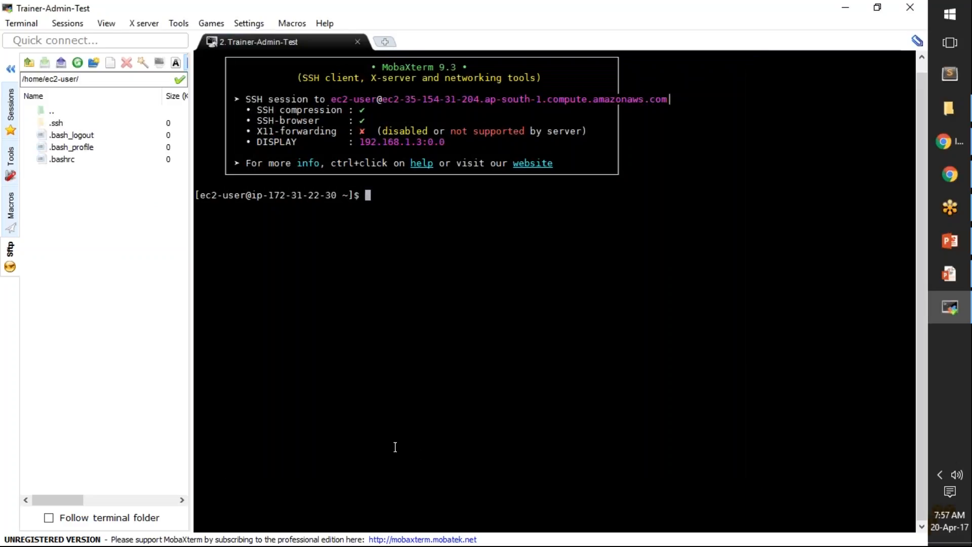
# Step: Connect through the saved session srv-01-az-1a and close the old Trainer-Admin-Test terminal
pyautogui.click(8, 103)
pyautogui.doubleClick(77, 233)
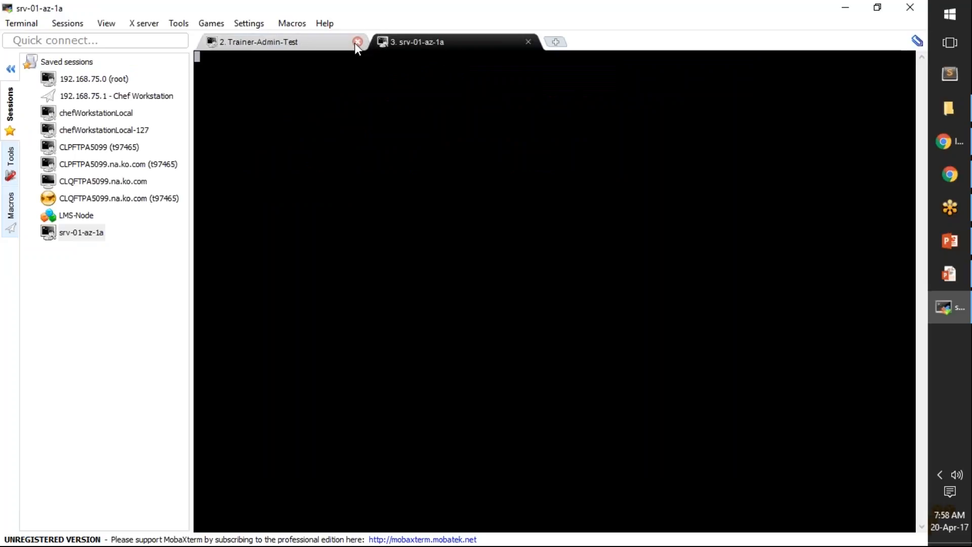
pyautogui.click(356, 42)
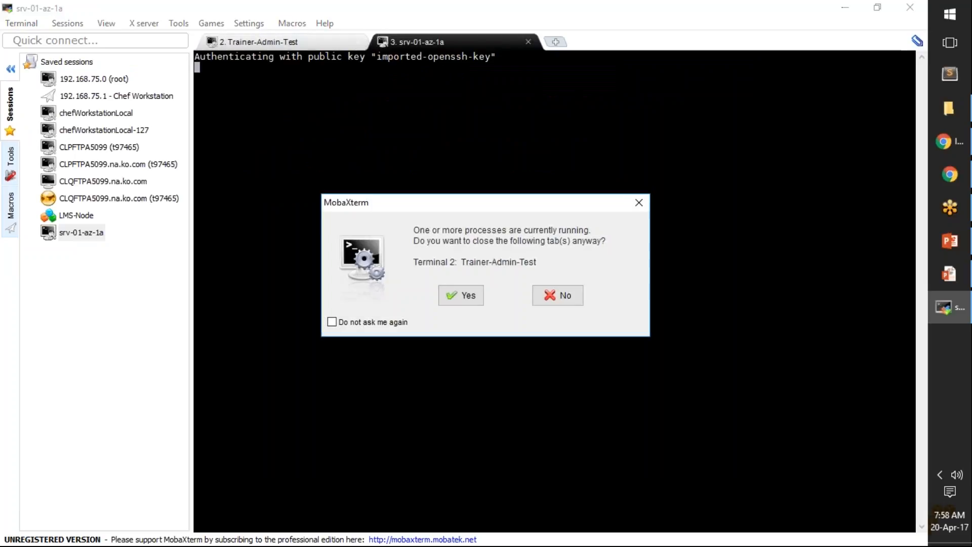
pyautogui.click(469, 296)
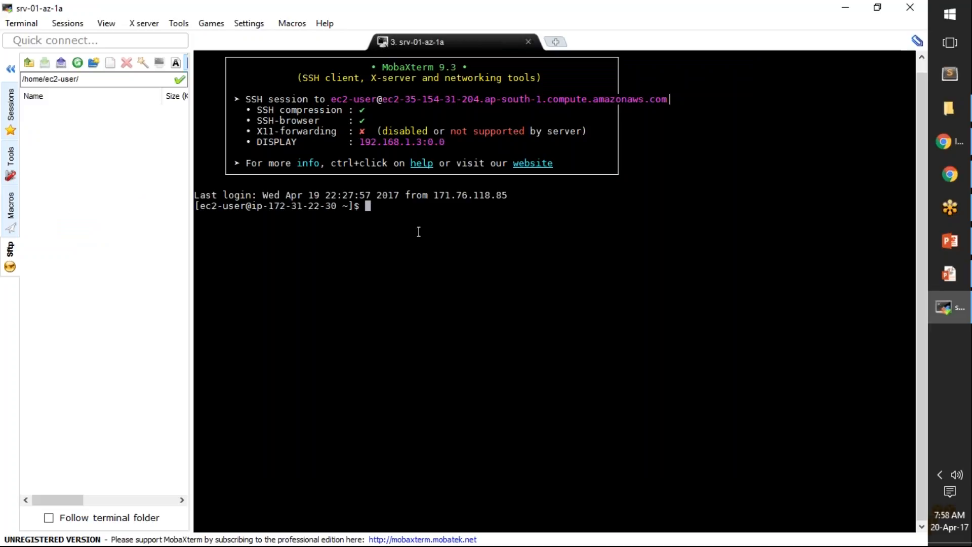
# Step: Switch to the root user on the server with sudo su -
pyautogui.write('sudo su ')
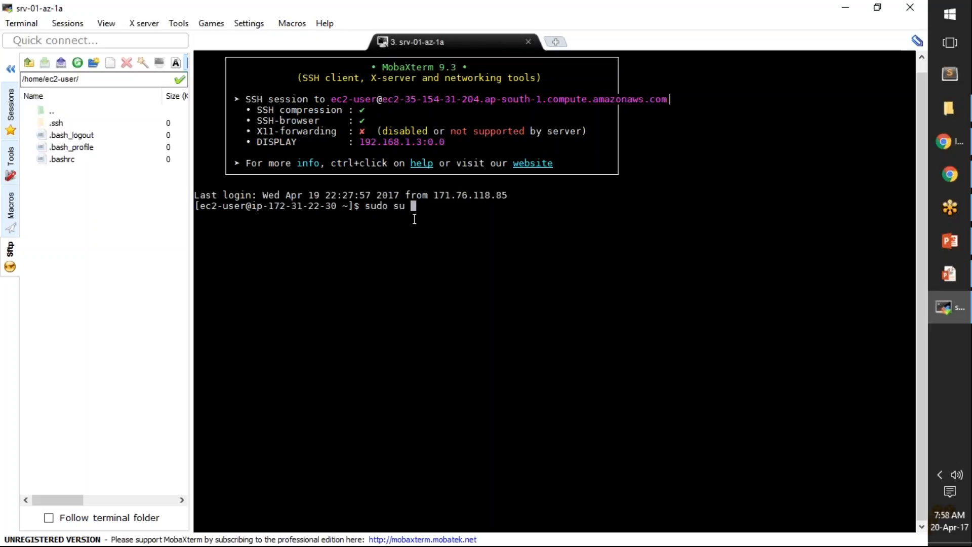
pyautogui.write('-')
pyautogui.press('Return')
# Step: List the server's mounted file systems with df -h and highlight the listed entries
pyautogui.write('lsblk')
pyautogui.press('BackSpace')
pyautogui.press('BackSpace')
pyautogui.press('BackSpace')
pyautogui.press('BackSpace')
pyautogui.press('BackSpace')
pyautogui.write('df -h')
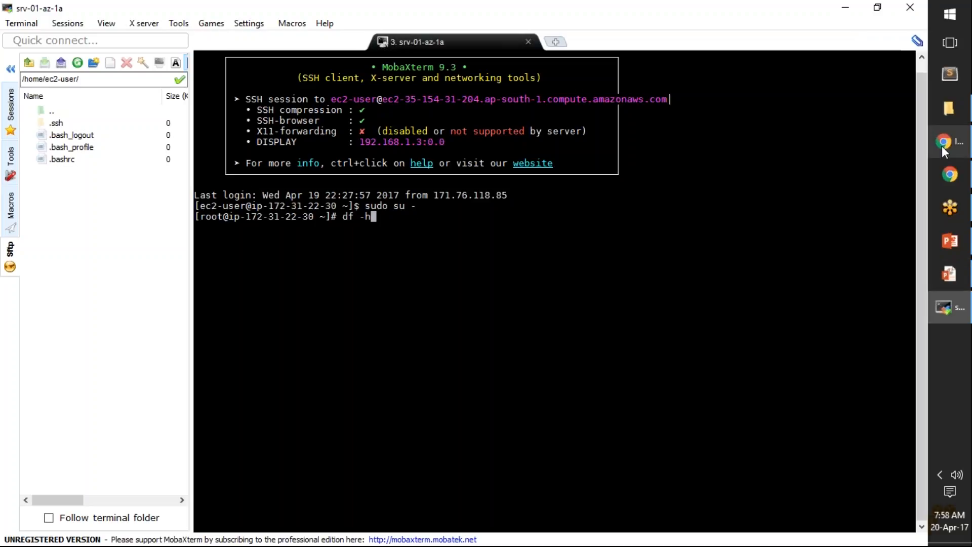
pyautogui.moveTo(947, 147)
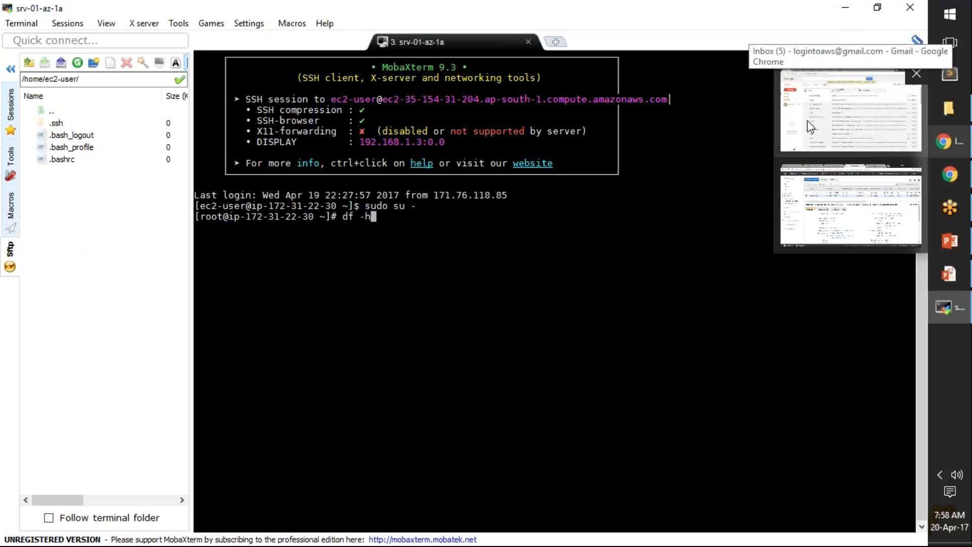
pyautogui.click(836, 206)
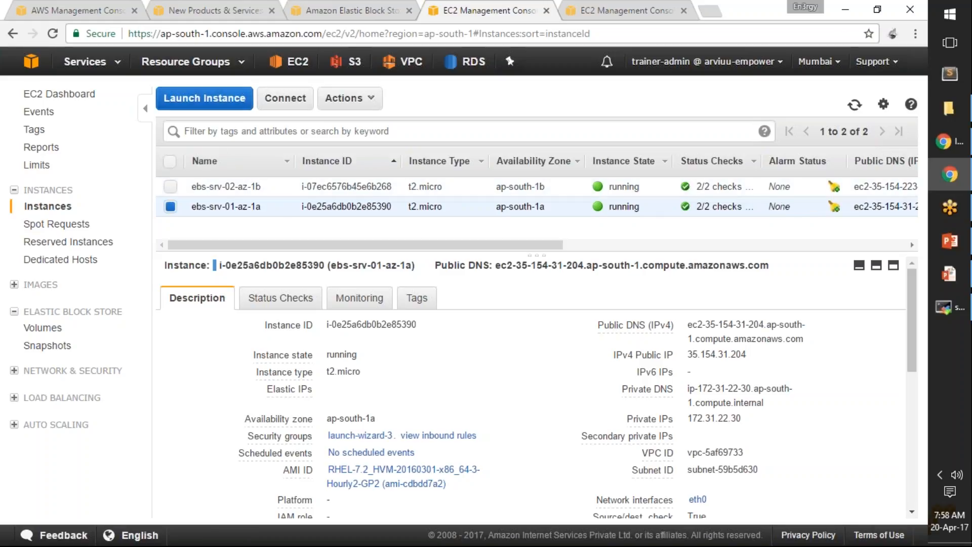
pyautogui.click(945, 307)
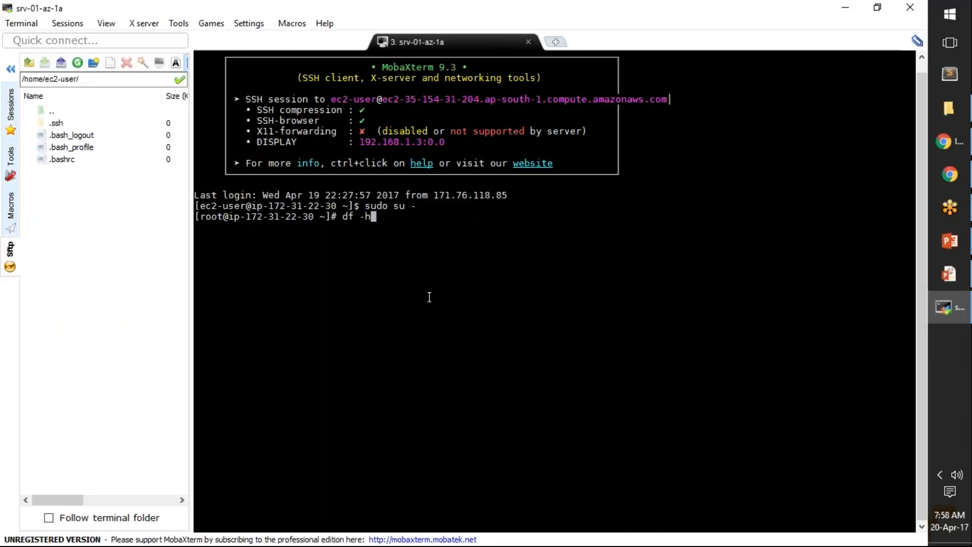
pyautogui.press('Return')
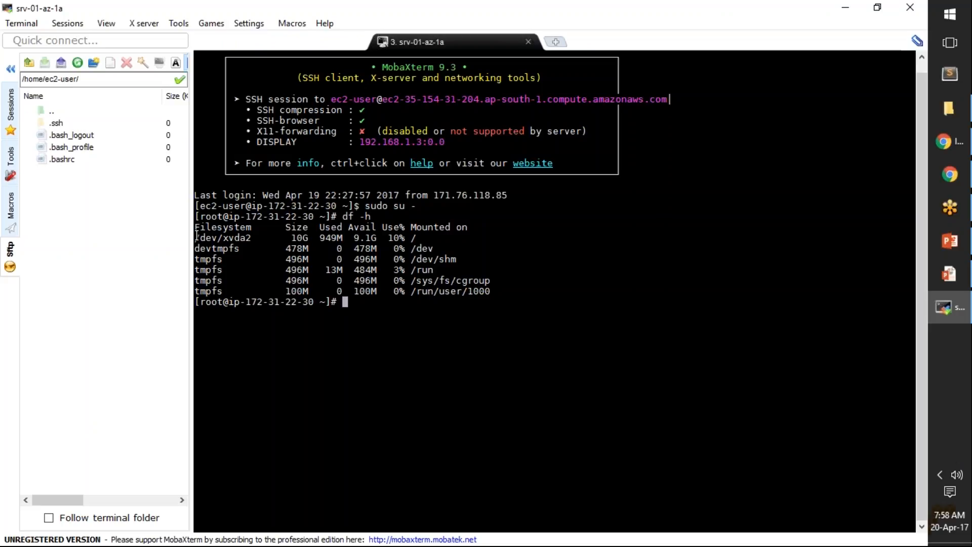
pyautogui.moveTo(197, 237); pyautogui.dragTo(496, 293)
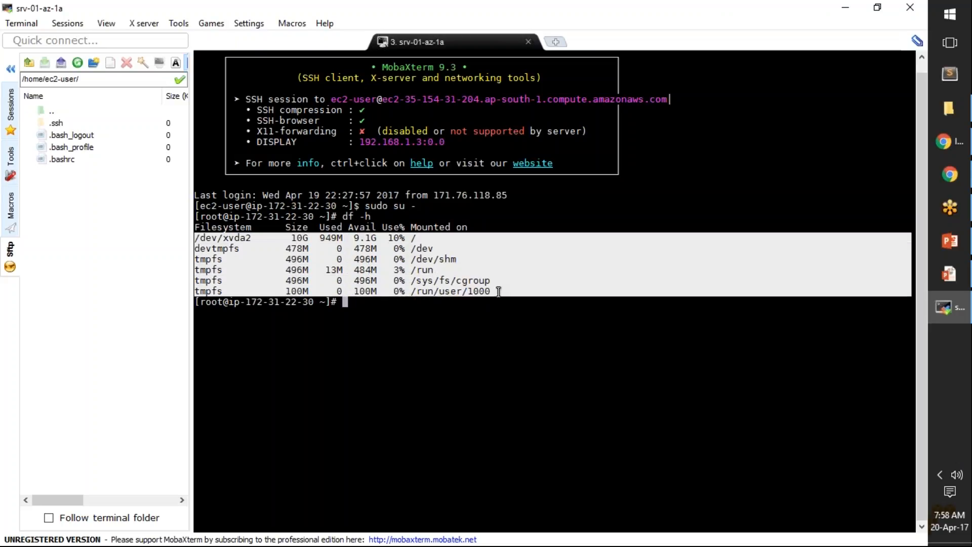
# Step: Highlight the size and device name of the root file system /dev/xvda2 in the df listing
pyautogui.click(305, 237)
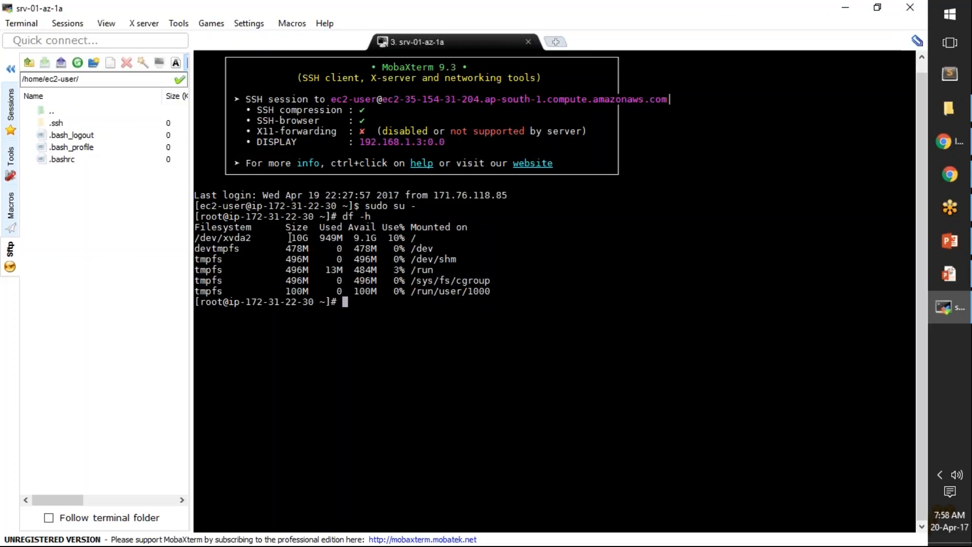
pyautogui.moveTo(294, 237); pyautogui.dragTo(308, 237)
pyautogui.moveTo(197, 238); pyautogui.dragTo(252, 238)
# Step: List the server's block devices with lsblk and highlight the xvdf disk row
pyautogui.click(397, 334)
pyautogui.write('lsblk')
pyautogui.press('Return')
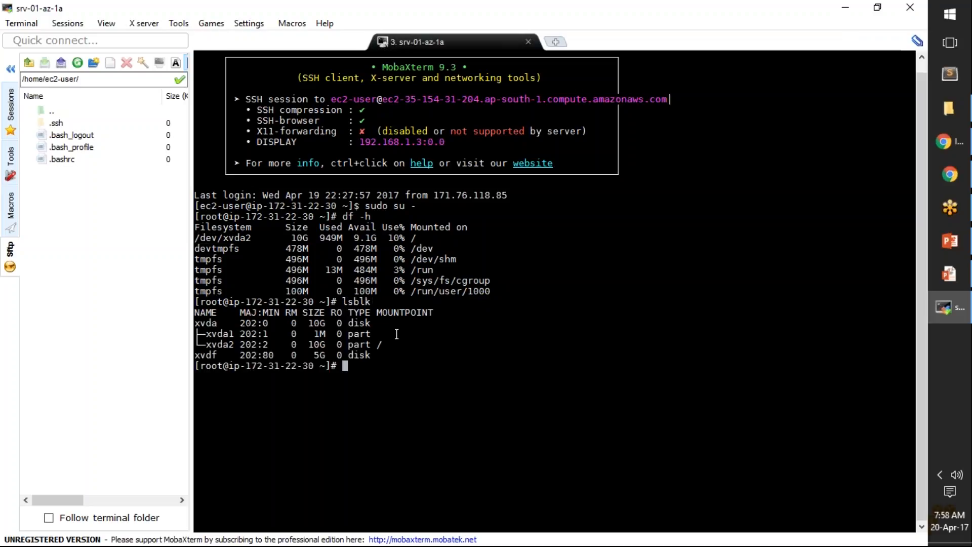
pyautogui.moveTo(374, 358); pyautogui.dragTo(208, 354)
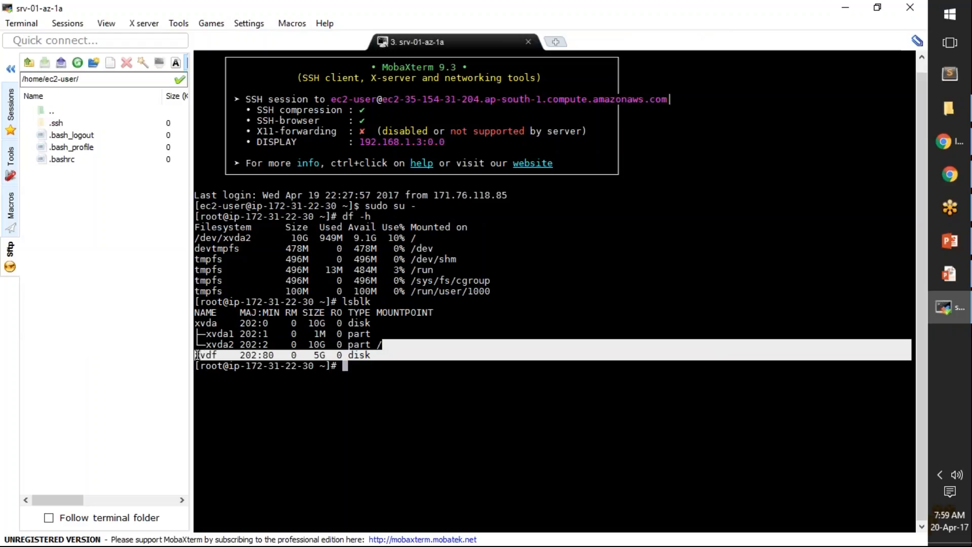
pyautogui.click(377, 357)
pyautogui.moveTo(376, 357); pyautogui.dragTo(203, 356)
pyautogui.click(351, 361)
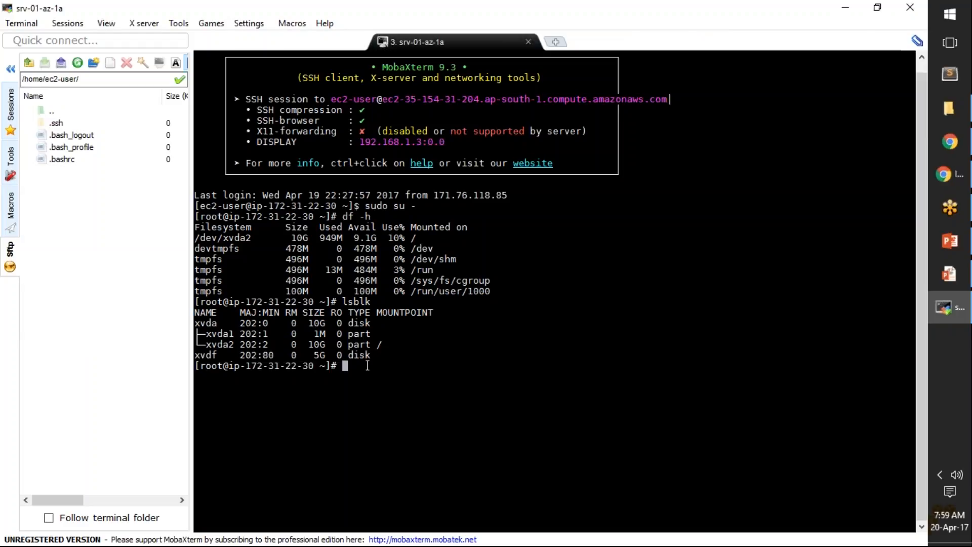
# Step: Format the disk /dev/xvdf with an ext4 file system using mkfs -t ext4
pyautogui.write('mkfs -t ext4 /dev/')
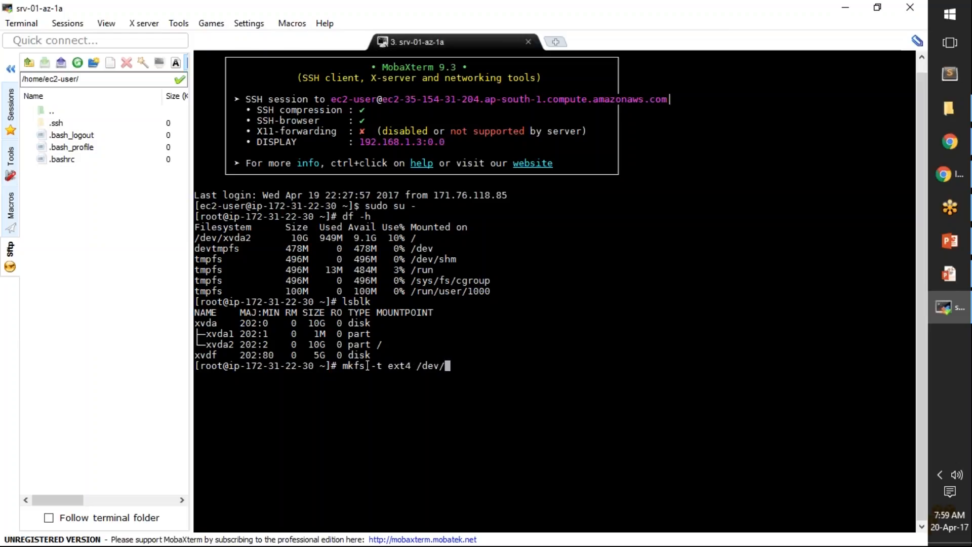
pyautogui.doubleClick(206, 355)
pyautogui.rightClick(206, 357)
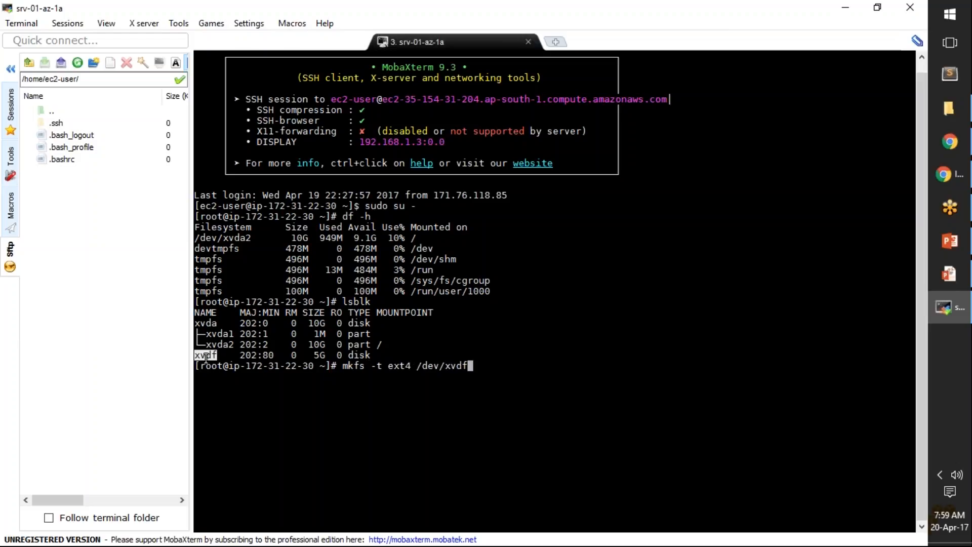
pyautogui.press('Return')
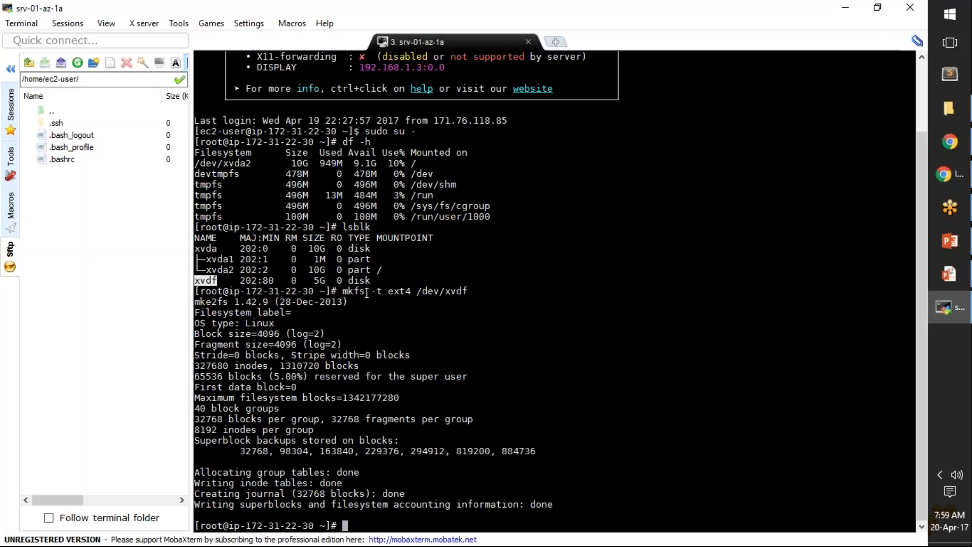
# Step: Create the mount point directory /test-ebs-mount with mkdir
pyautogui.write('m')
pyautogui.write('ou')
pyautogui.press('BackSpace')
pyautogui.press('BackSpace')
pyautogui.write('kdir /test-ebs-mount')
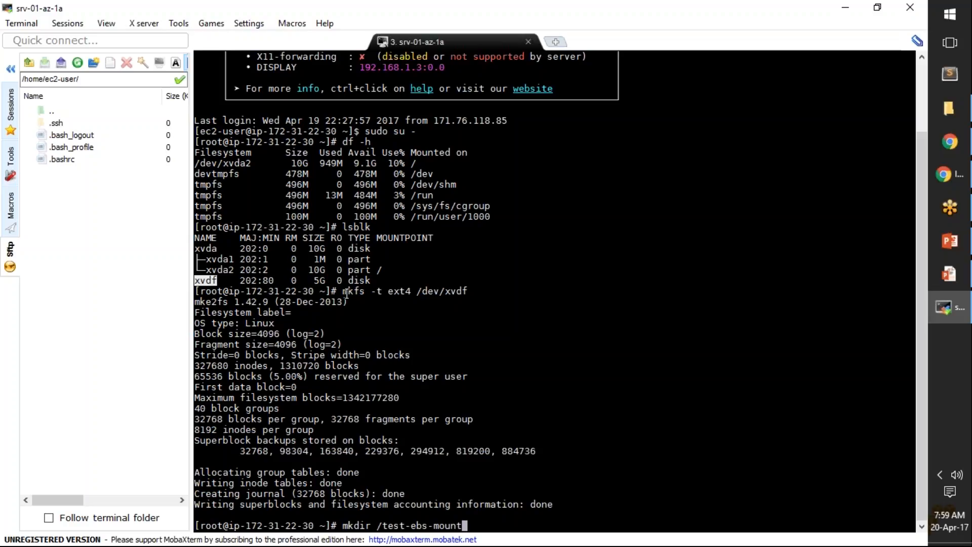
pyautogui.press('Return')
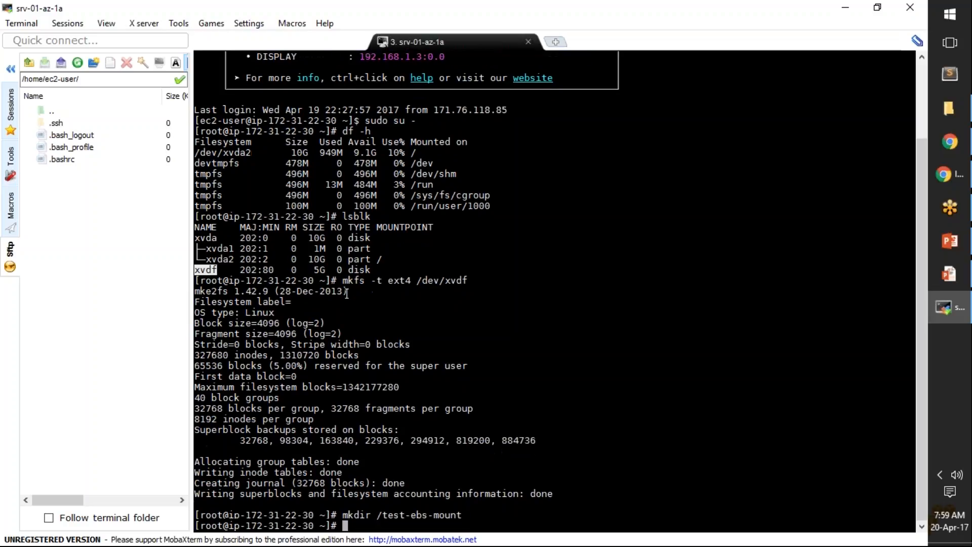
# Step: Mount /dev/xvdf on the directory /test-ebs-mount
pyautogui.write('mount')
pyautogui.doubleClick(440, 282)
pyautogui.rightClick(440, 282)
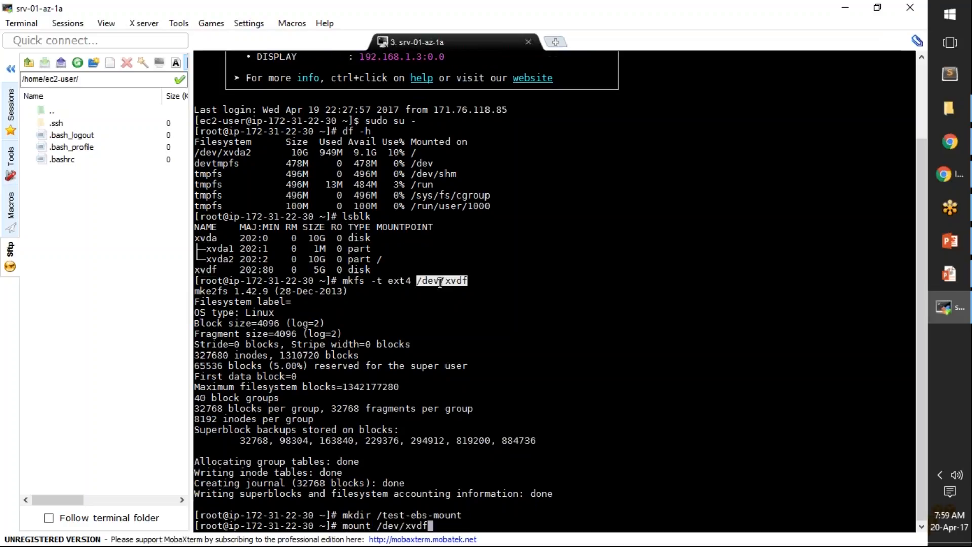
pyautogui.doubleClick(446, 515)
pyautogui.rightClick(445, 517)
pyautogui.press('Return')
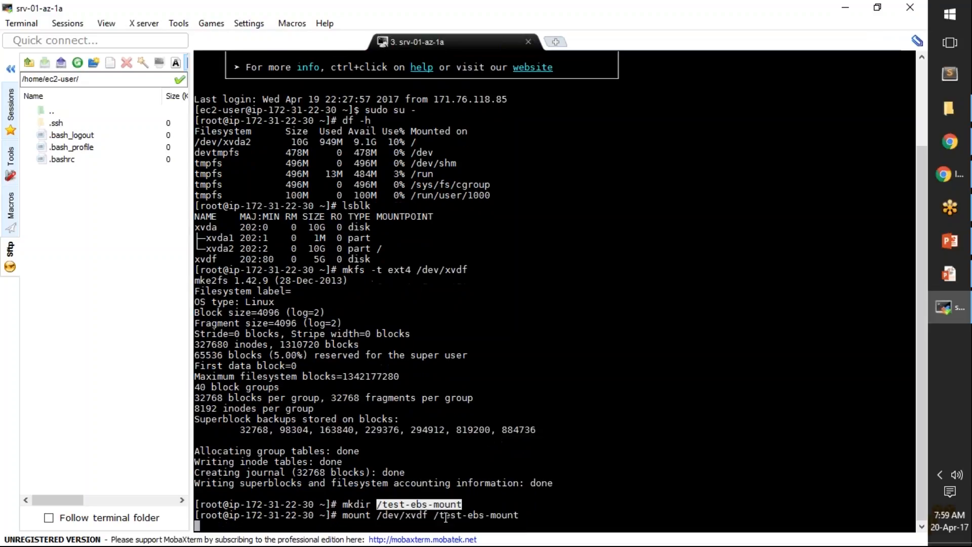
# Step: List the mounted file systems with df -h and highlight the /dev/xvdf entry
pyautogui.write('df -h')
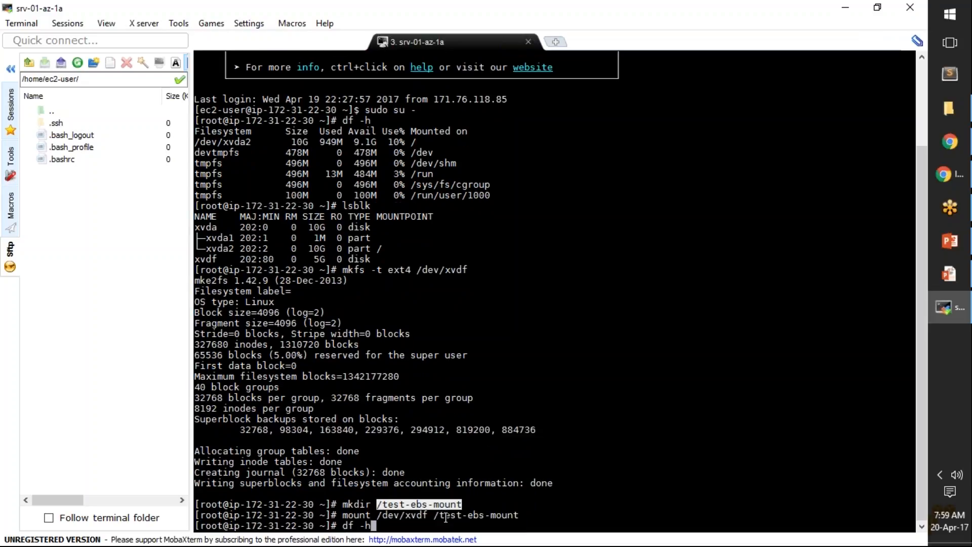
pyautogui.press('Return')
pyautogui.moveTo(497, 514); pyautogui.dragTo(199, 515)
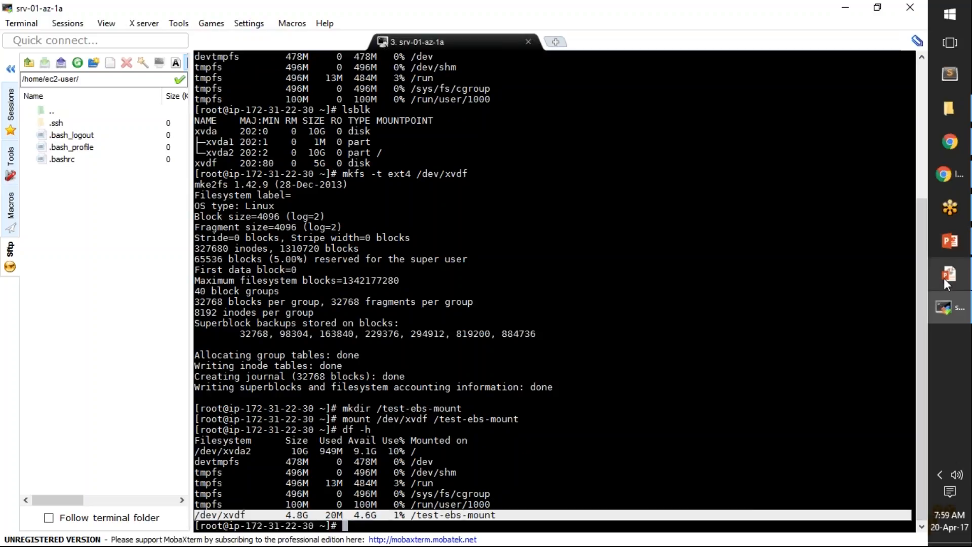
# Step: Compare the earlier df -h listing with the new /dev/xvdf entry, highlighting both
pyautogui.moveTo(919, 266); pyautogui.dragTo(920, 238)
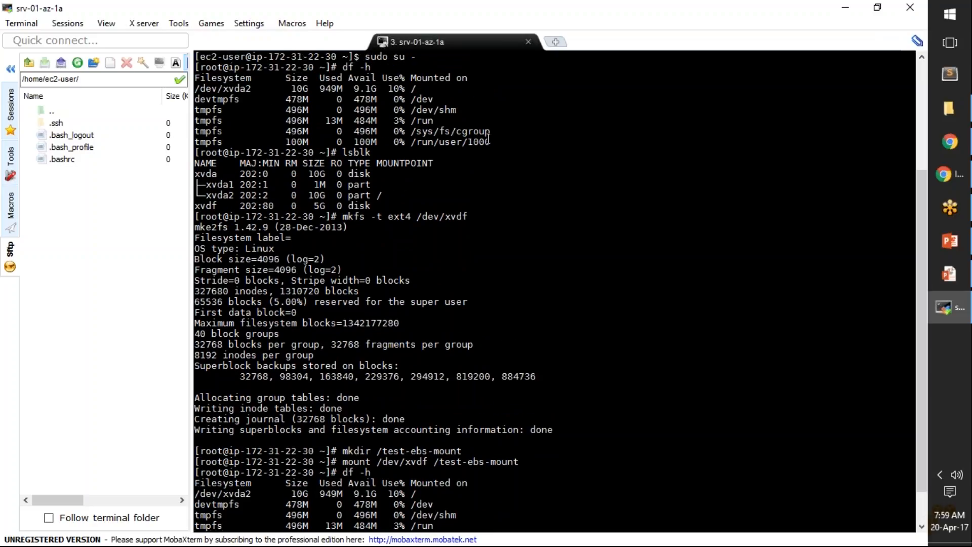
pyautogui.moveTo(489, 143); pyautogui.dragTo(283, 110)
pyautogui.moveTo(175, 94); pyautogui.dragTo(197, 90)
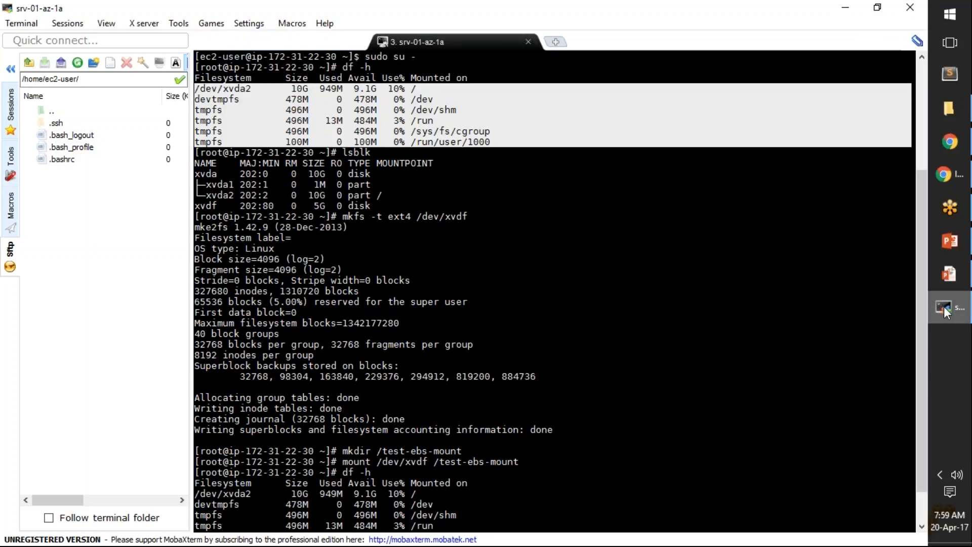
pyautogui.moveTo(920, 315); pyautogui.dragTo(923, 347)
pyautogui.moveTo(501, 520); pyautogui.dragTo(199, 516)
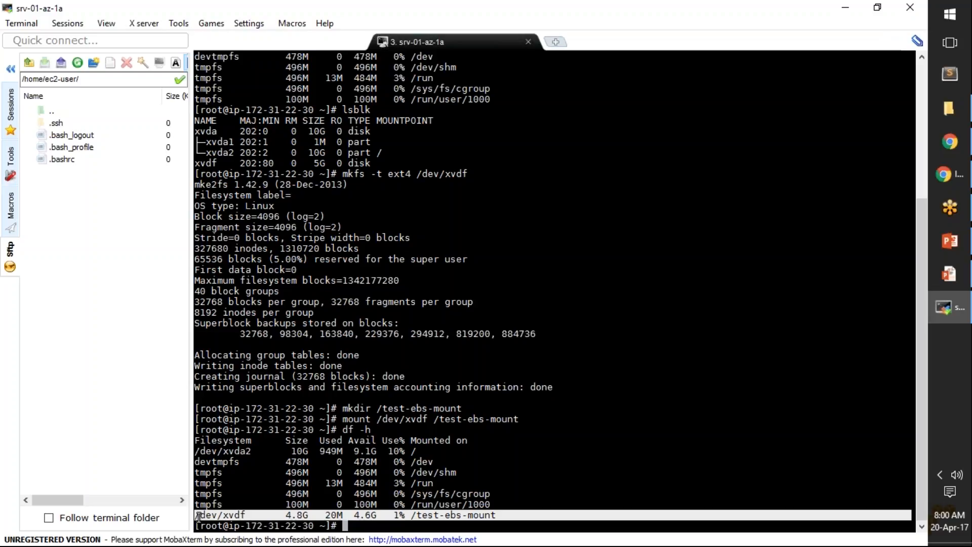
# Step: Create an empty file named simple-test-file in root's home directory with touch
pyautogui.write('touch simple-testf')
pyautogui.press('BackSpace')
pyautogui.write('-file')
pyautogui.press('Return')
# Step: Write the line "sample test data" into simple-test-file using cat with output redirection
pyautogui.write('cat >')
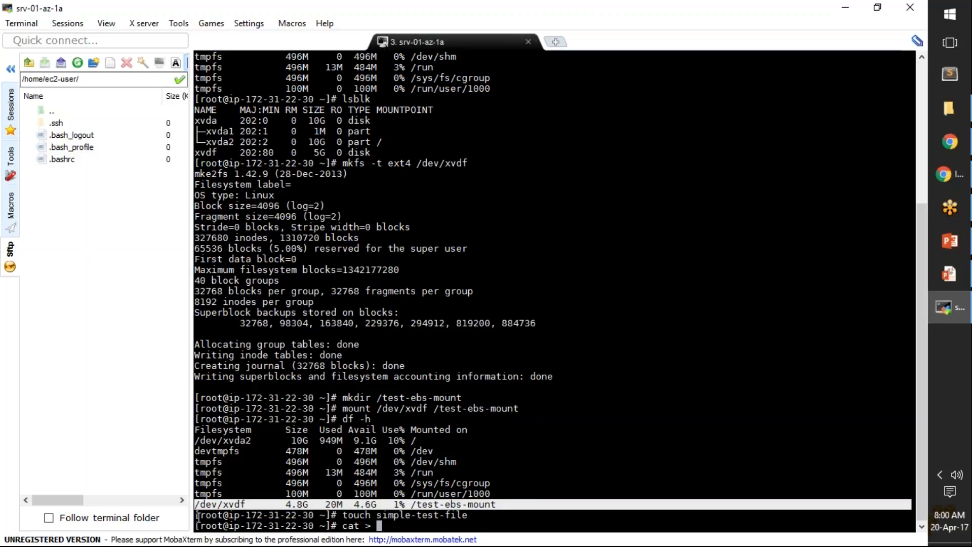
pyautogui.doubleClick(395, 515)
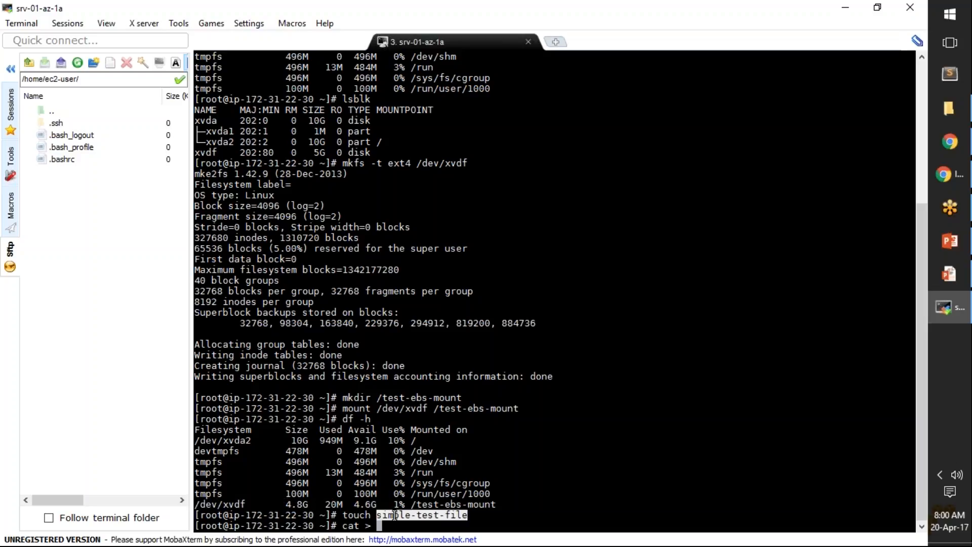
pyautogui.rightClick(395, 516)
pyautogui.press('Return')
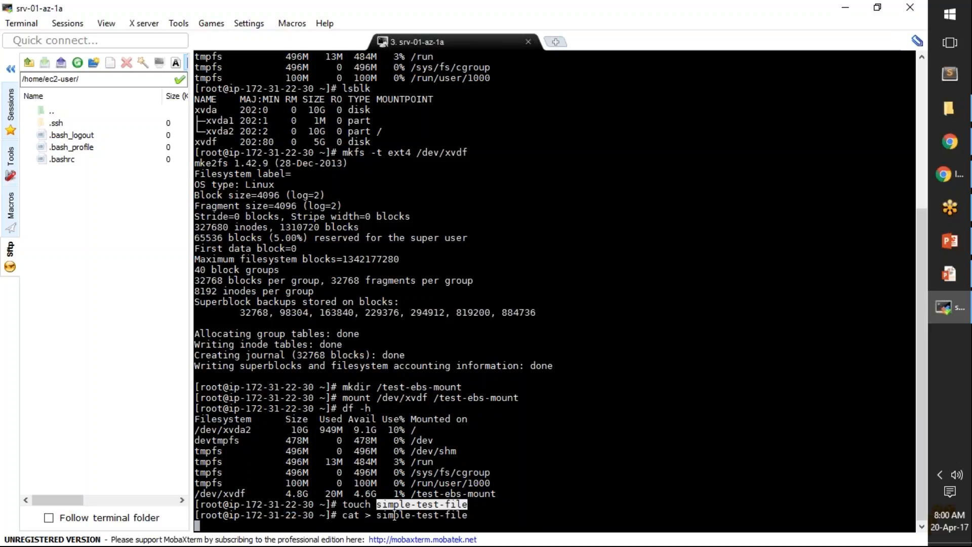
pyautogui.write('sampel')
pyautogui.press('BackSpace')
pyautogui.press('BackSpace')
pyautogui.write('ple test data')
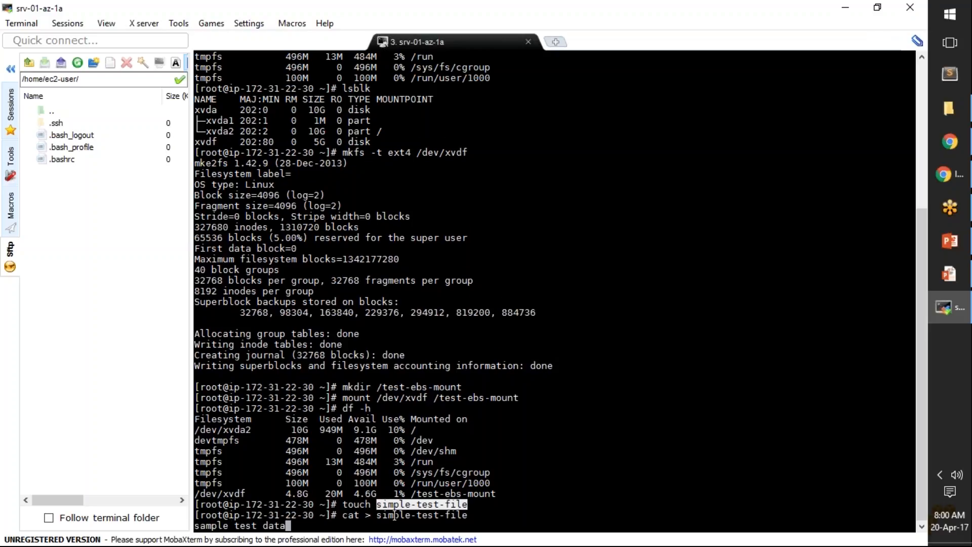
pyautogui.press('Return')
pyautogui.hotkey('ctrl', 'd')
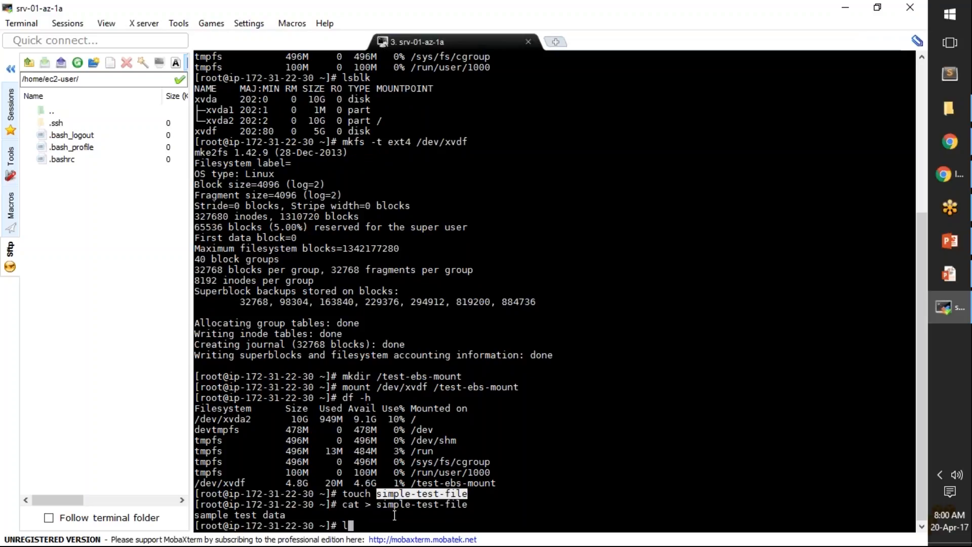
# Step: Change to the /test-ebs-mount directory and list its contents with ls -l
pyautogui.write('cd')
pyautogui.doubleClick(490, 386)
pyautogui.rightClick(491, 387)
pyautogui.press('Return')
pyautogui.write('ls -l')
pyautogui.press('Return')
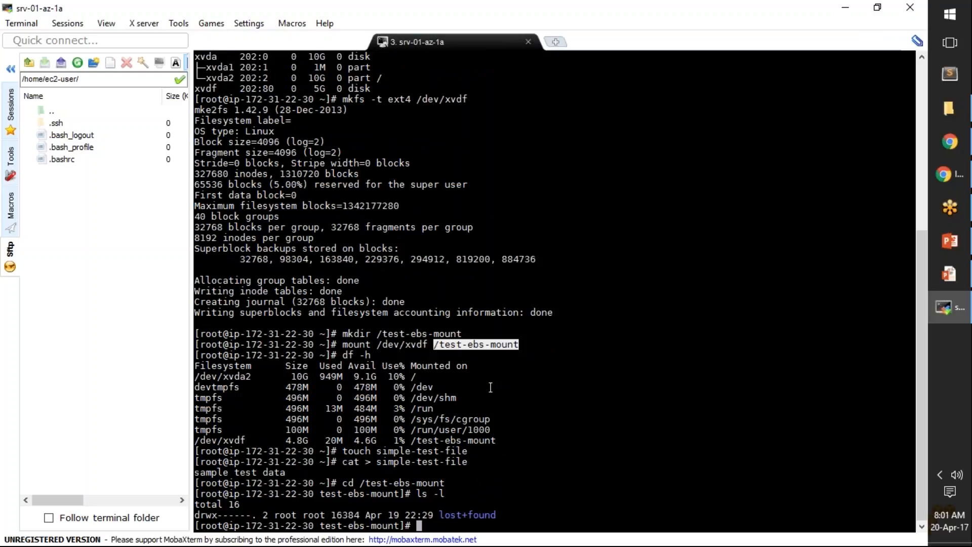
# Step: Return to the previous directory with cd - and list its contents with ls -l
pyautogui.write('cd -')
pyautogui.press('Return')
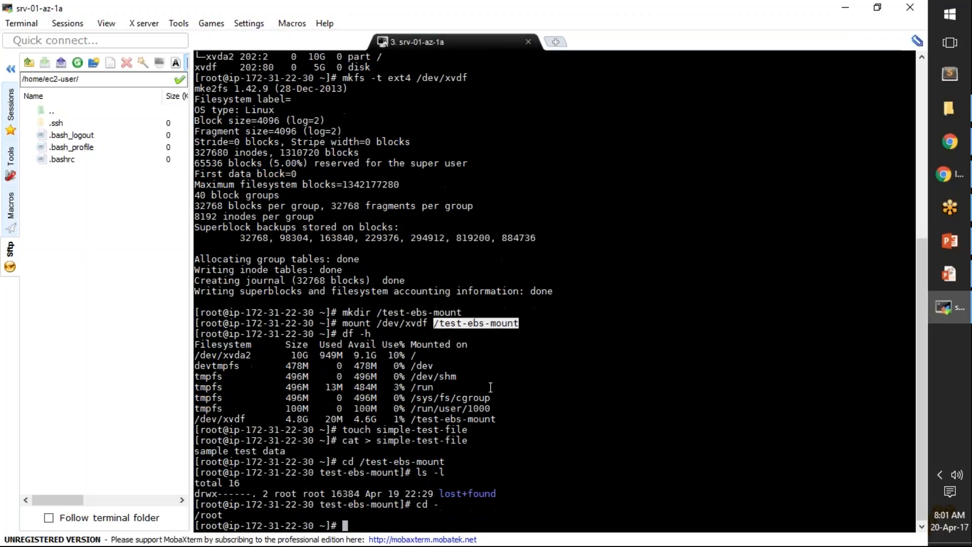
pyautogui.write('ls -l')
pyautogui.press('Return')
# Step: Move simple-test-file into /test-ebs-mount/ with mv
pyautogui.write('mv')
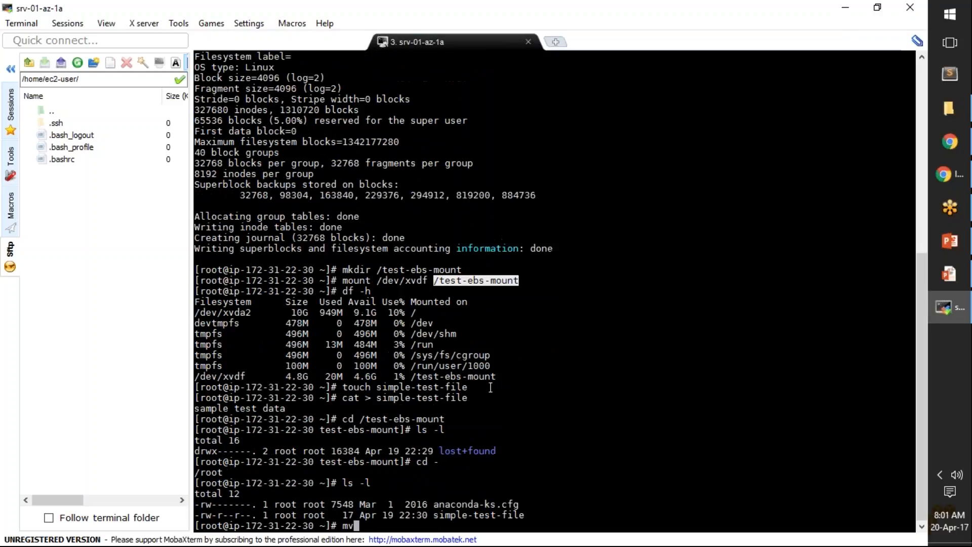
pyautogui.click(470, 515)
pyautogui.doubleClick(470, 514)
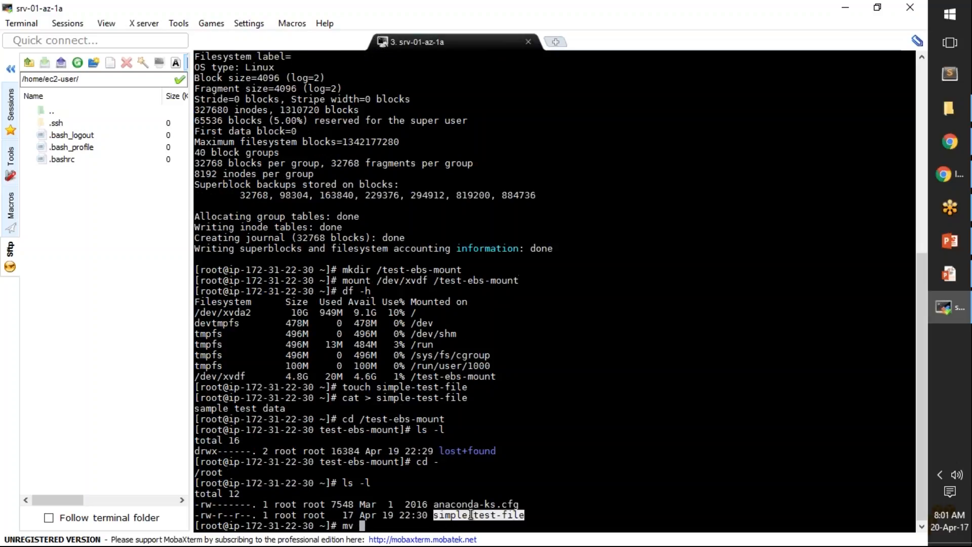
pyautogui.rightClick(471, 514)
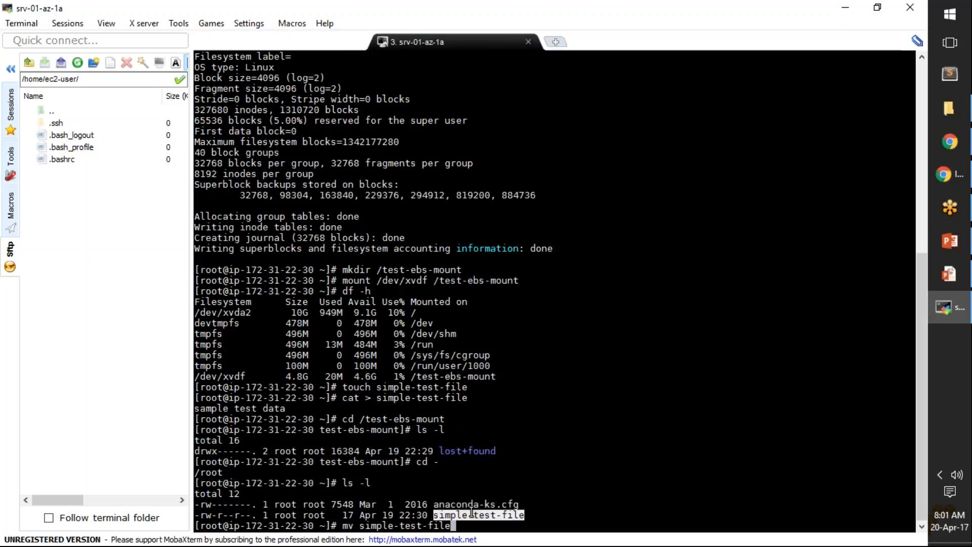
pyautogui.doubleClick(497, 280)
pyautogui.rightClick(496, 280)
pyautogui.write('/test-ebs-mount/')
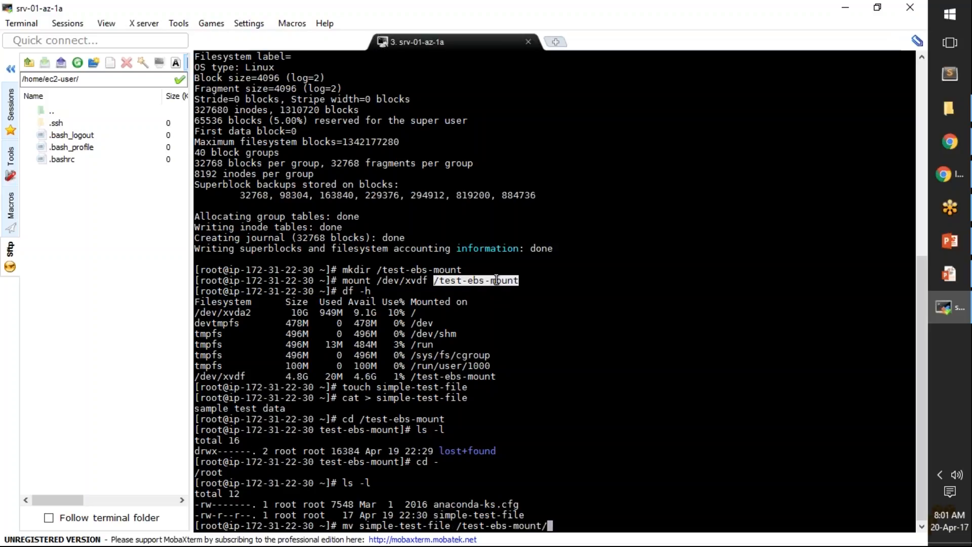
pyautogui.press('Return')
# Step: Go back to /test-ebs-mount with cd - and list its contents in long format
pyautogui.write('cd')
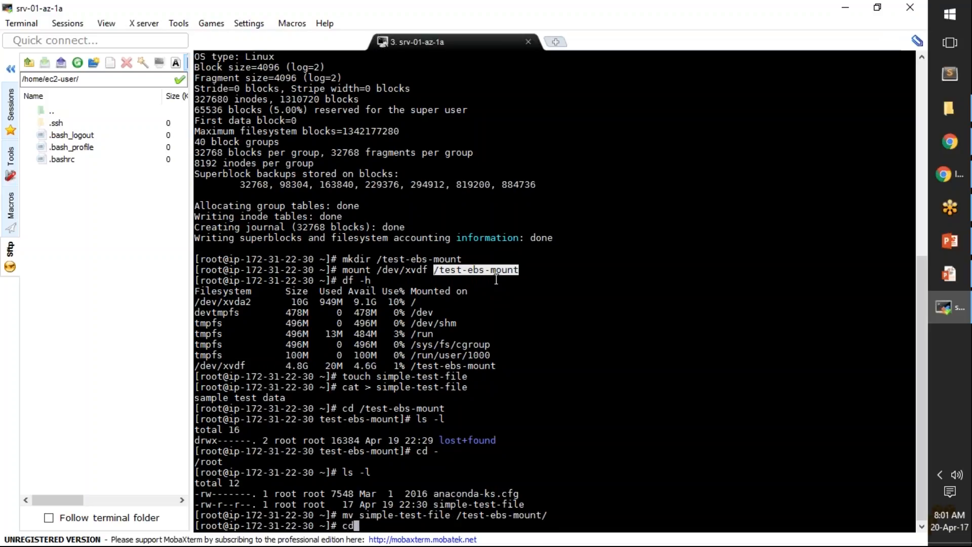
pyautogui.write(' -')
pyautogui.press('Return')
pyautogui.write('ls -l')
pyautogui.press('Return')
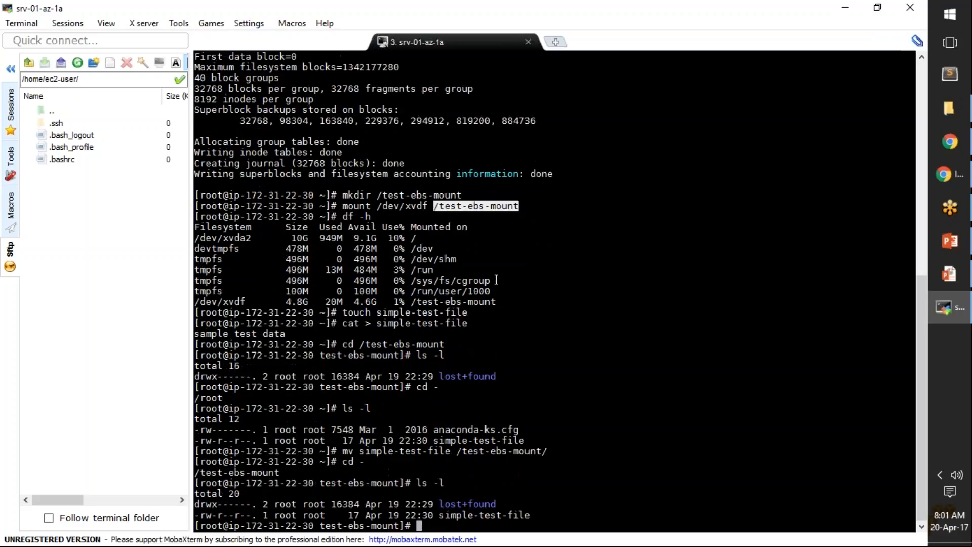
# Step: Highlight the test-ebs-mount prompt directory, the listed simple-test-file and the size of /dev/xvdf
pyautogui.moveTo(321, 483); pyautogui.dragTo(405, 482)
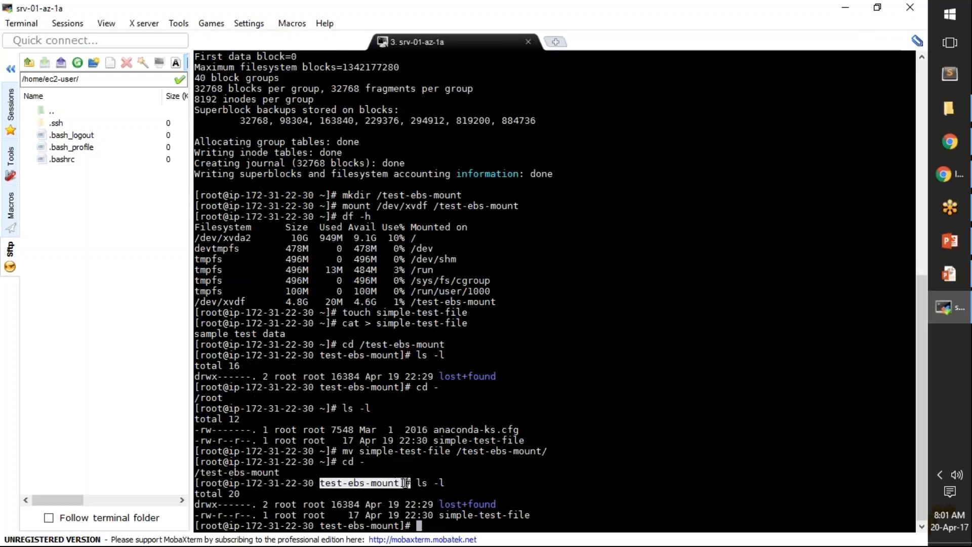
pyautogui.moveTo(439, 515); pyautogui.dragTo(530, 516)
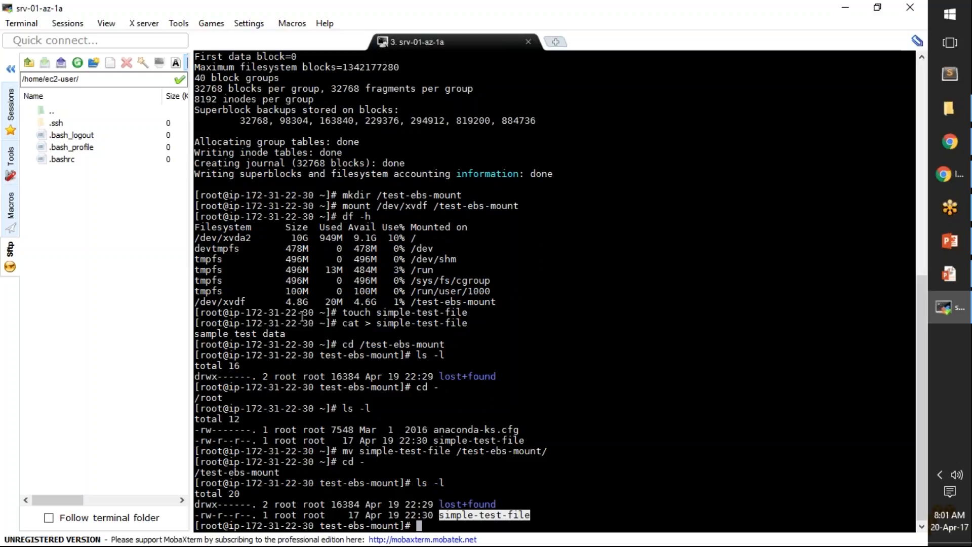
pyautogui.moveTo(287, 303); pyautogui.dragTo(304, 302)
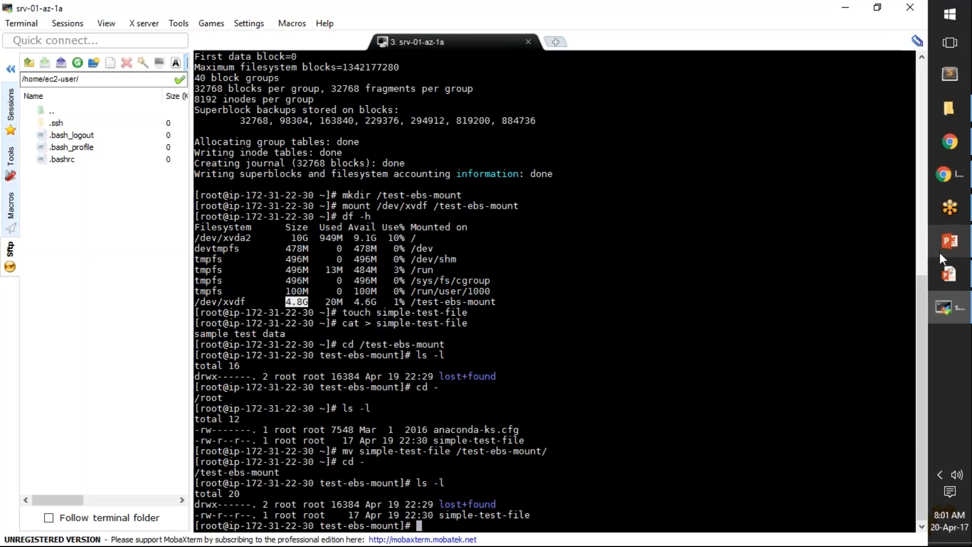
# Step: Switch to Chrome, show the Elastic Block Store volumes and filter the list by 5gb
pyautogui.moveTo(942, 181)
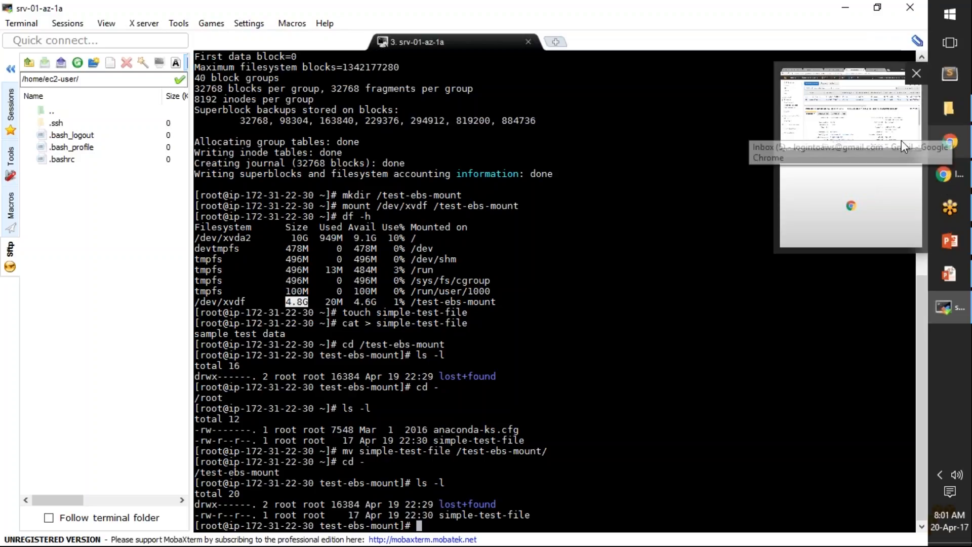
pyautogui.click(885, 113)
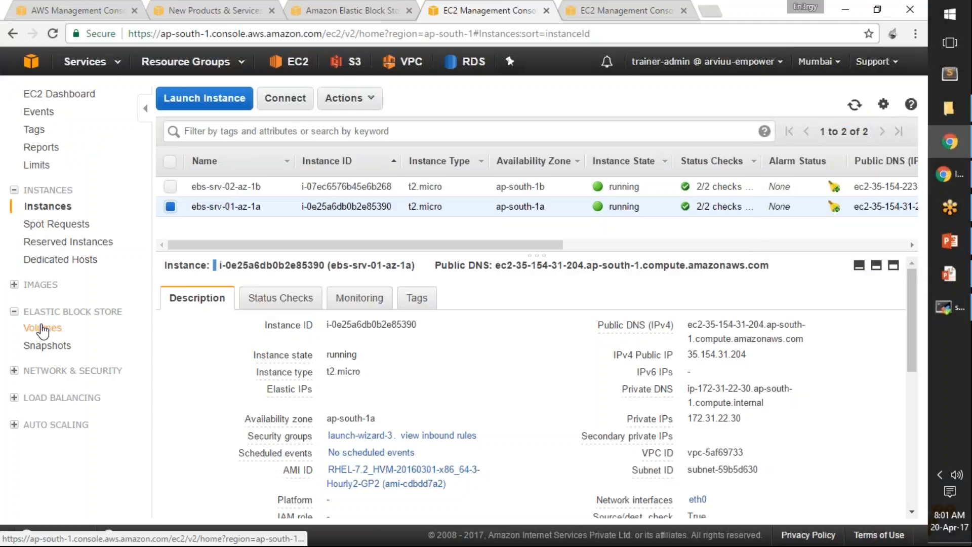
pyautogui.click(44, 329)
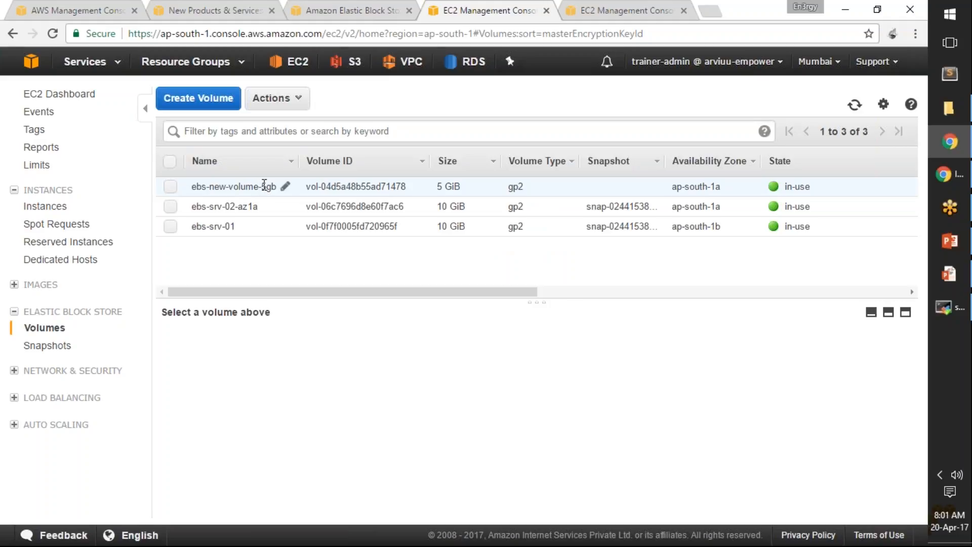
pyautogui.click(185, 131)
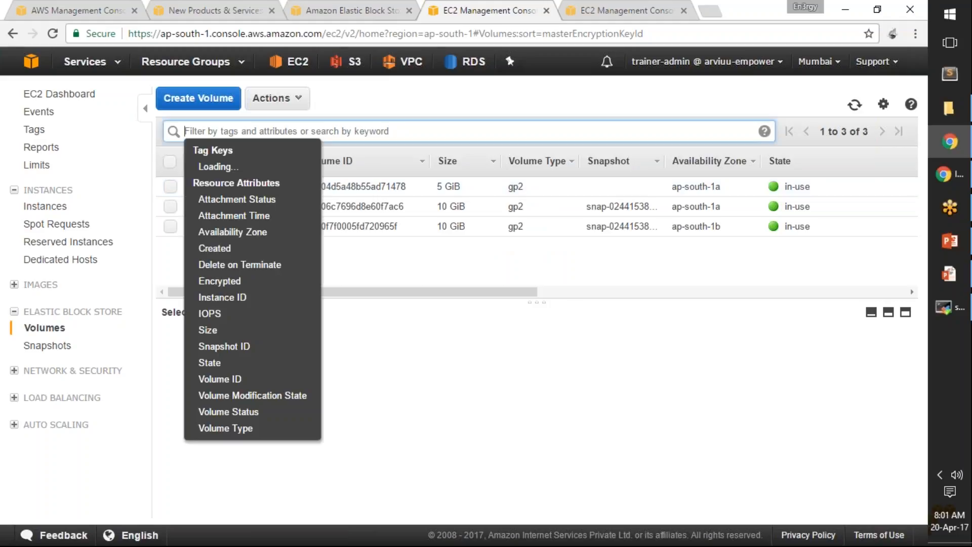
pyautogui.write('5gb')
pyautogui.press('Return')
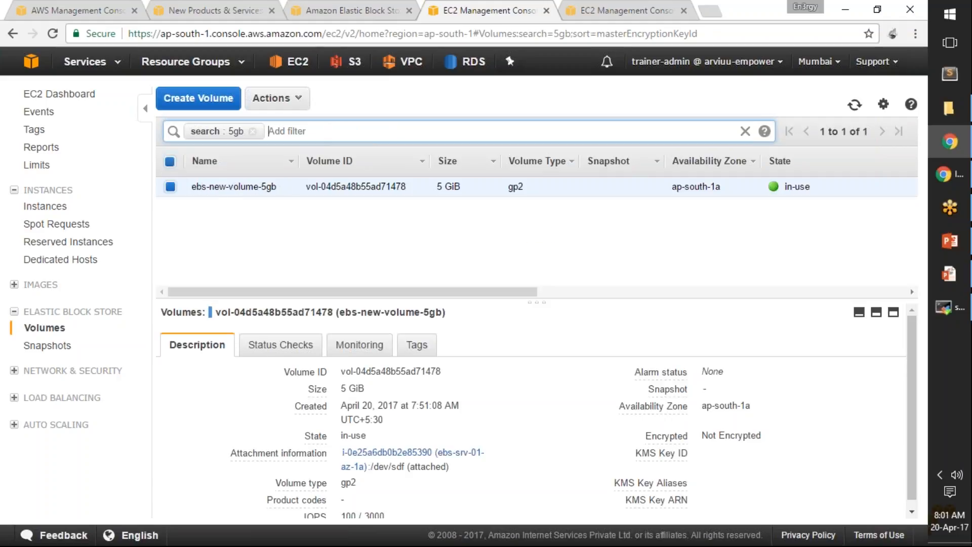
# Step: Open Modify Volume for ebs-new-volume-5gb and set its size to 10 GiB
pyautogui.click(302, 99)
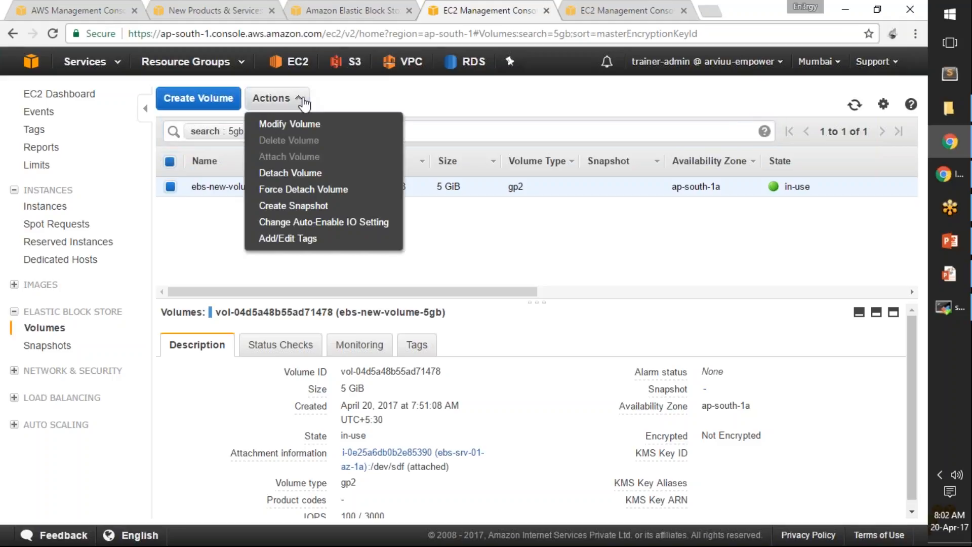
pyautogui.click(304, 131)
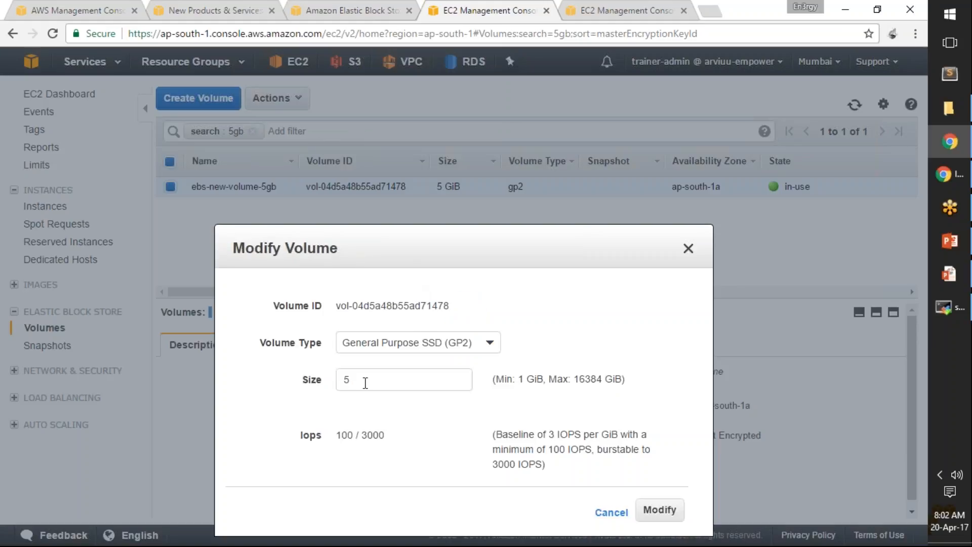
pyautogui.doubleClick(350, 380)
pyautogui.click(356, 380)
pyautogui.doubleClick(357, 380)
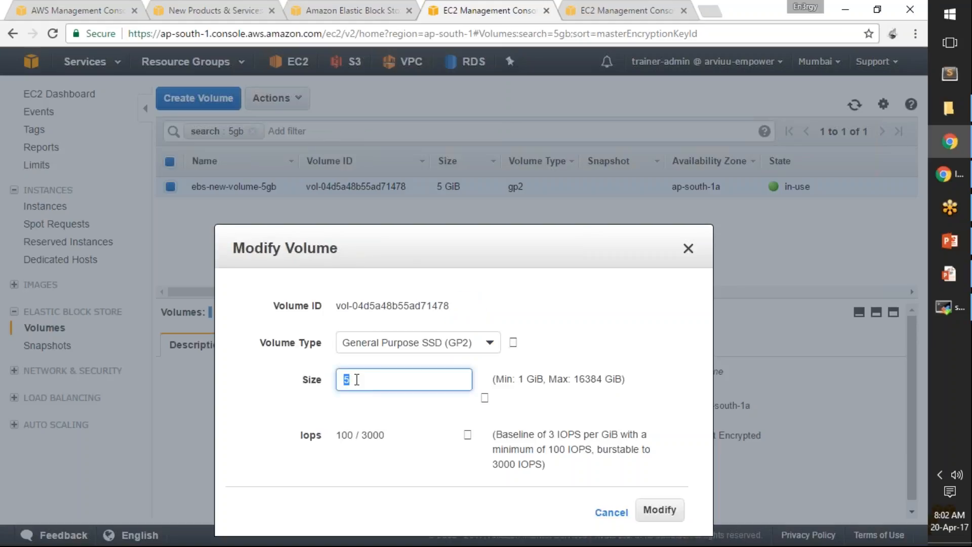
pyautogui.click(357, 380)
pyautogui.press('BackSpace')
pyautogui.write('1')
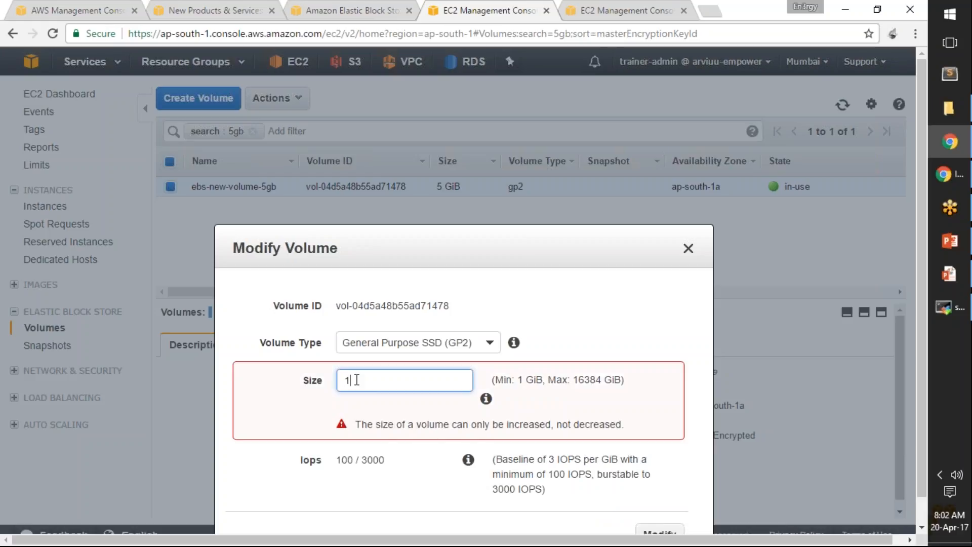
pyautogui.write('0')
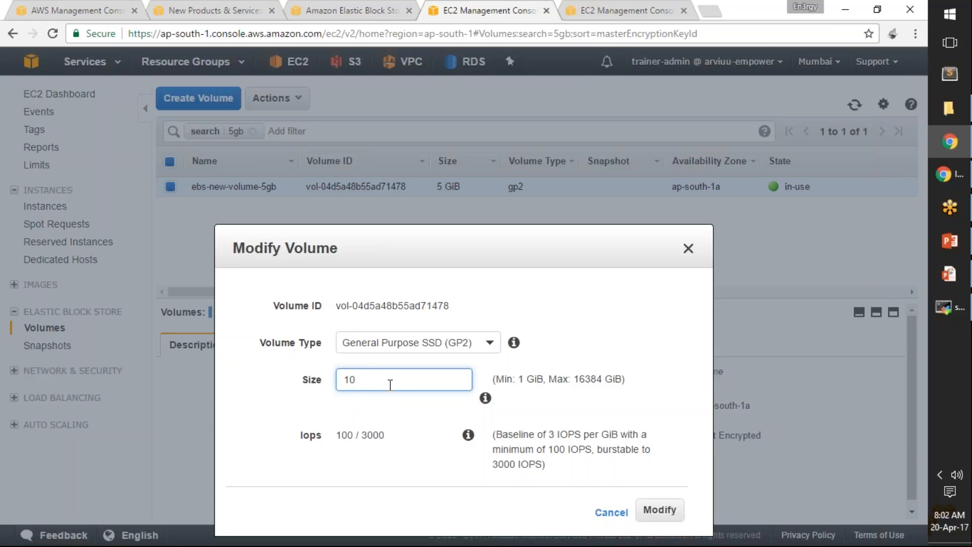
# Step: Highlight the maximum allowed volume size in the Modify Volume dialog and return to the Size value
pyautogui.moveTo(574, 379); pyautogui.dragTo(620, 381)
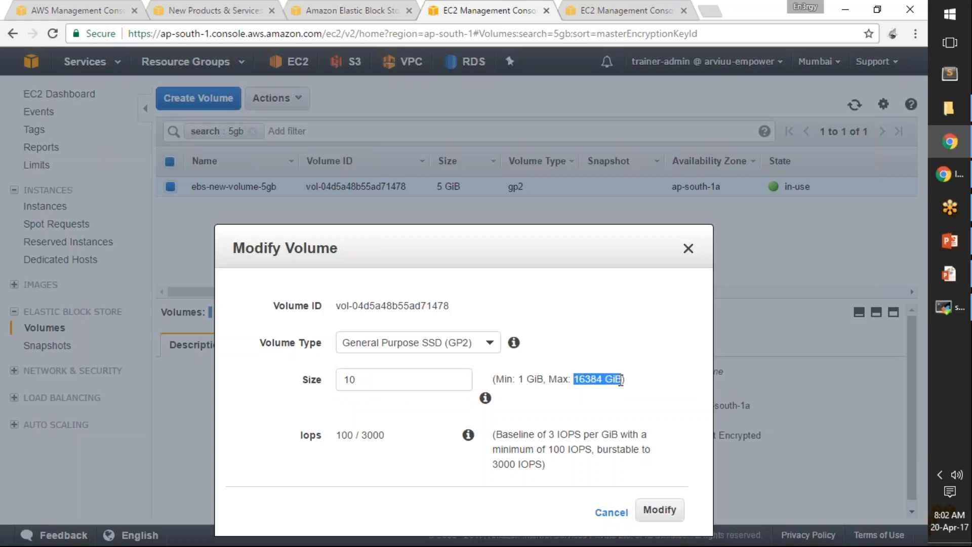
pyautogui.click(586, 379)
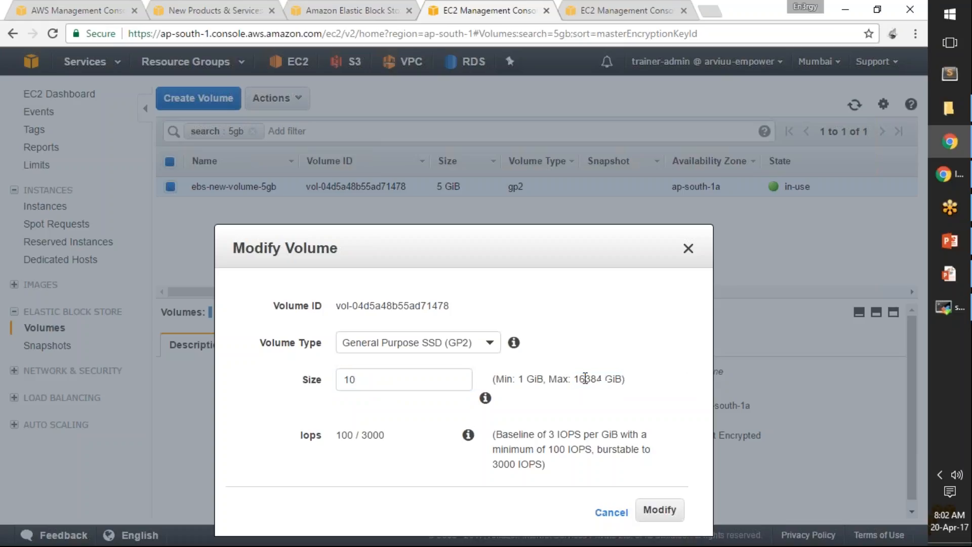
pyautogui.moveTo(585, 380); pyautogui.dragTo(577, 381)
pyautogui.click(585, 393)
pyautogui.moveTo(576, 377); pyautogui.dragTo(588, 379)
pyautogui.moveTo(485, 398)
pyautogui.doubleClick(422, 386)
pyautogui.click(423, 384)
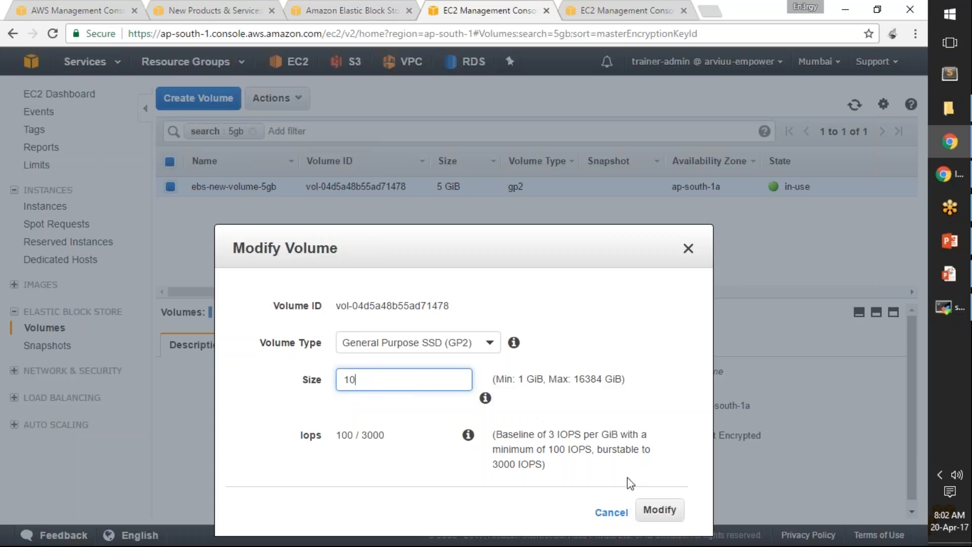
# Step: Submit the volume modification, highlight the note on extending the OS file system, confirm the change and close the dialog
pyautogui.click(660, 511)
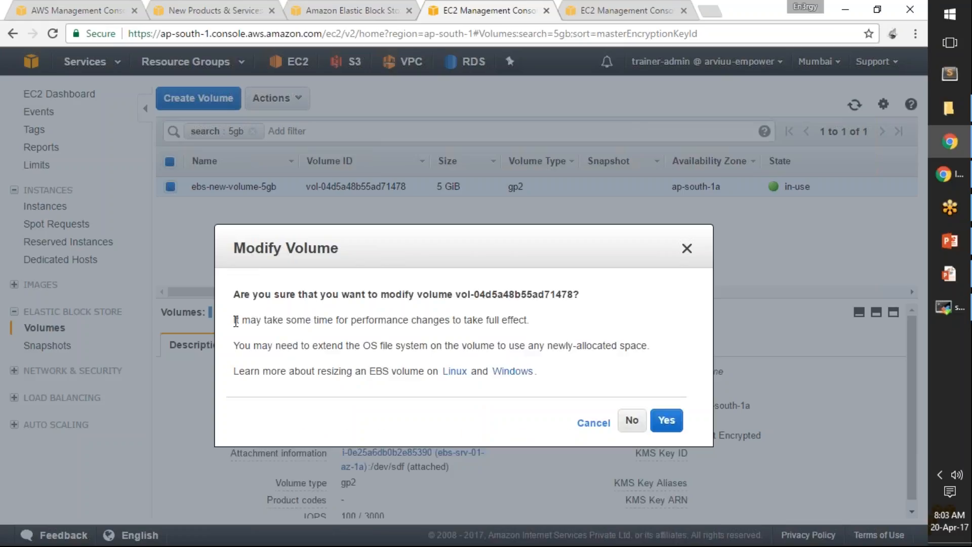
pyautogui.moveTo(234, 346); pyautogui.dragTo(582, 345)
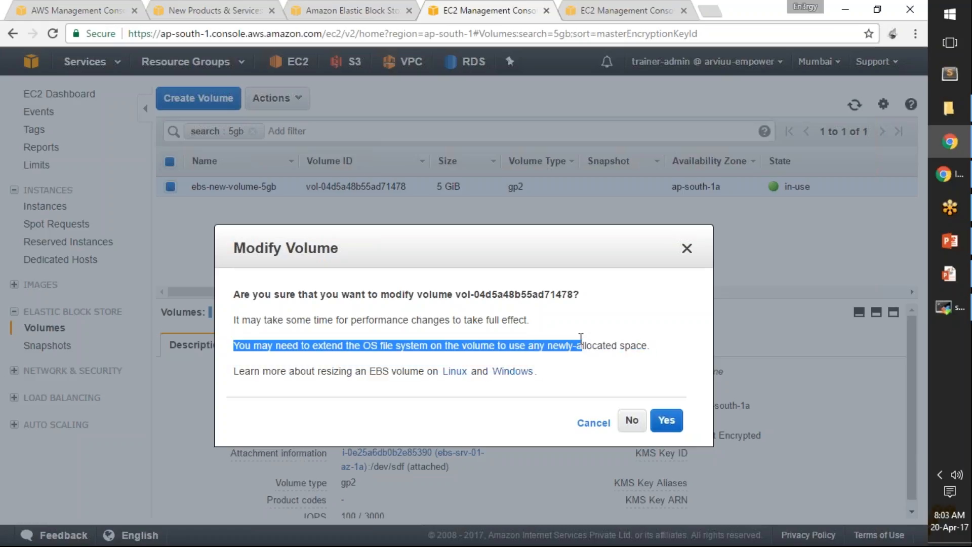
pyautogui.click(389, 395)
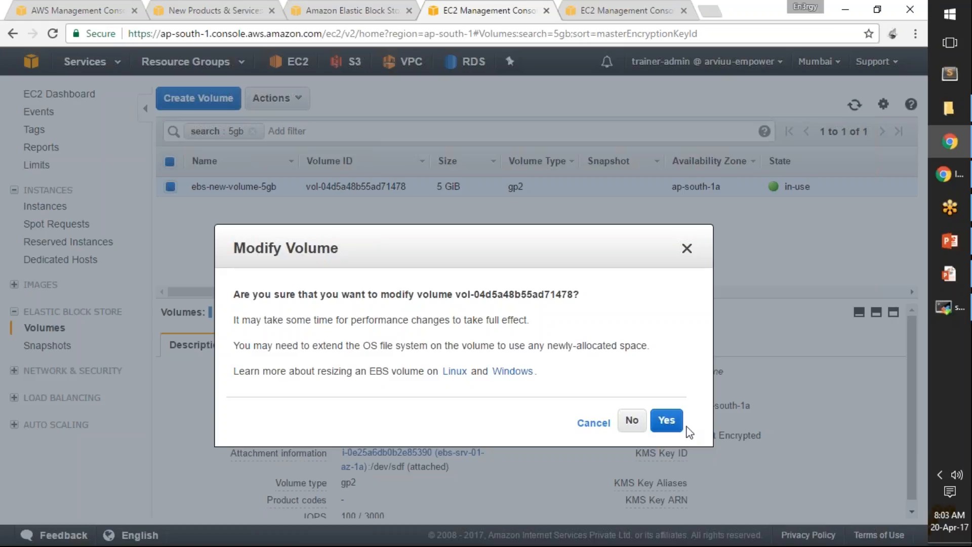
pyautogui.click(667, 422)
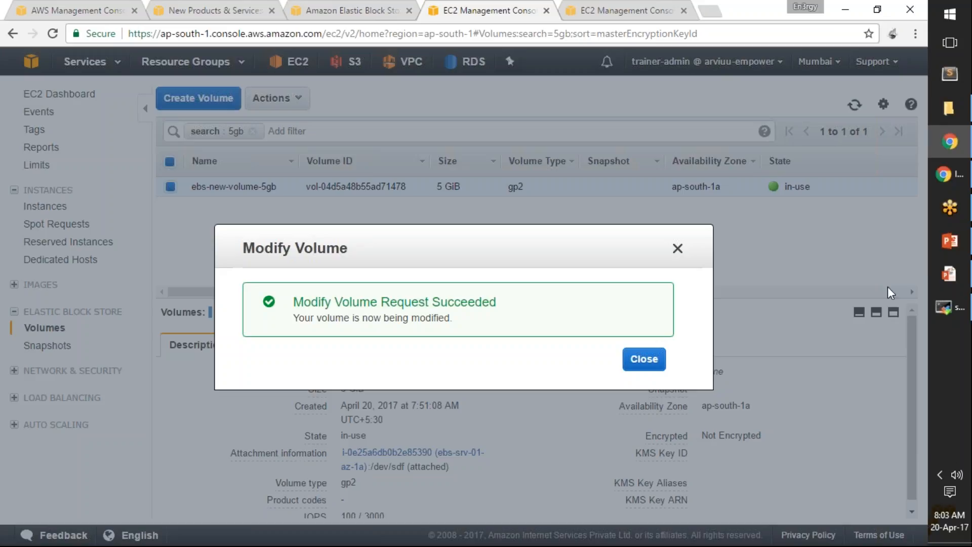
pyautogui.click(646, 361)
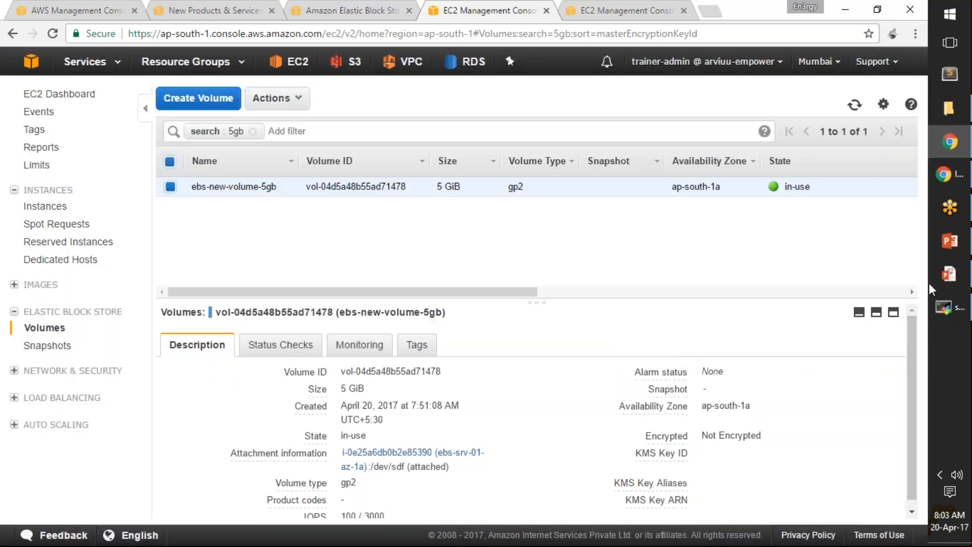
# Step: Switch to the MobaXterm terminal, run df -h /test-ebs-mount and highlight the /dev/xvdf line
pyautogui.click(942, 309)
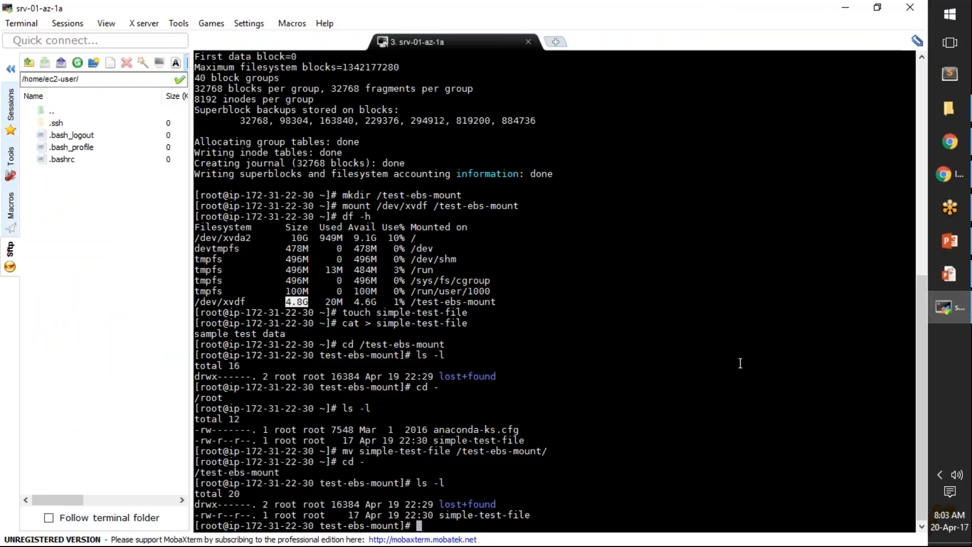
pyautogui.write('df -h')
pyautogui.doubleClick(376, 343)
pyautogui.rightClick(377, 343)
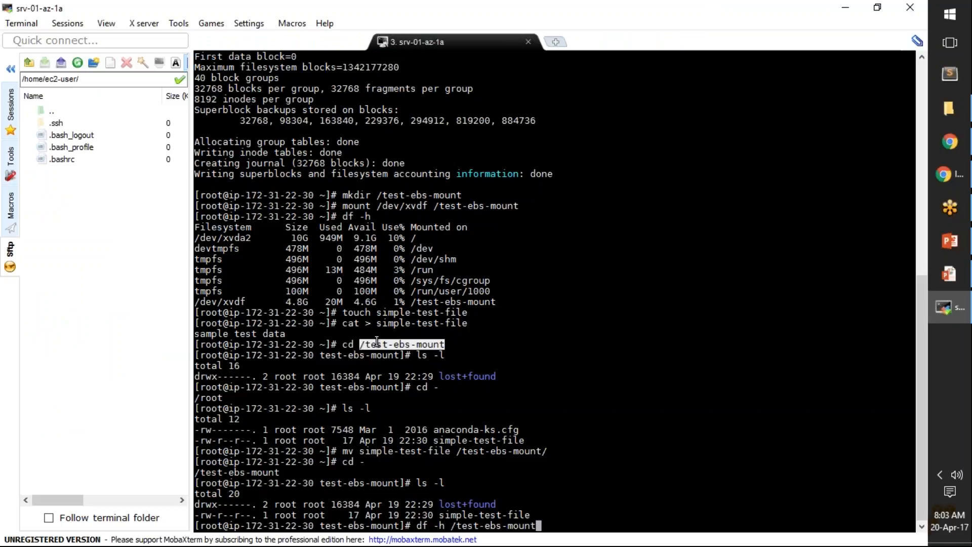
pyautogui.press('Return')
pyautogui.press('Return')
pyautogui.press('Return')
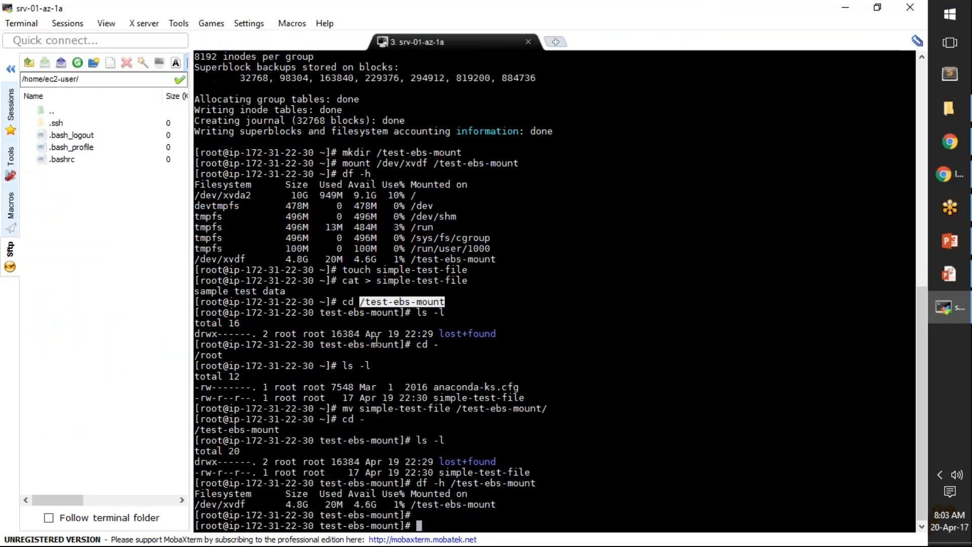
pyautogui.press('Return')
pyautogui.press('Return')
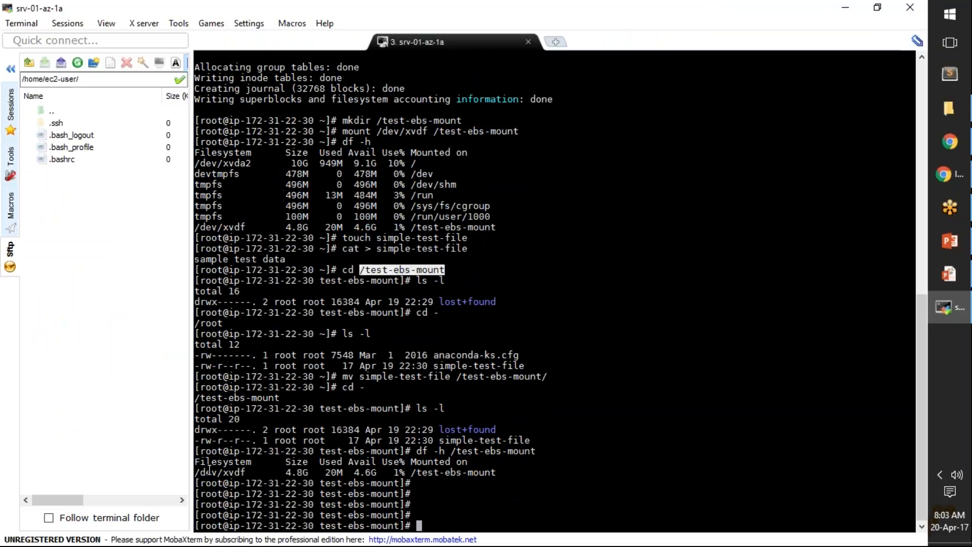
pyautogui.moveTo(197, 471); pyautogui.dragTo(494, 471)
# Step: List the block devices with lsblk and highlight the xvdf size and the available space in the df output
pyautogui.write('lsblk')
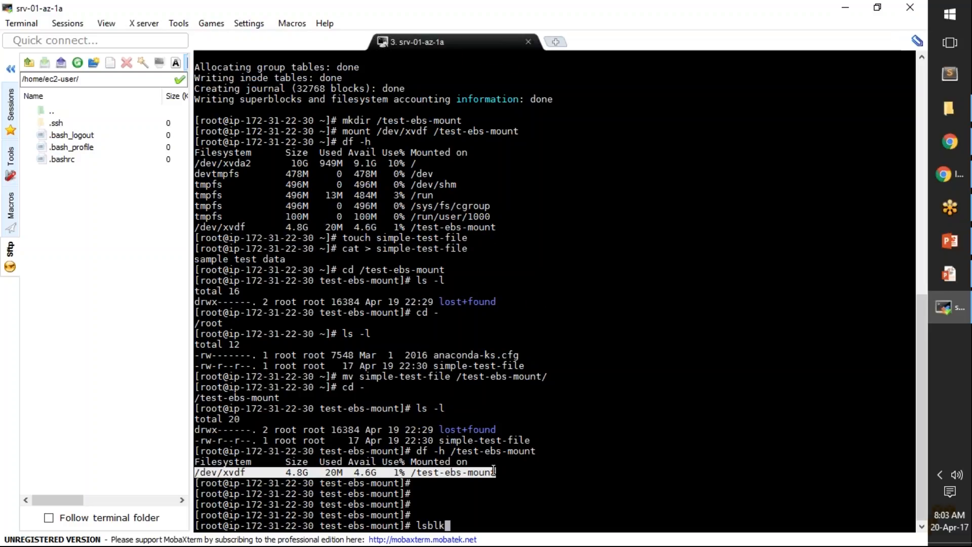
pyautogui.press('Return')
pyautogui.click(195, 517)
pyautogui.moveTo(195, 516); pyautogui.dragTo(317, 514)
pyautogui.click(325, 515)
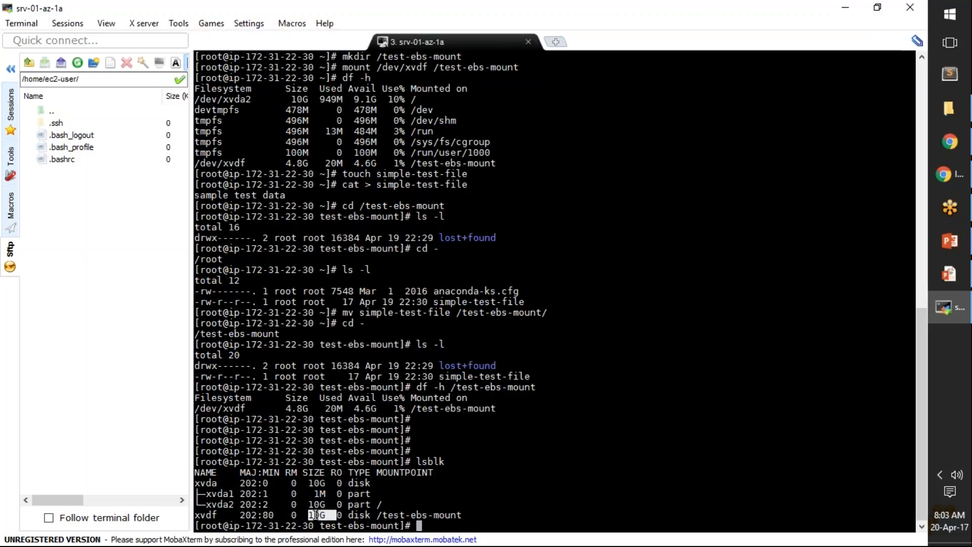
pyautogui.moveTo(379, 409); pyautogui.dragTo(355, 409)
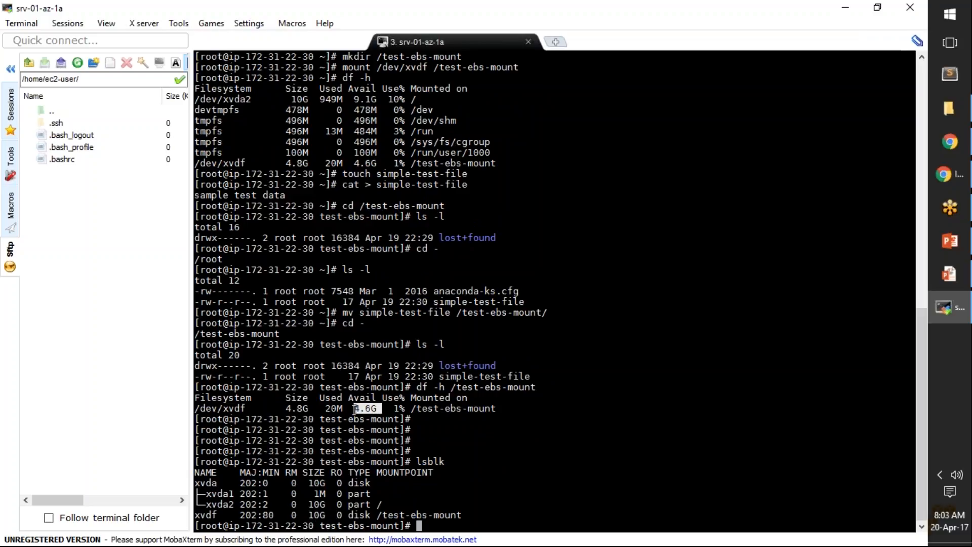
# Step: Extend the file system on the enlarged volume with resize2fs /dev/xvdf
pyautogui.click(447, 525)
pyautogui.write('resize2s')
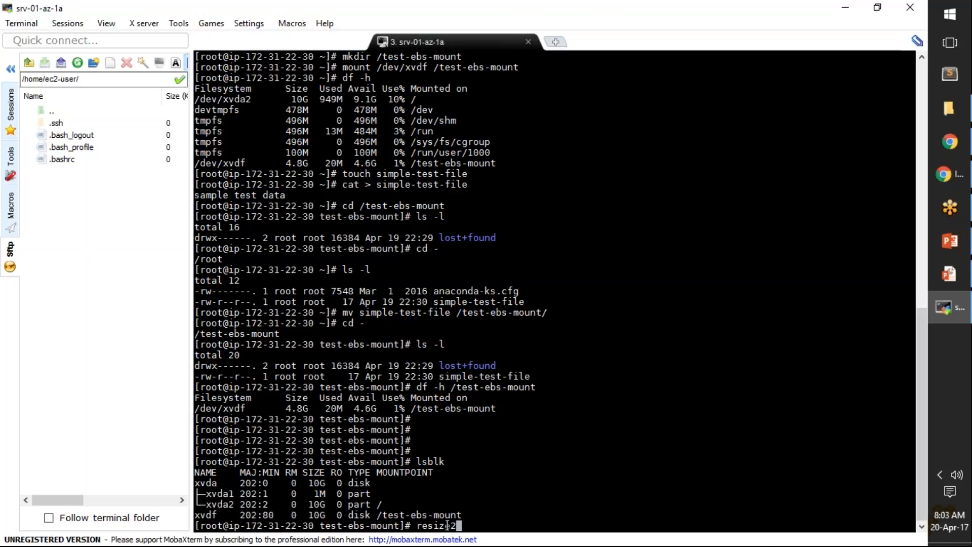
pyautogui.press('BackSpace')
pyautogui.write('fs /dev/')
pyautogui.doubleClick(207, 515)
pyautogui.rightClick(208, 515)
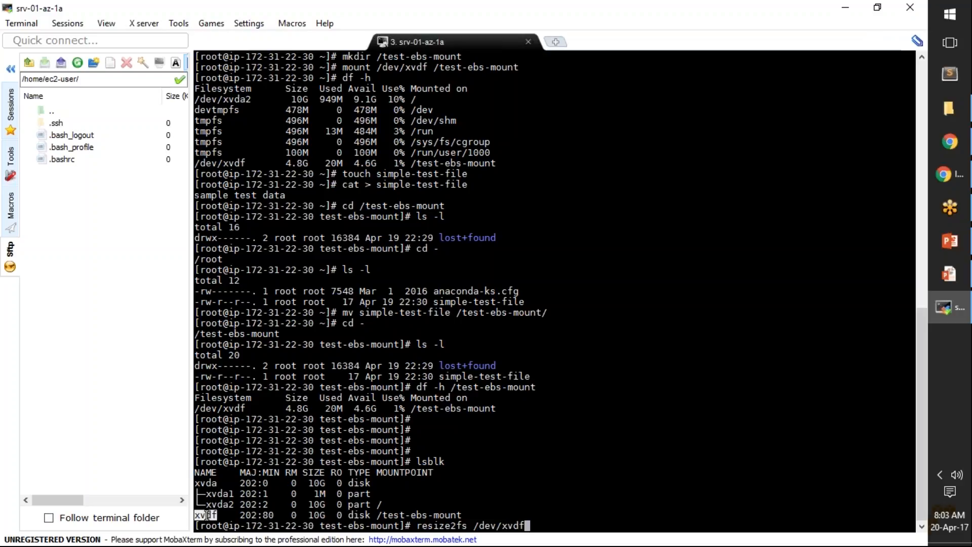
pyautogui.press('Return')
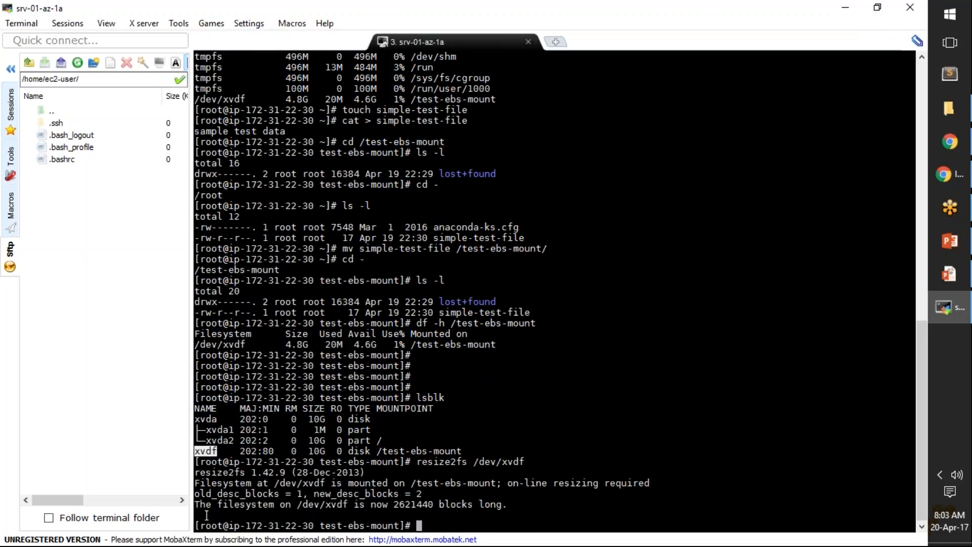
# Step: Rerun df -h /test-ebs-mount and highlight the /dev/xvdf line and its used space
pyautogui.write('lsb')
pyautogui.press('Up')
pyautogui.press('Up')
pyautogui.press('Up')
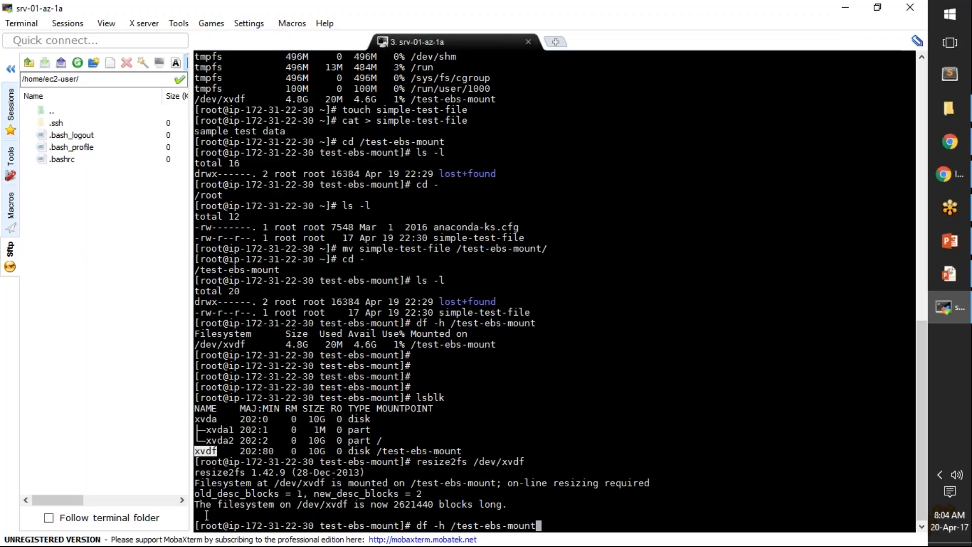
pyautogui.press('Return')
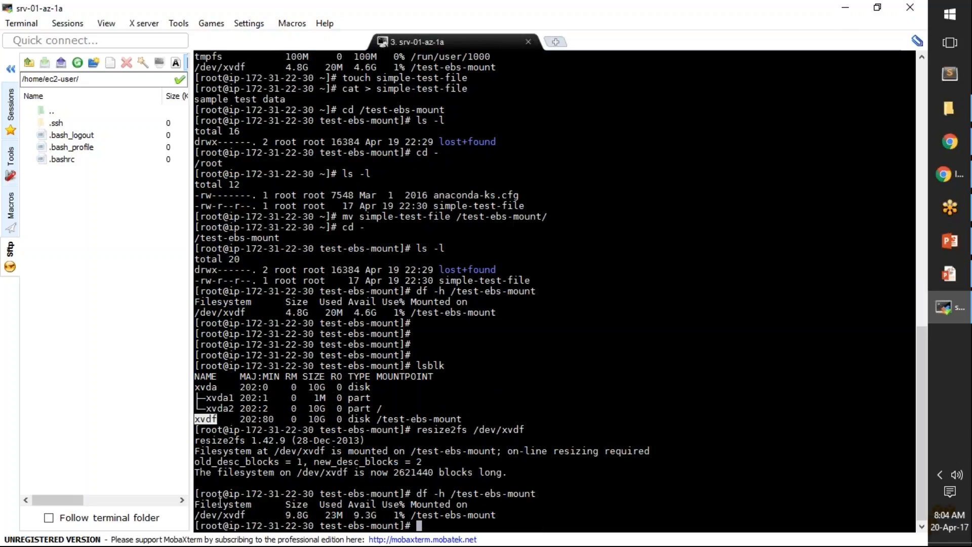
pyautogui.moveTo(195, 515); pyautogui.dragTo(496, 515)
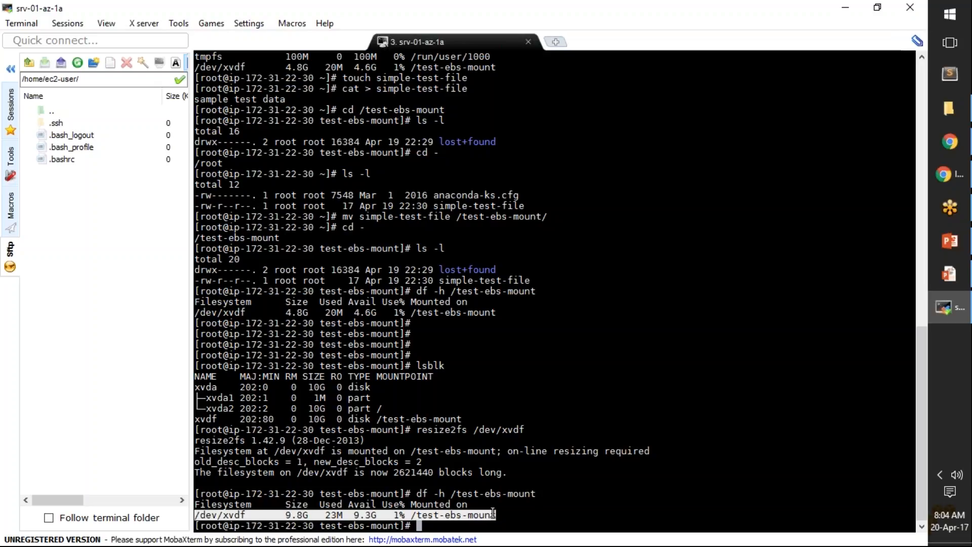
pyautogui.click(293, 517)
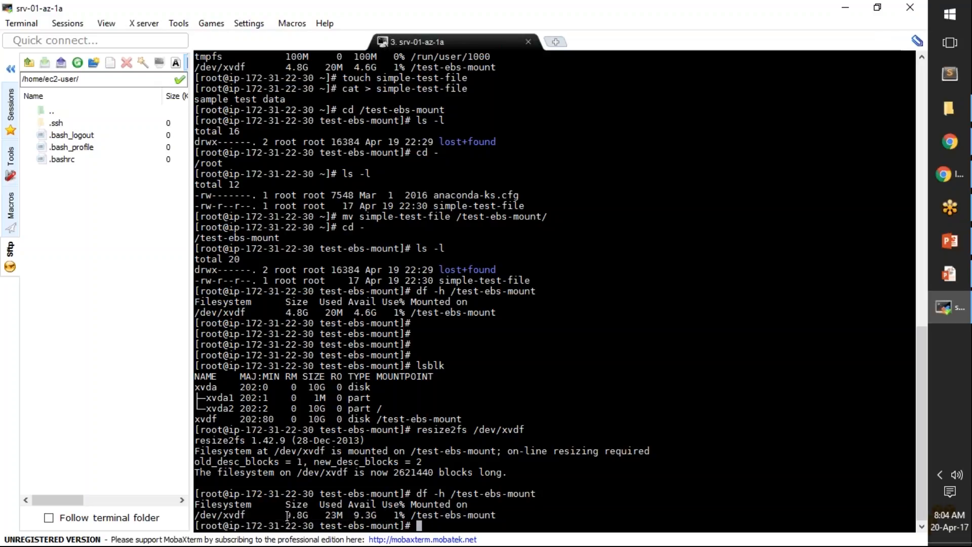
pyautogui.doubleClick(328, 515)
# Step: List the mount directory with ls -l and display the contents of simple-test-file with more
pyautogui.write('ls -l')
pyautogui.press('Return')
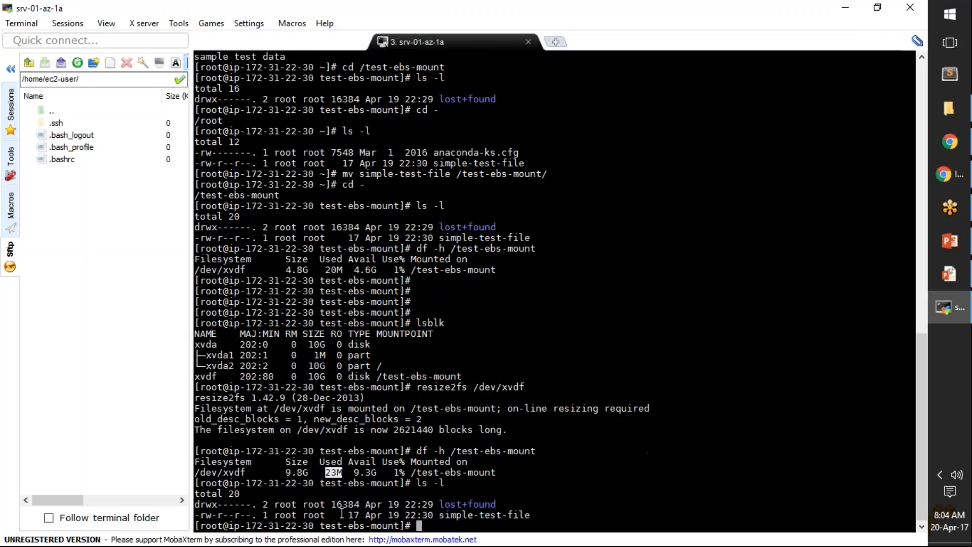
pyautogui.write('more')
pyautogui.doubleClick(511, 515)
pyautogui.rightClick(511, 516)
pyautogui.press('Return')
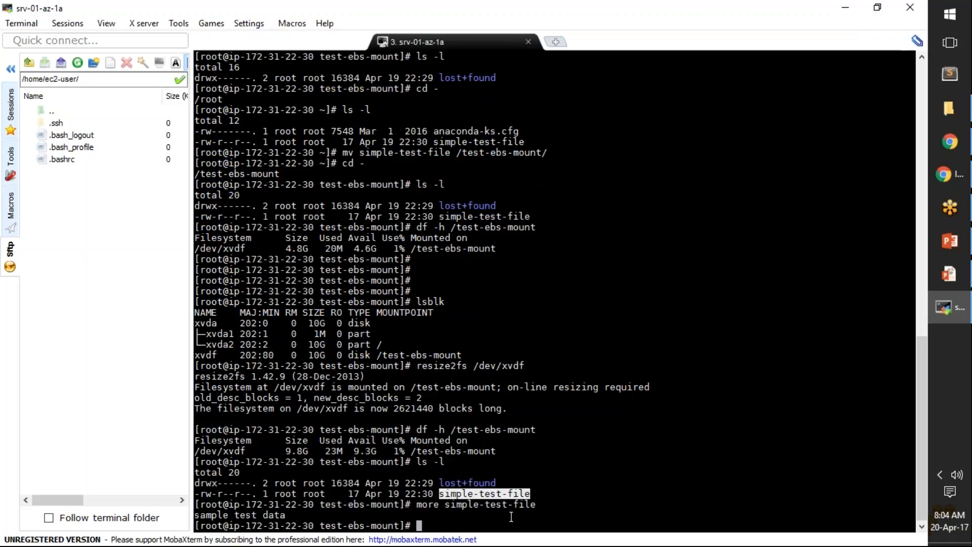
pyautogui.write('f')
pyautogui.press('BackSpace')
pyautogui.click(528, 507)
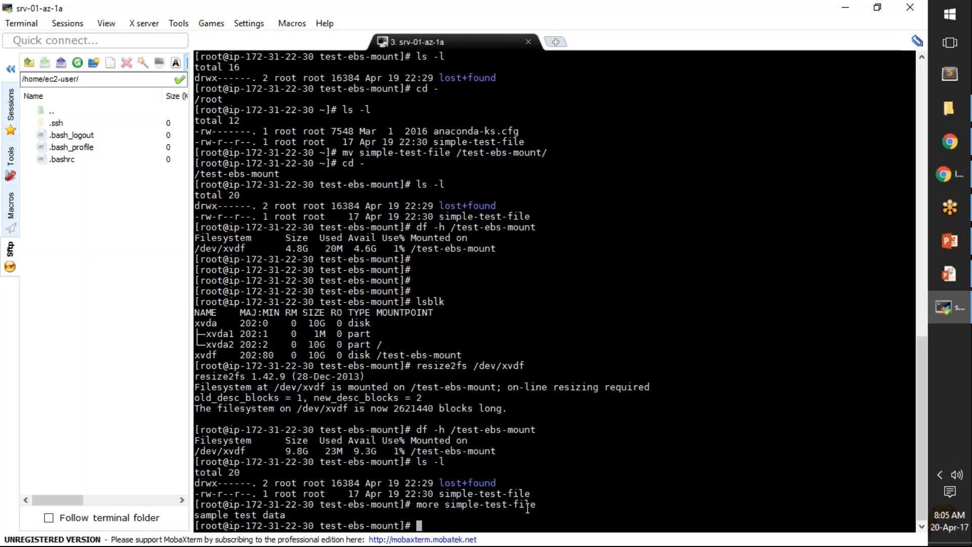
# Step: Switch to the AWS-Module-01-Storage-EBS v0.4.pptx slide show and advance past the video to the EBS: Modify Volumes slide
pyautogui.moveTo(950, 276)
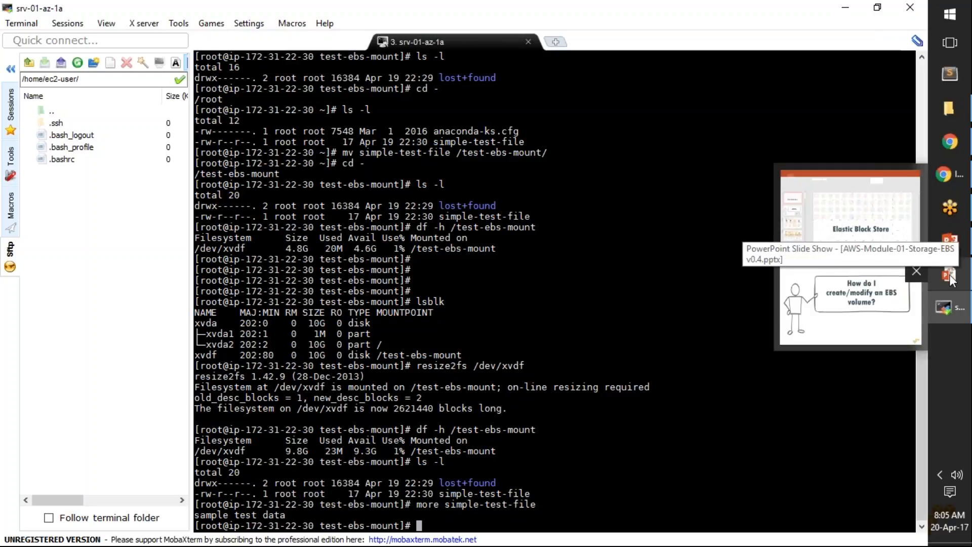
pyautogui.click(951, 278)
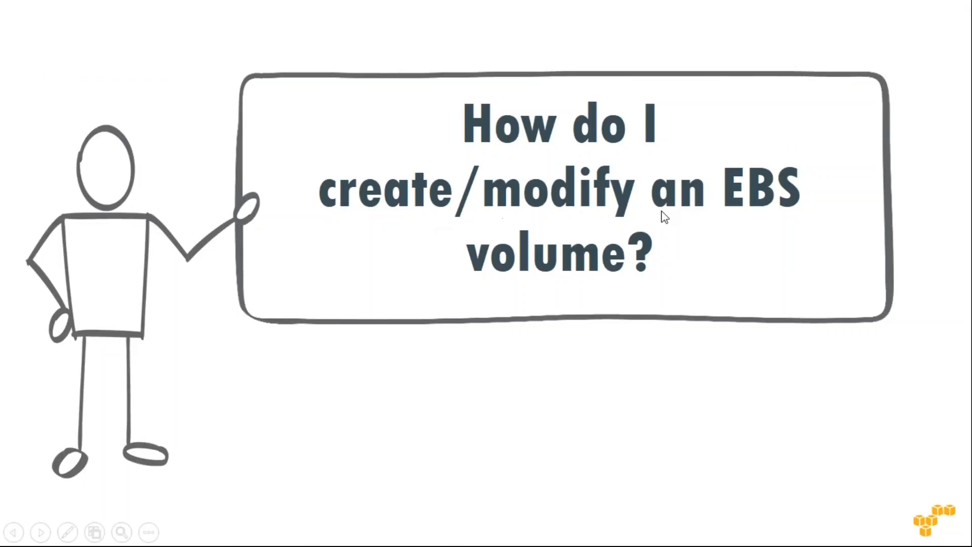
pyautogui.click(870, 387)
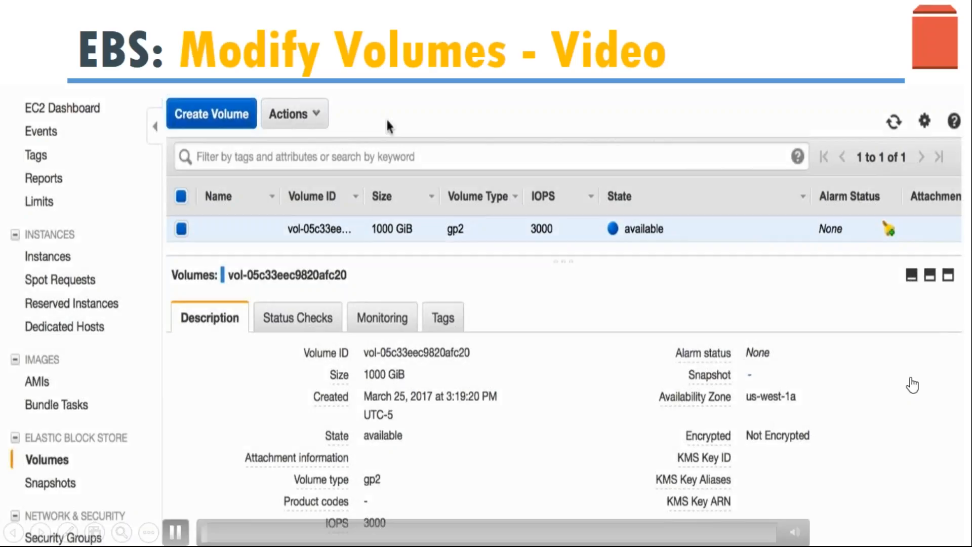
pyautogui.click(774, 371)
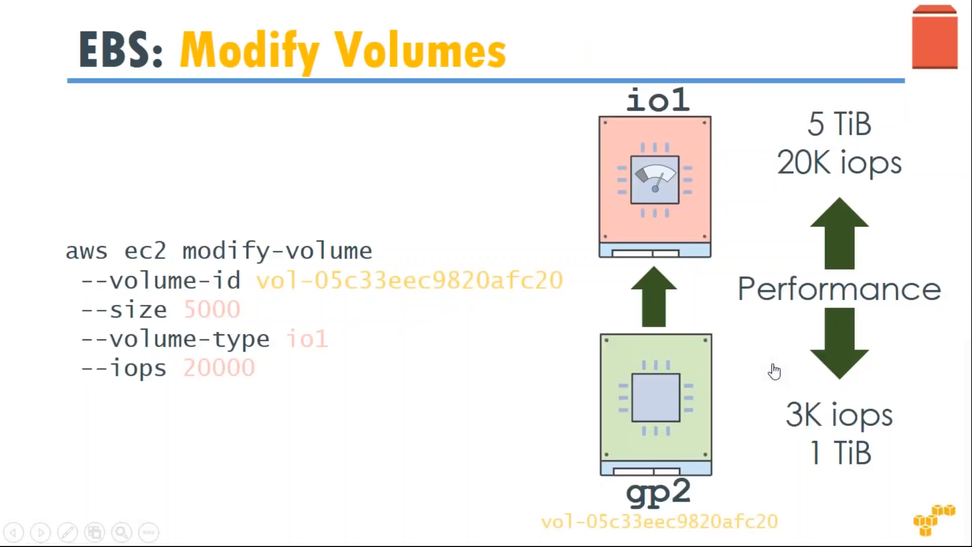